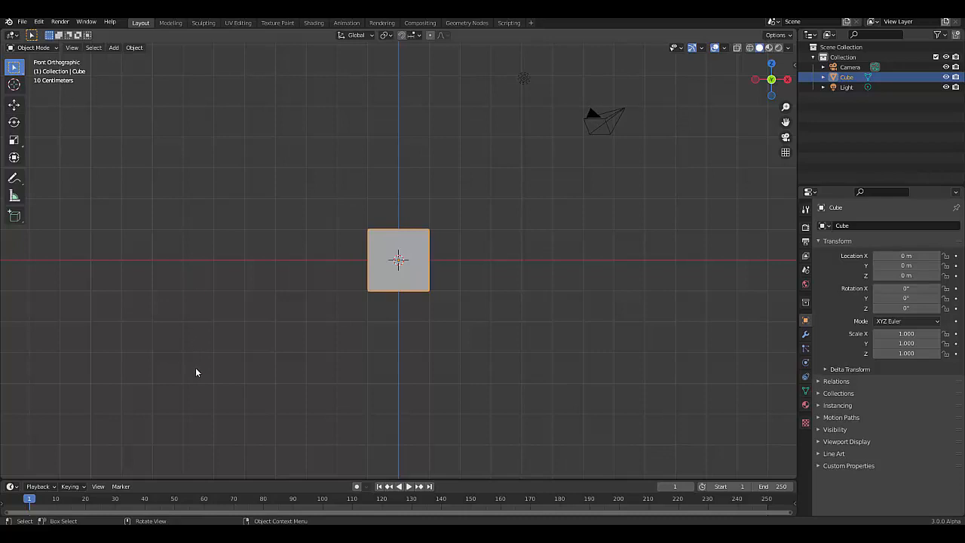
Enlarge the timeline area, turn it into a Geometry Node Editor and create a new node tree for the cube.
left_click_drag(199, 481, 194, 220)
left_click(11, 225)
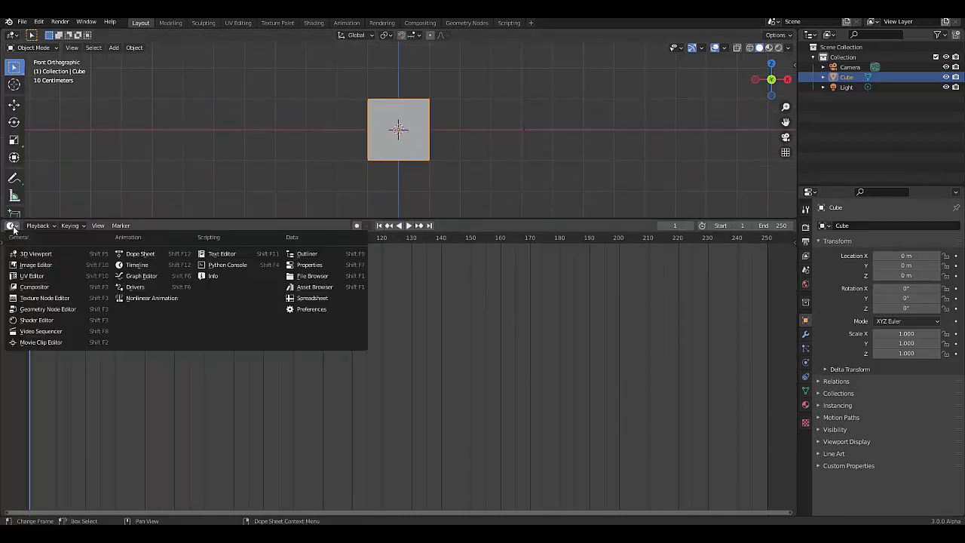
left_click(65, 303)
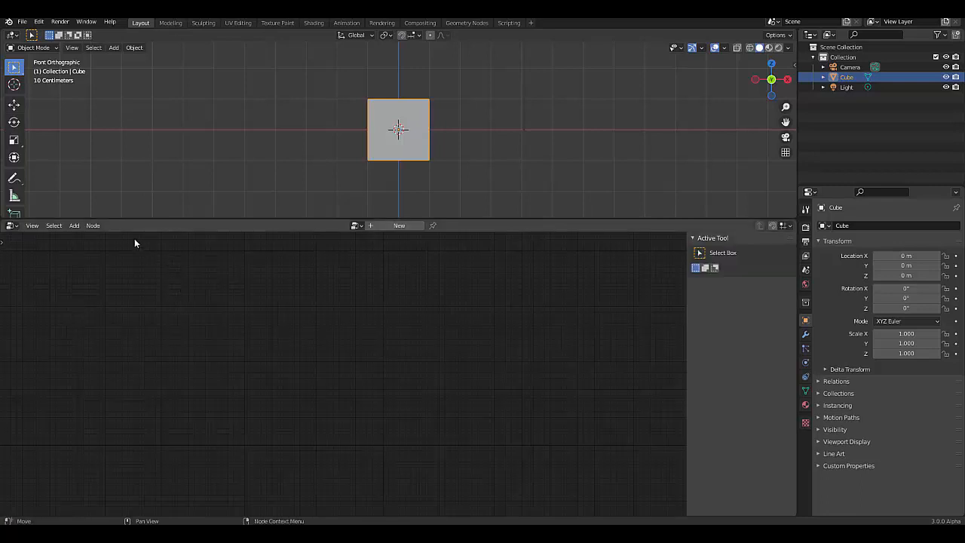
left_click(390, 227)
scroll(322, 388, "up", 5)
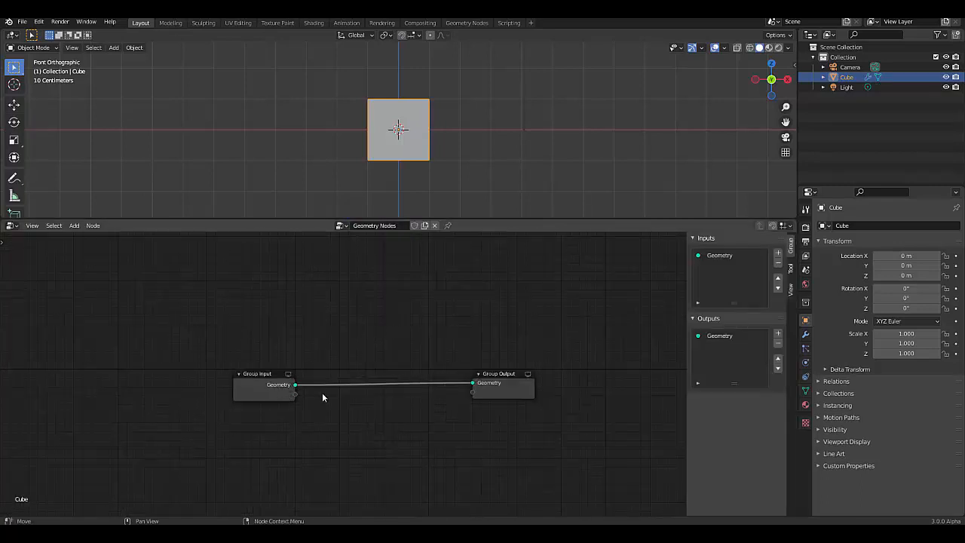
Insert a Transform node between Group Input and Group Output, and set its Z translation to 1 m.
key("shift+a")
mouse_move(358, 407)
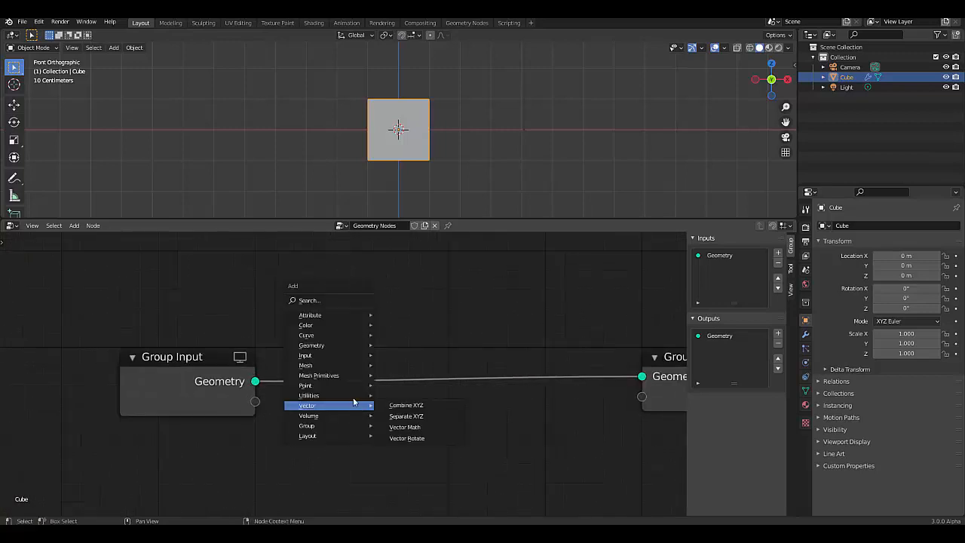
mouse_move(328, 386)
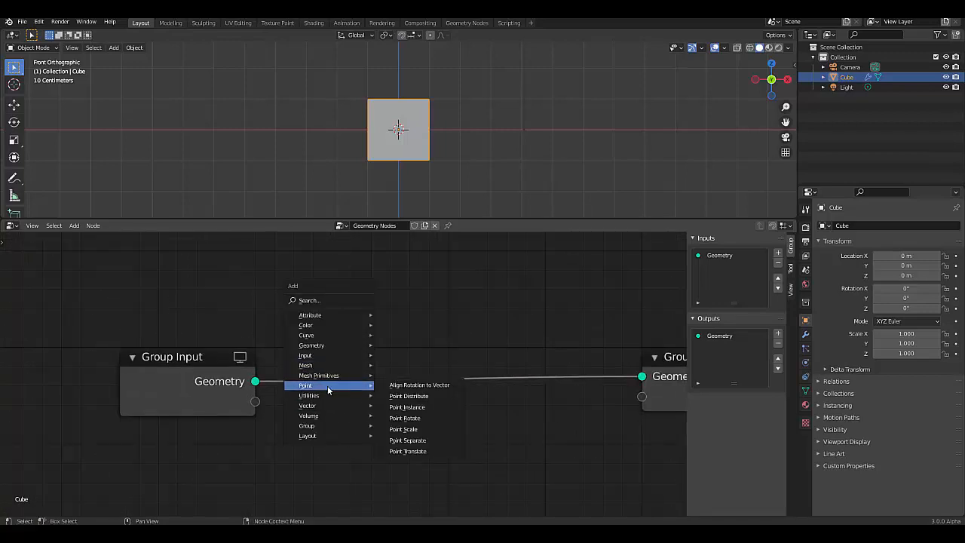
mouse_move(331, 345)
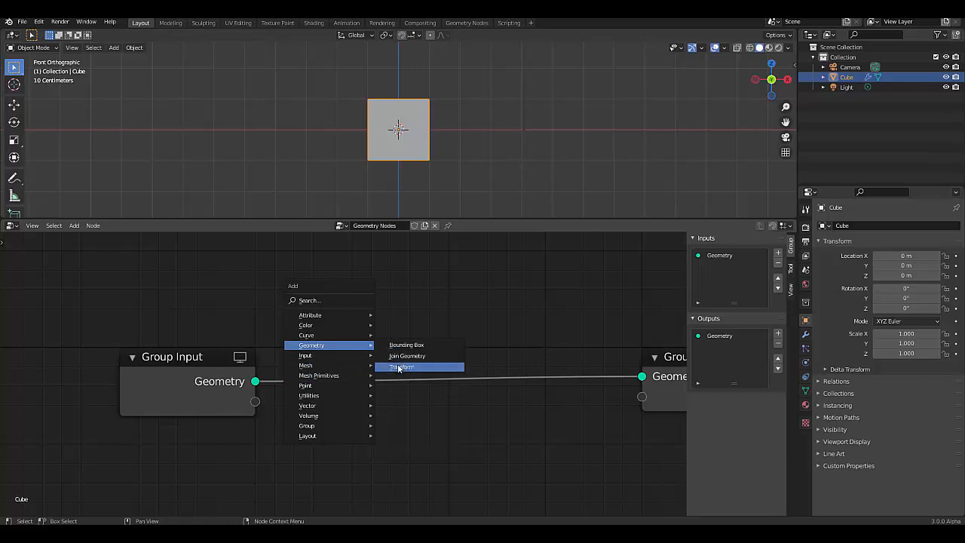
left_click(397, 367)
left_click(344, 339)
left_click(419, 468)
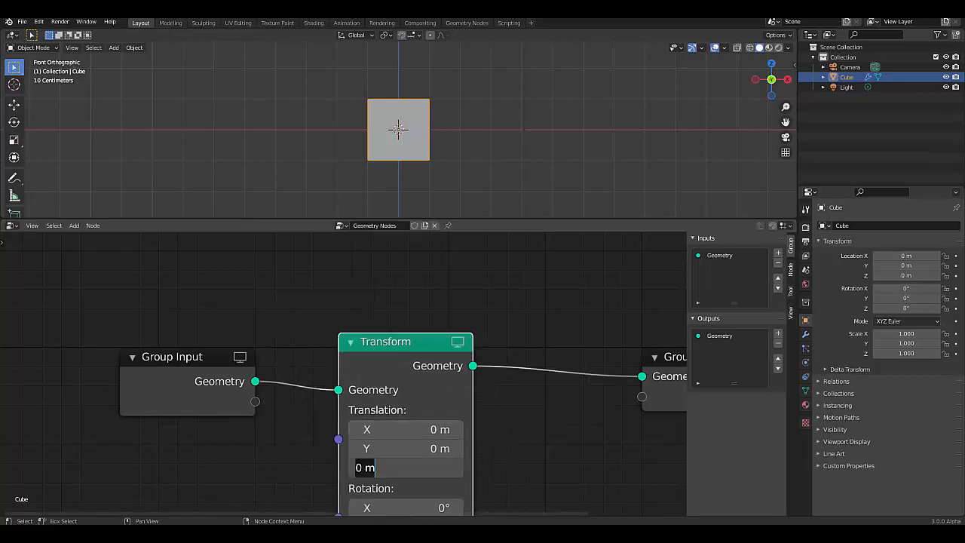
type("1")
key("Return")
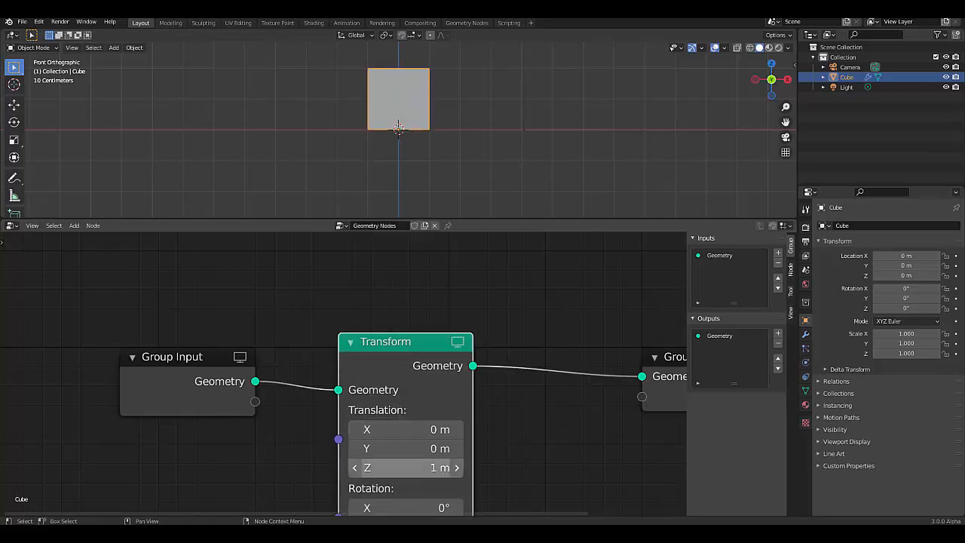
Insert a Join Geometry node on the link between the Transform node and Group Output.
key("shift+a")
mouse_move(537, 421)
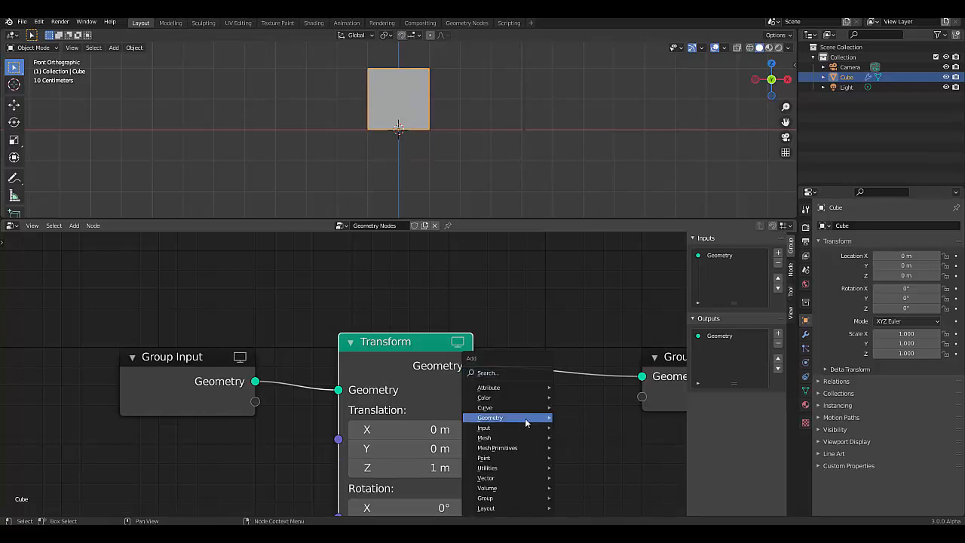
left_click(569, 428)
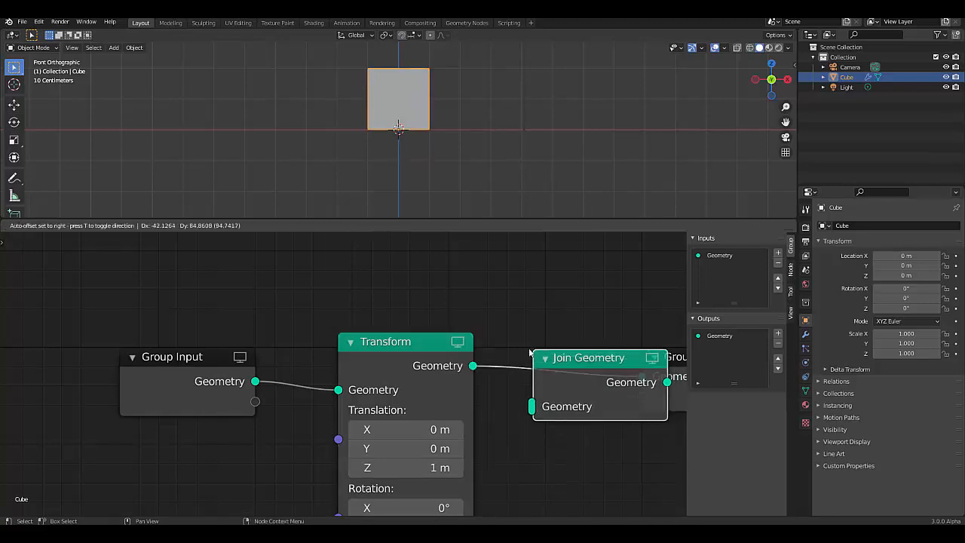
left_click(489, 364)
Move the Group Input node far away from the Transform node to make room for more nodes.
scroll(488, 365, "down", 2)
scroll(489, 365, "down", 4)
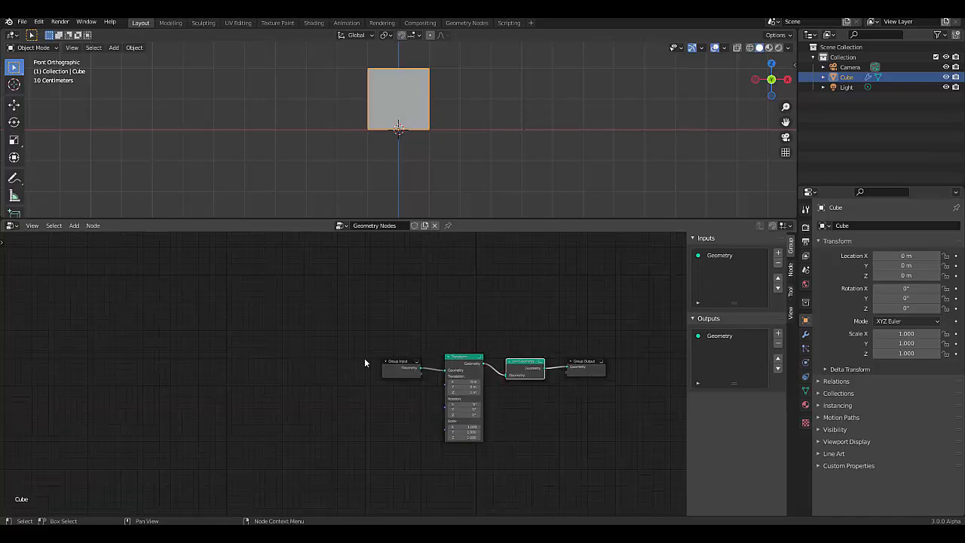
left_click_drag(399, 368, 48, 367)
scroll(58, 370, "up", 3)
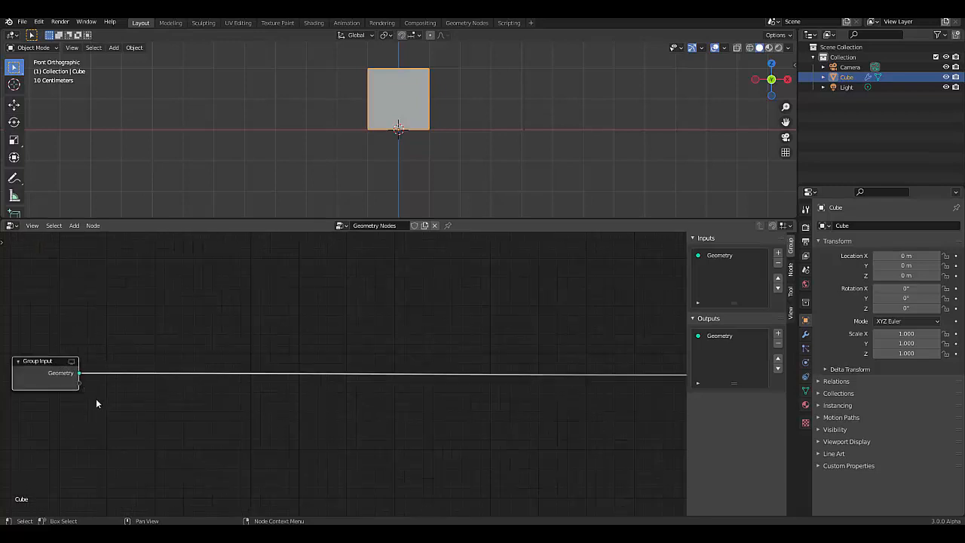
scroll(98, 398, "down", 3)
scroll(64, 383, "up", 4)
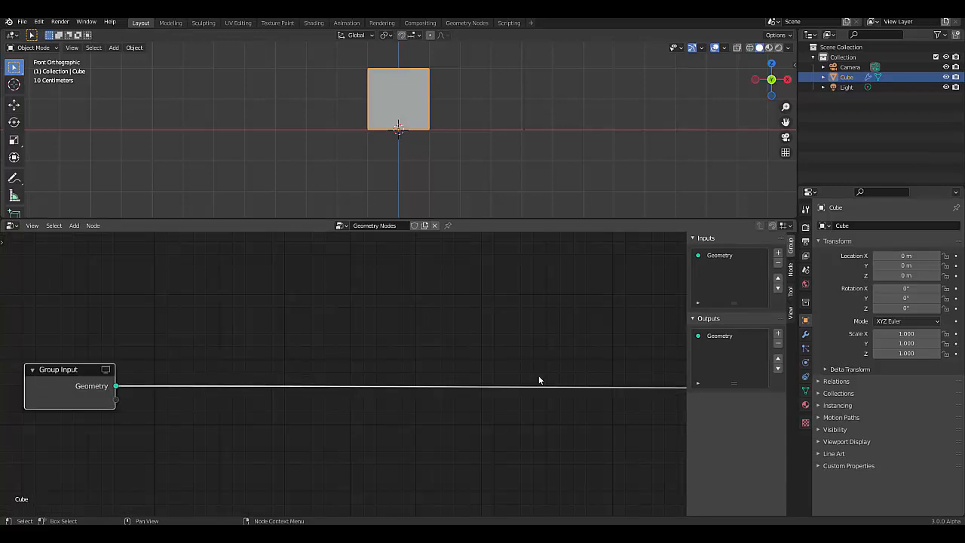
Add three new inputs to the node group.
left_click(779, 254)
left_click(779, 254)
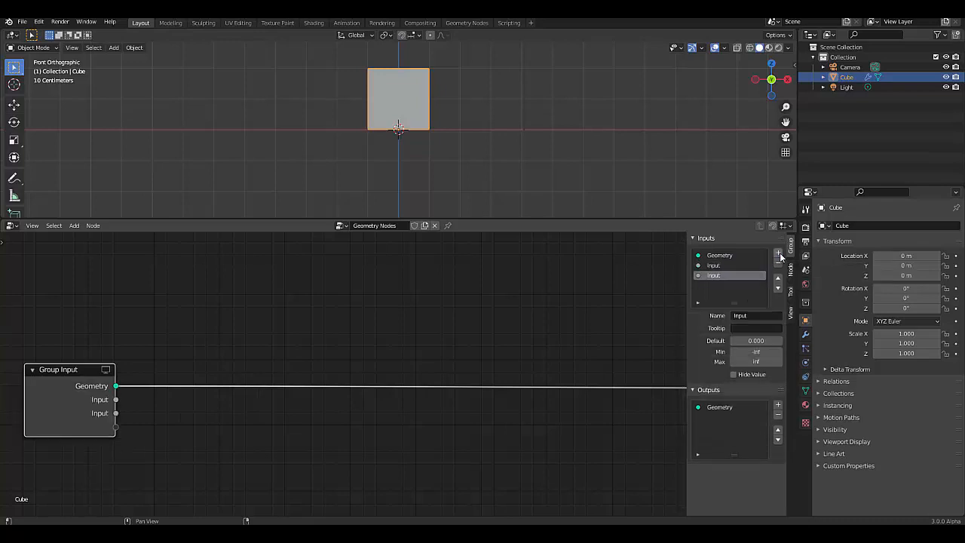
left_click(779, 254)
Name the new group inputs width, height and length, and move length above height.
left_click(732, 265)
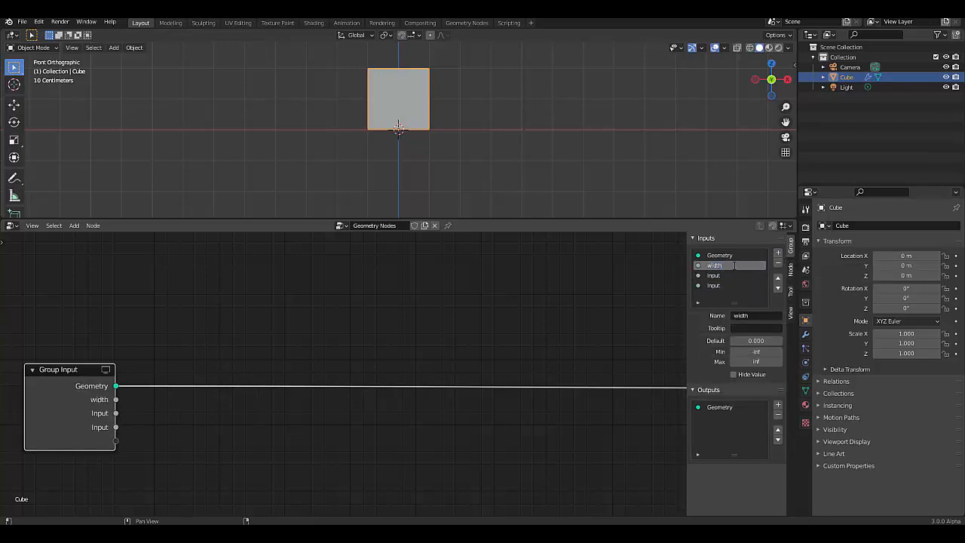
left_click(721, 276)
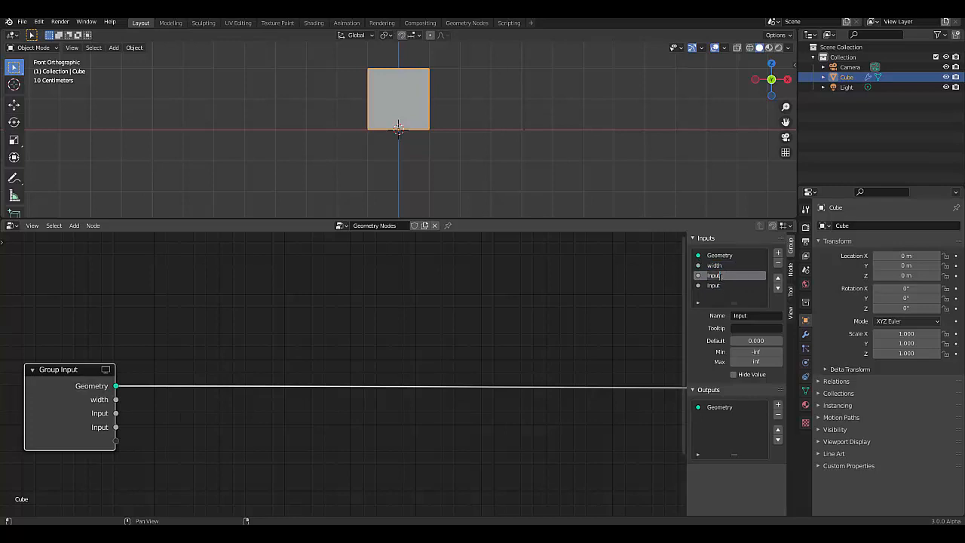
key("Return")
double_click(718, 285)
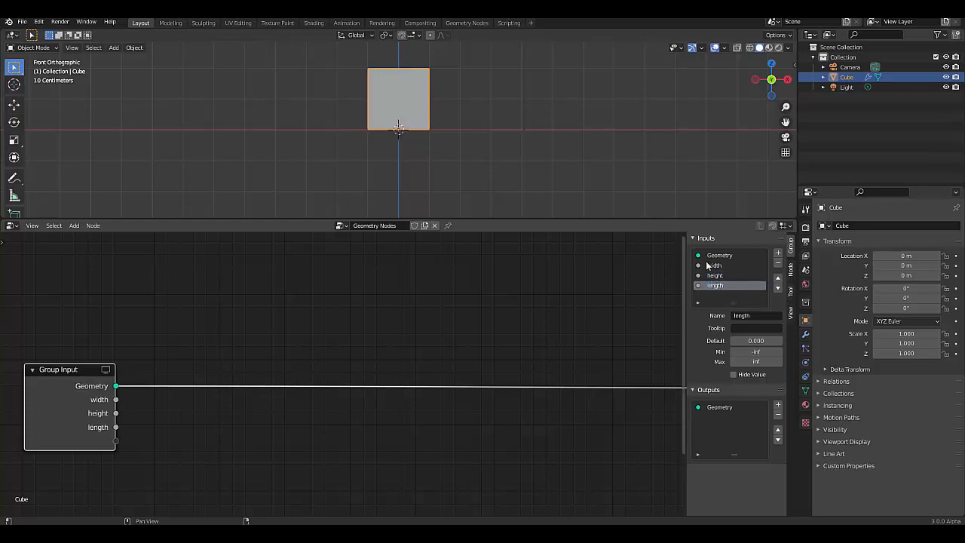
left_click(778, 280)
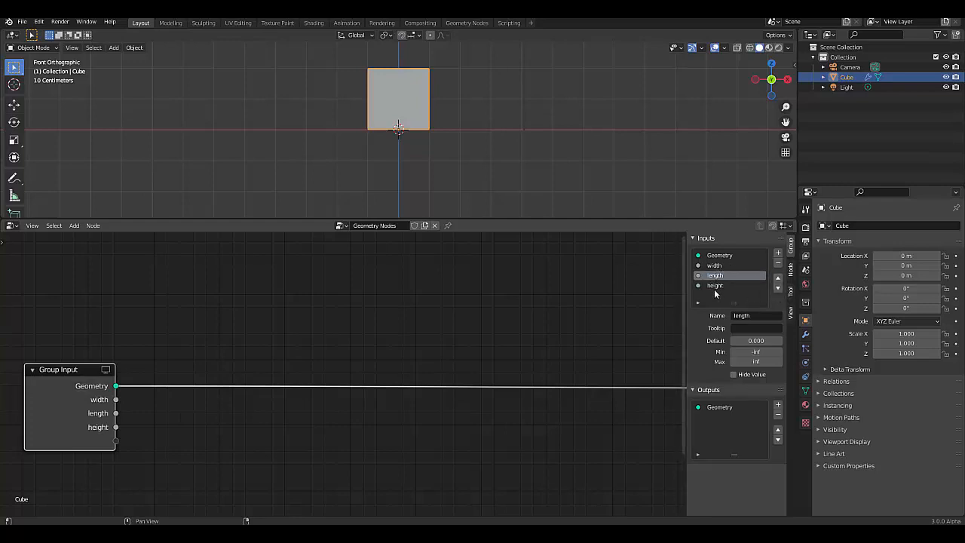
Display the cube's modifier properties to view the width, length and height inputs.
left_click(258, 429)
scroll(130, 392, "down", 4)
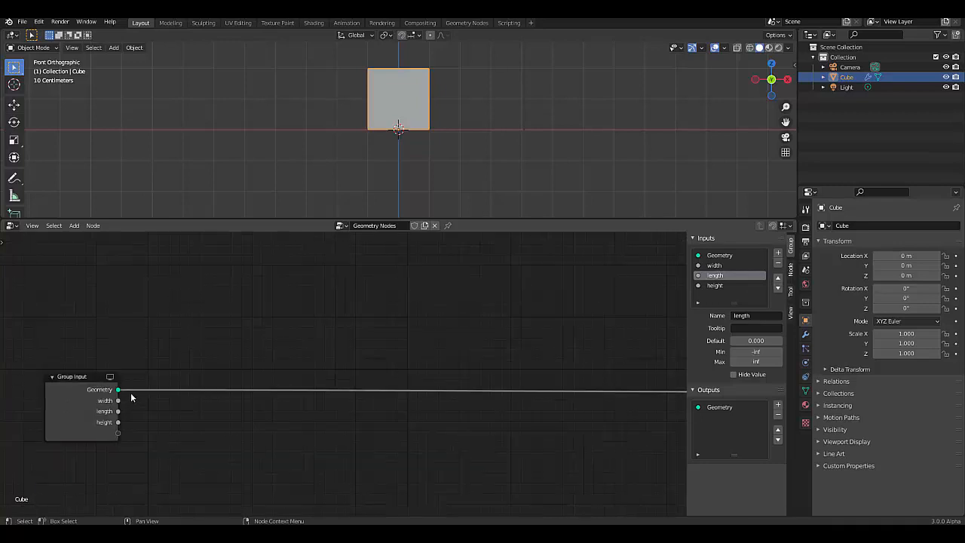
scroll(115, 427, "up", 3)
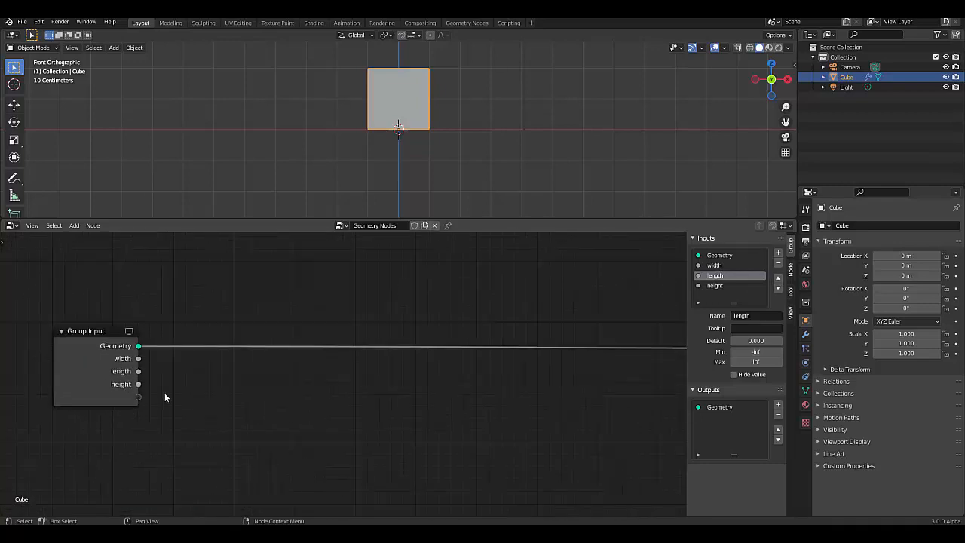
scroll(167, 394, "down", 4)
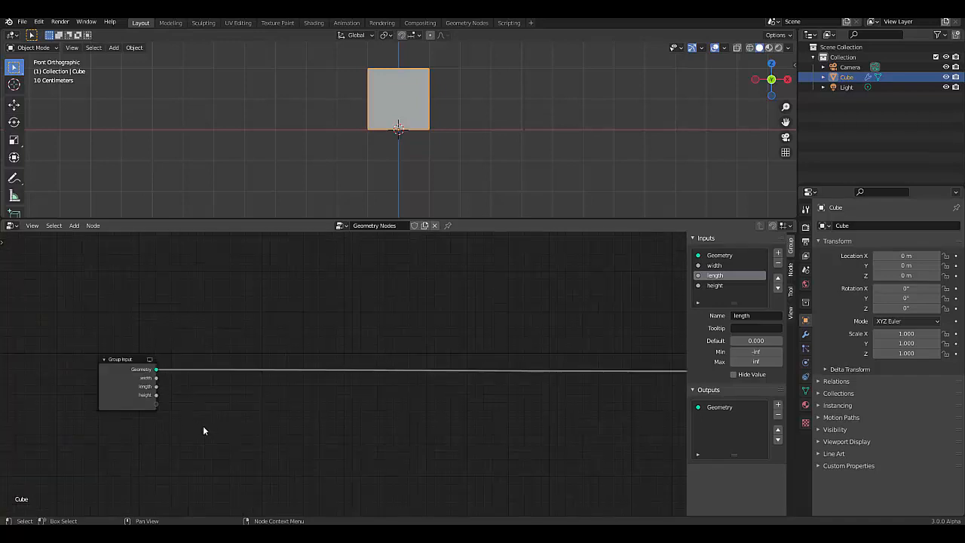
scroll(557, 448, "up", 2)
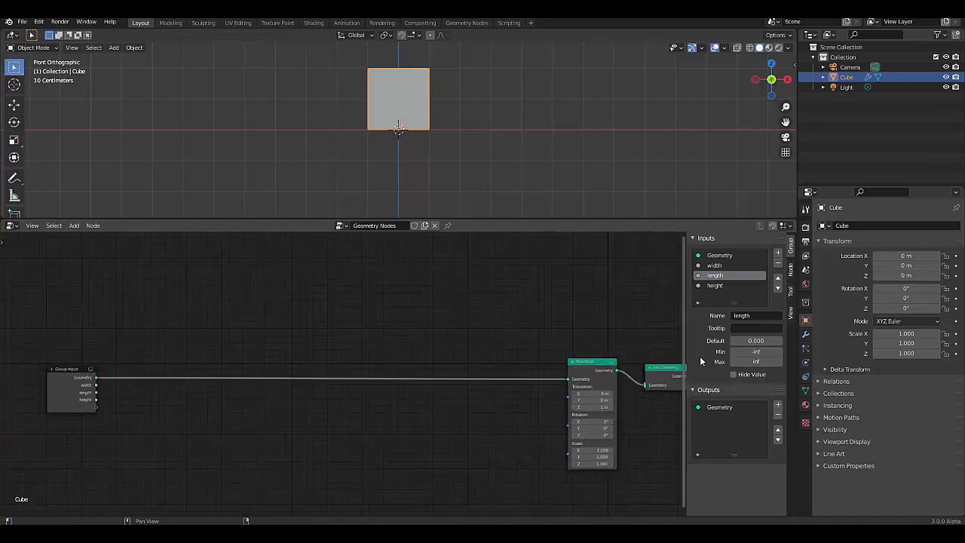
left_click(805, 335)
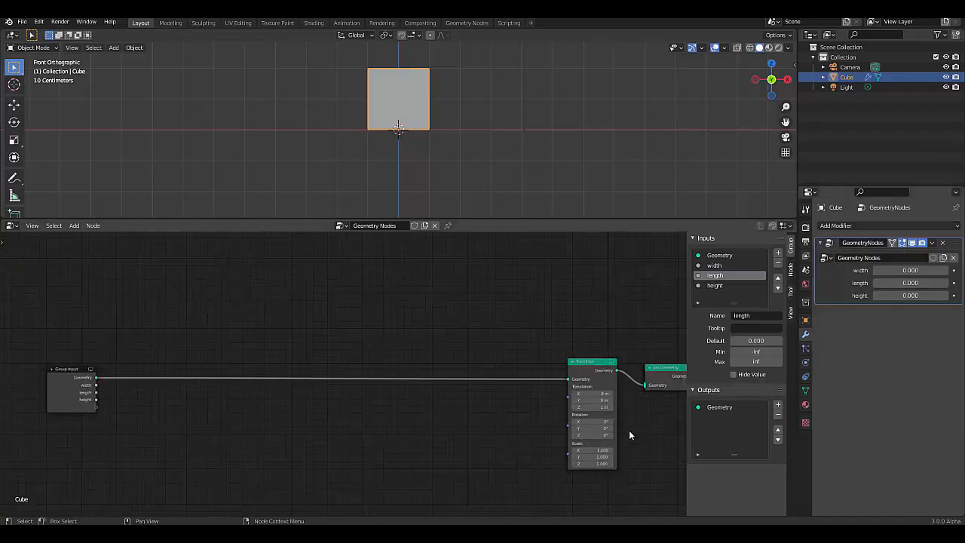
Expose the Transform node's Scale as a group input and try it with X 0.730, Y 1.040 and Z 1.270.
left_click_drag(569, 456, 98, 408)
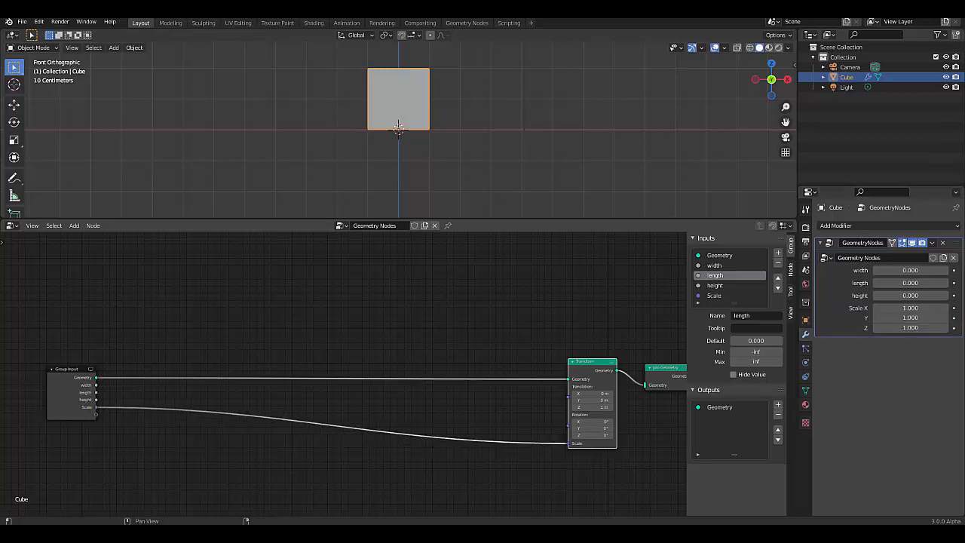
mouse_move(900, 308)
left_mouse_down()
mouse_move(924, 308)
mouse_move(890, 308)
mouse_move(948, 318)
mouse_move(910, 318)
left_mouse_up()
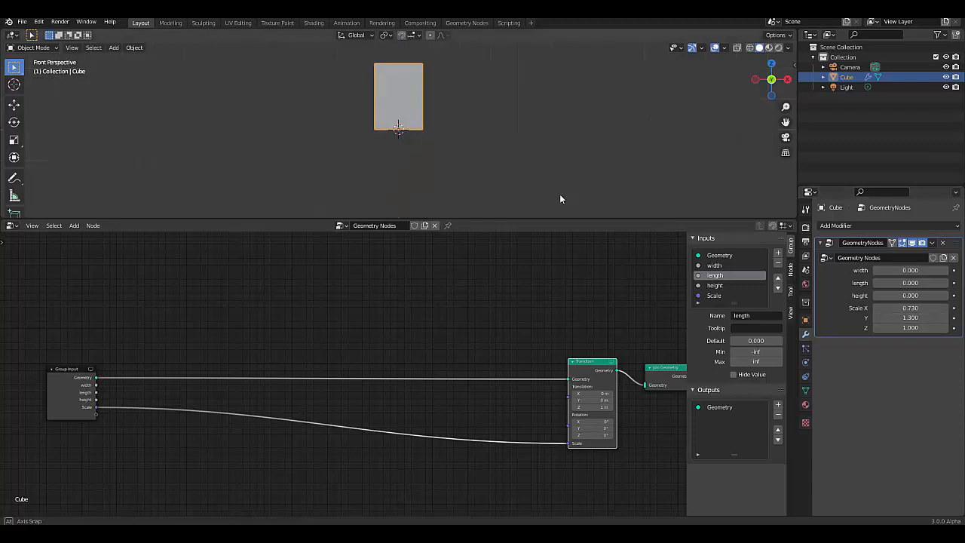
middle_click_drag(559, 194, 610, 194)
mouse_move(910, 317)
left_mouse_down()
mouse_move(931, 317)
mouse_move(890, 318)
mouse_move(935, 327)
mouse_move(916, 327)
left_mouse_up()
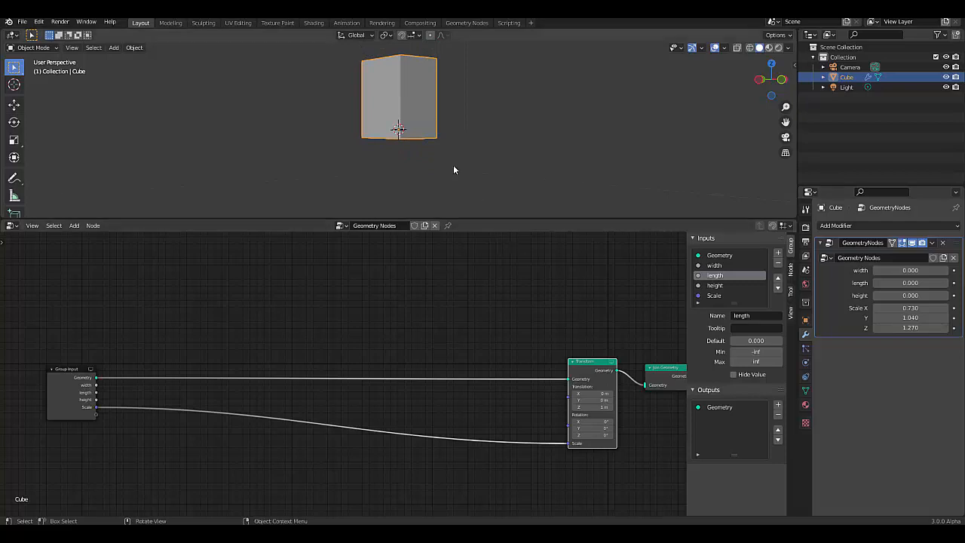
key("KP_7")
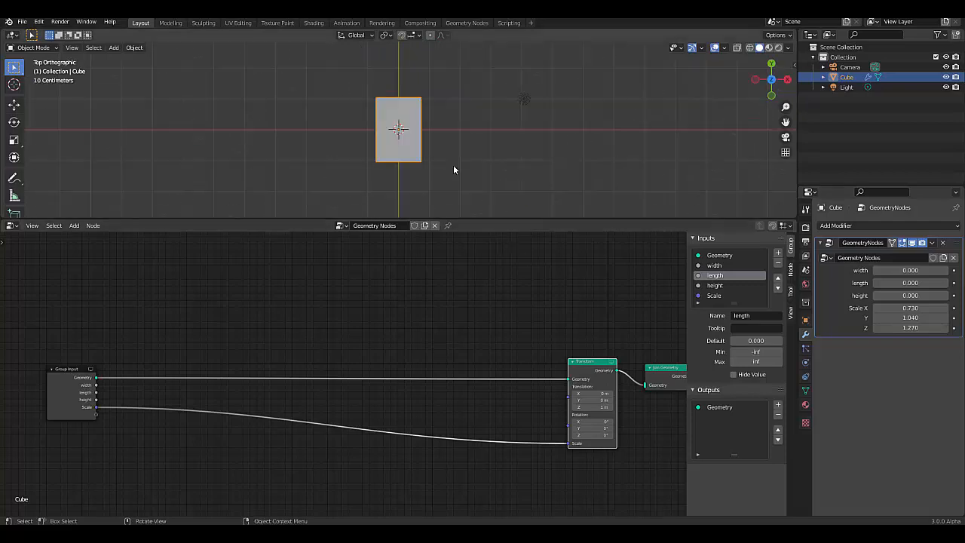
Cut the link into the Transform node's Scale and remove the Scale input from the node group.
scroll(101, 417, "up", 3)
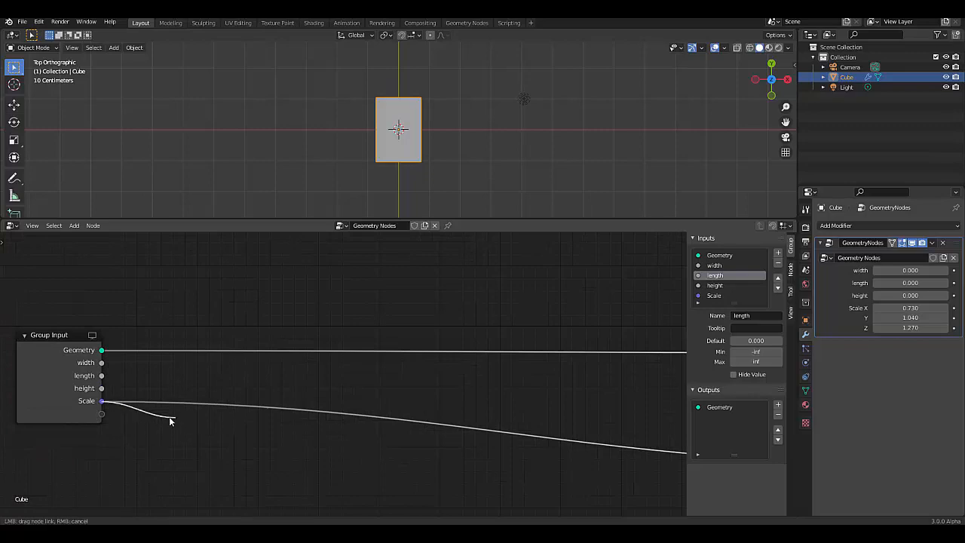
scroll(182, 425, "down", 2)
scroll(633, 452, "up", 2)
scroll(611, 453, "up", 2)
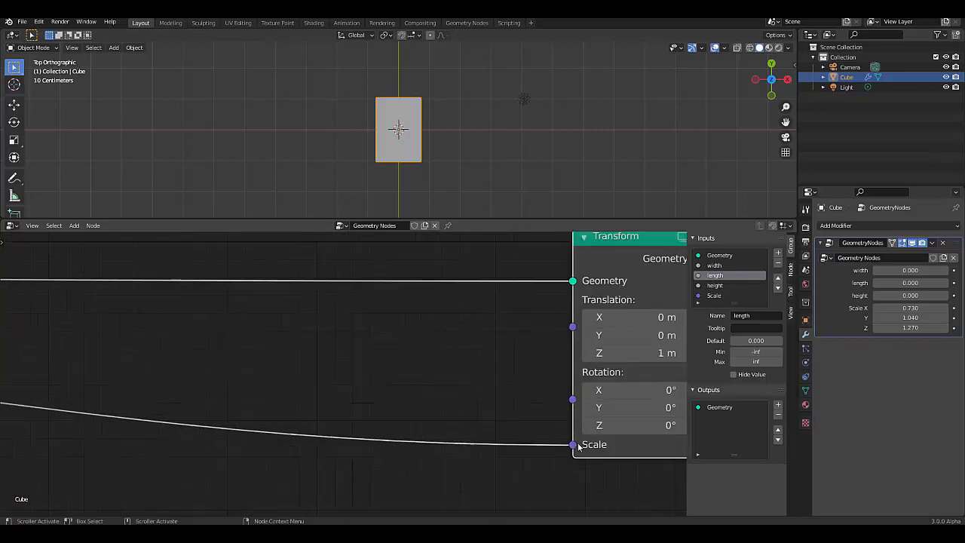
right_click_drag(543, 450, 475, 433, "ctrl")
scroll(488, 441, "down", 5)
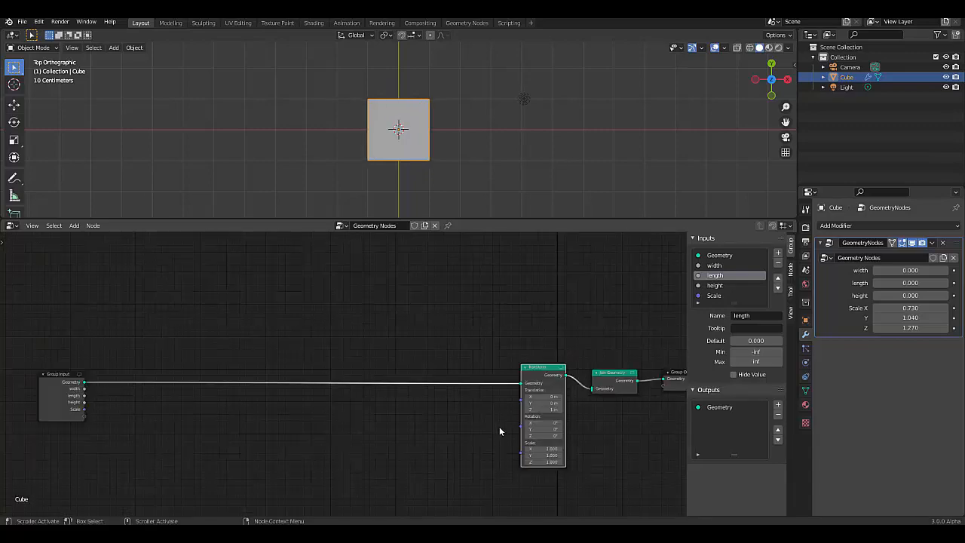
scroll(499, 426, "up", 2)
left_click(714, 294)
left_click(778, 263)
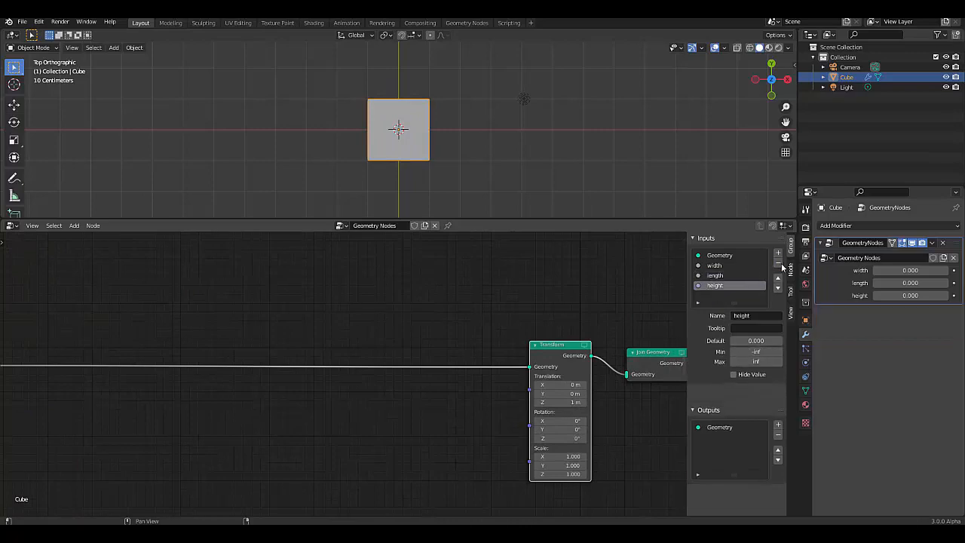
Add a Vector Math node just beside and below the Group Input node.
scroll(368, 469, "down", 4)
scroll(174, 450, "up", 4)
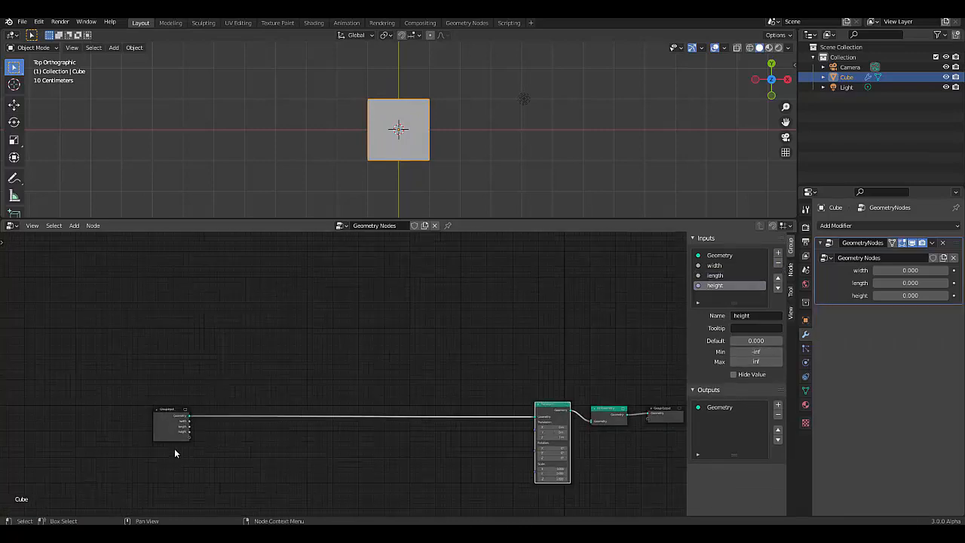
scroll(218, 428, "up", 3)
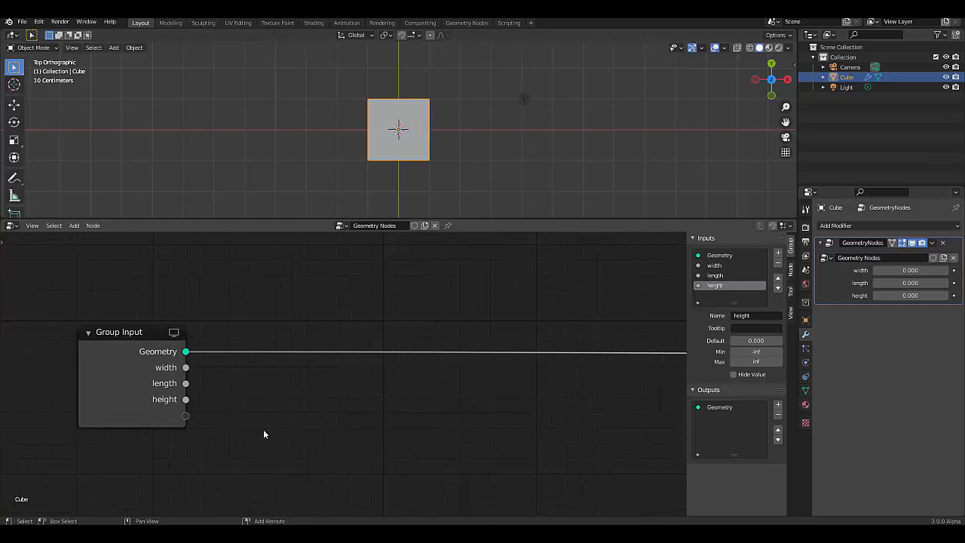
key("shift+a")
mouse_move(256, 484)
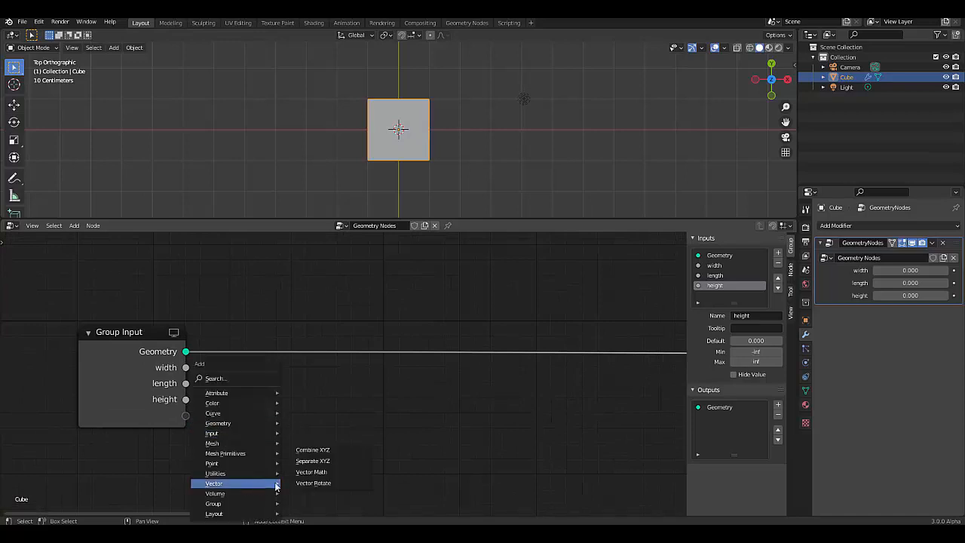
left_click(330, 472)
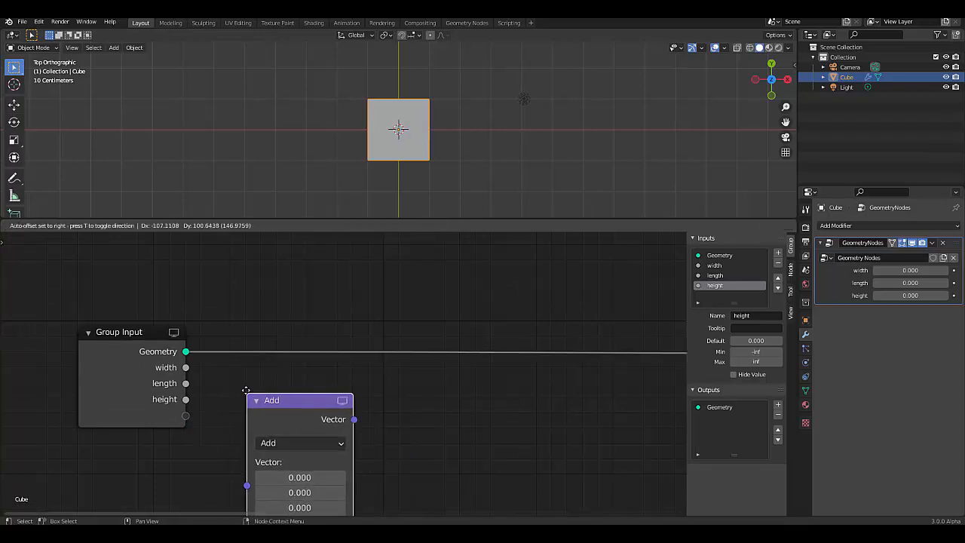
left_click(226, 389)
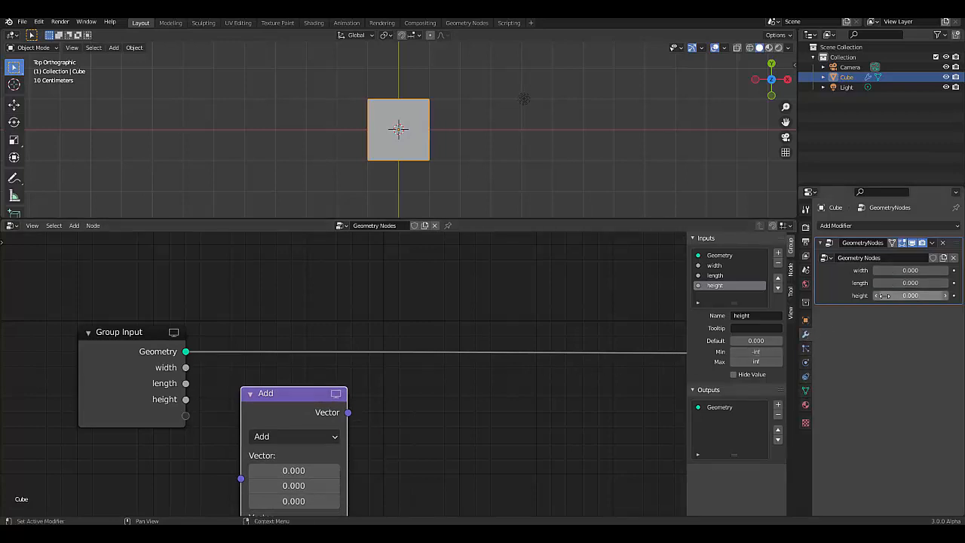
Set the width group input's default to 1, minimum to 0.5 and maximum to 5.
left_click(723, 269)
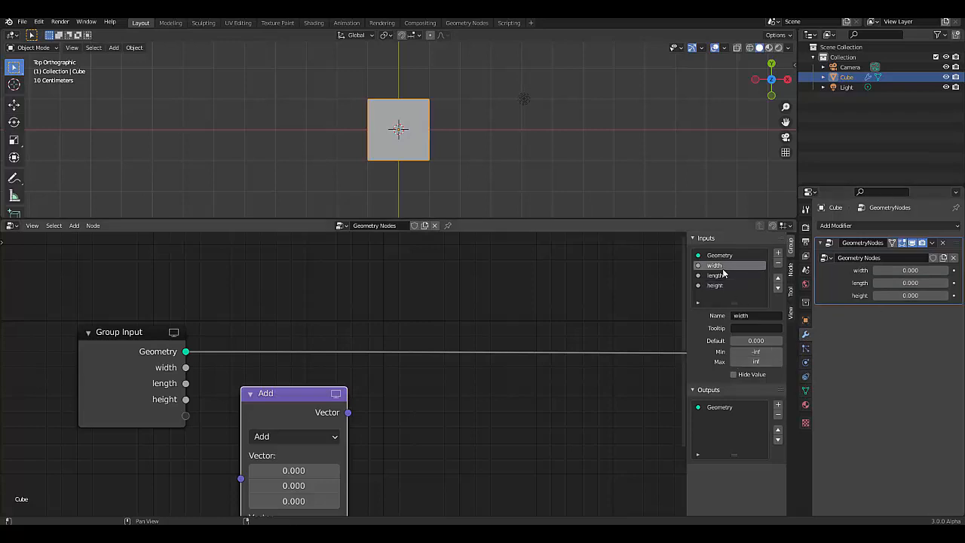
left_click(751, 341)
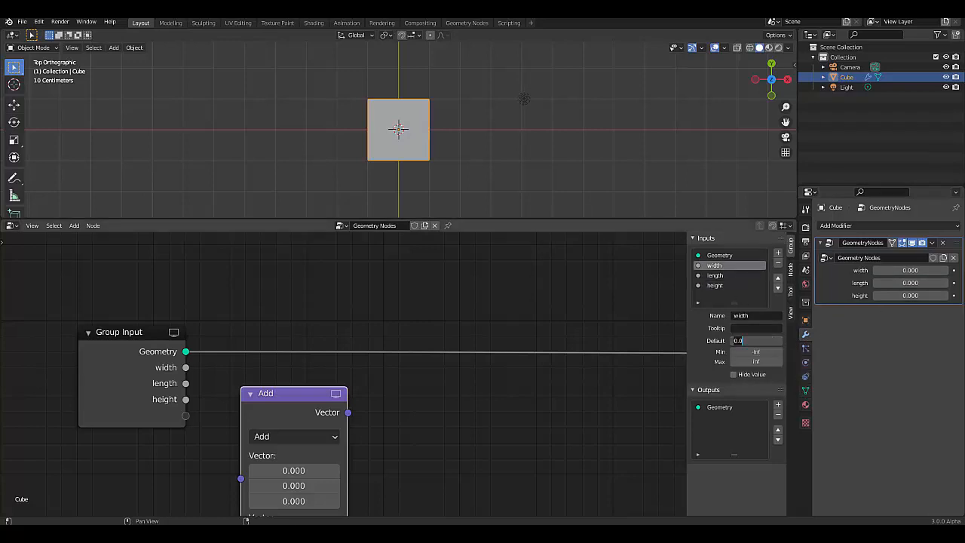
key("Return")
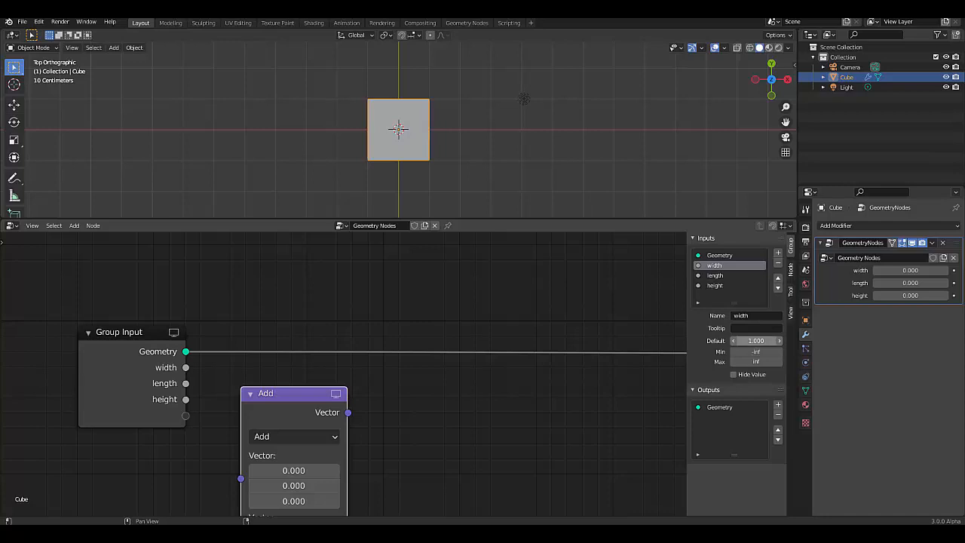
left_click(755, 352)
type("0.5")
key("Return")
left_click(756, 362)
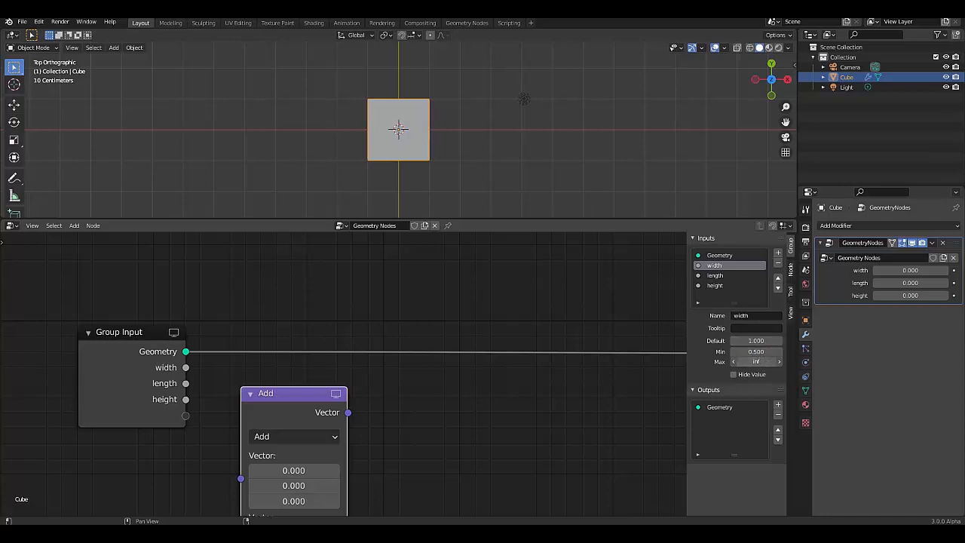
type("5")
key("Return")
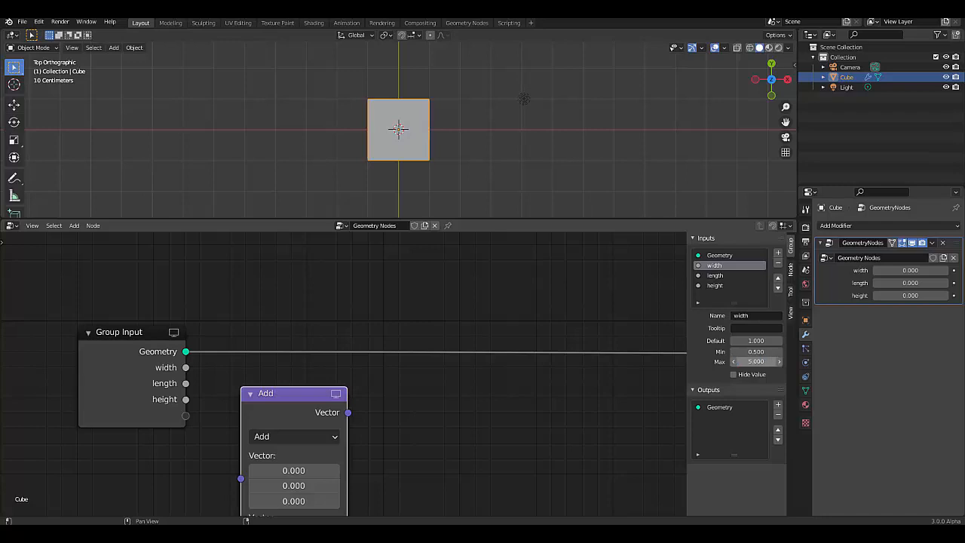
Set the length group input's default value, with a minimum of 0.5 and a maximum of 5.
left_click(720, 278)
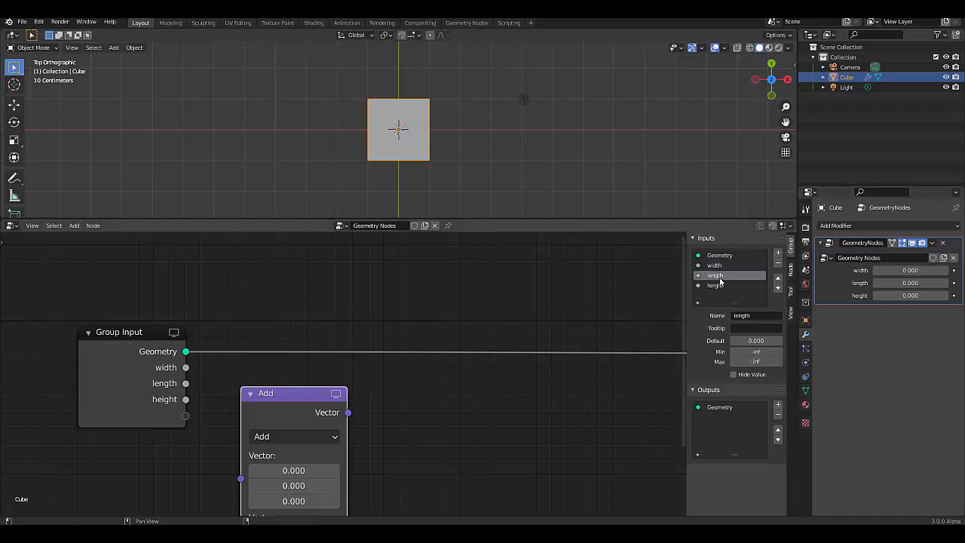
left_click(753, 341)
type("0.0")
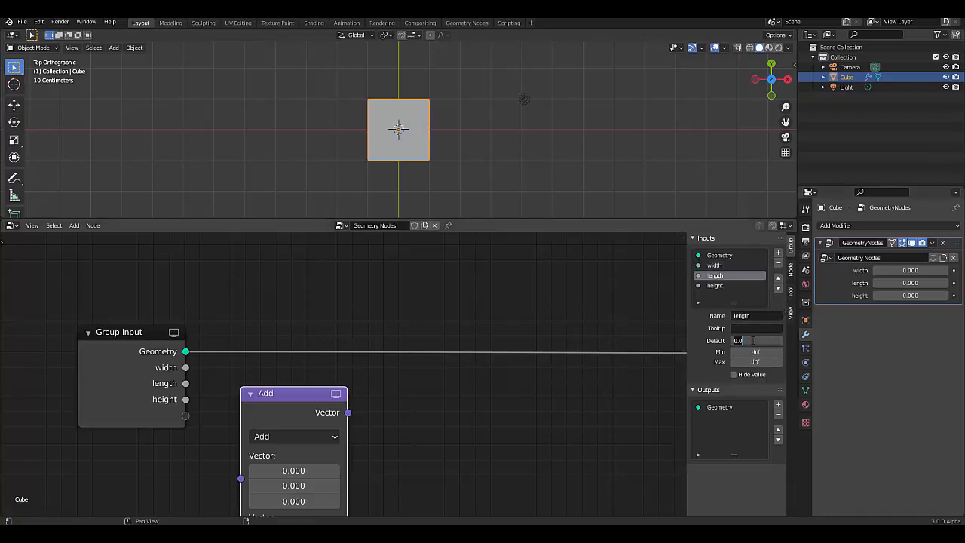
key("Return")
left_click(754, 352)
type("0.5")
key("Return")
left_click(754, 361)
type("5")
key("Return")
Set the height group input's default to 1, minimum to 0.5 and maximum to 5.
left_click(724, 287)
left_click(746, 341)
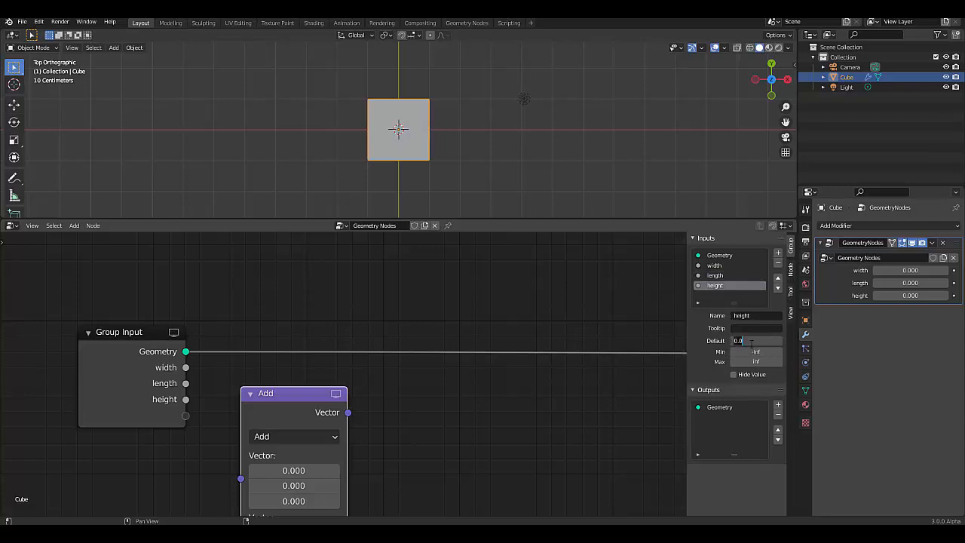
type("0.5")
key("Return")
left_click(754, 340)
type("1")
key("Tab")
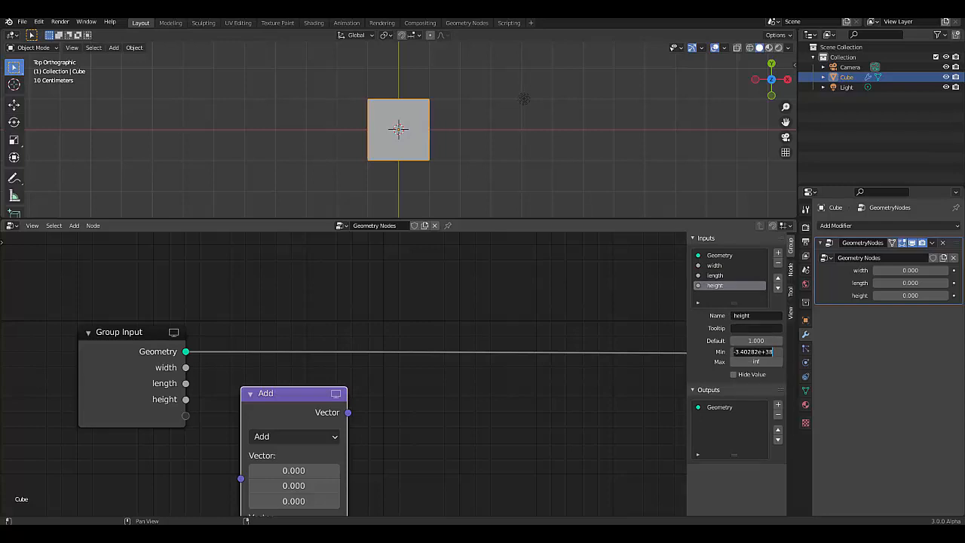
type("0.5")
key("Return")
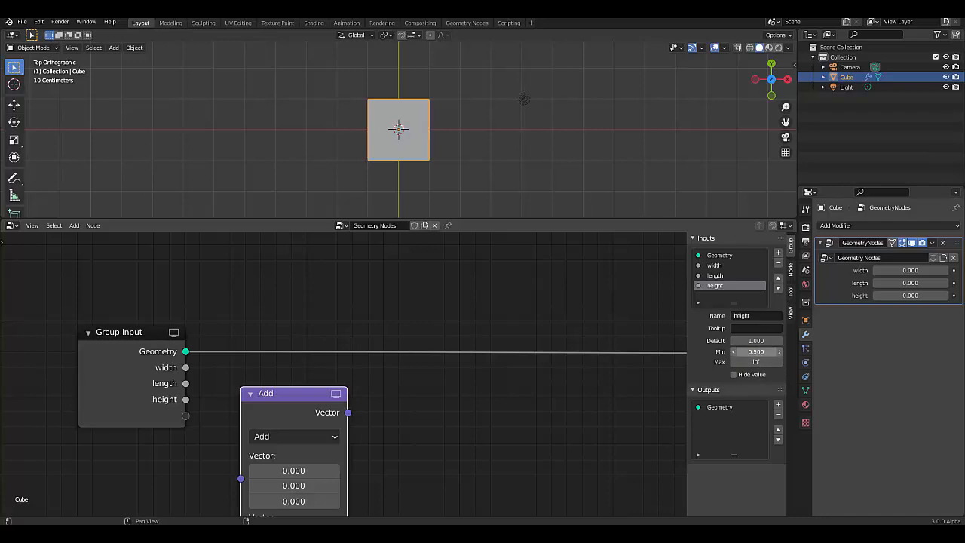
left_click(755, 361)
type("5")
key("Return")
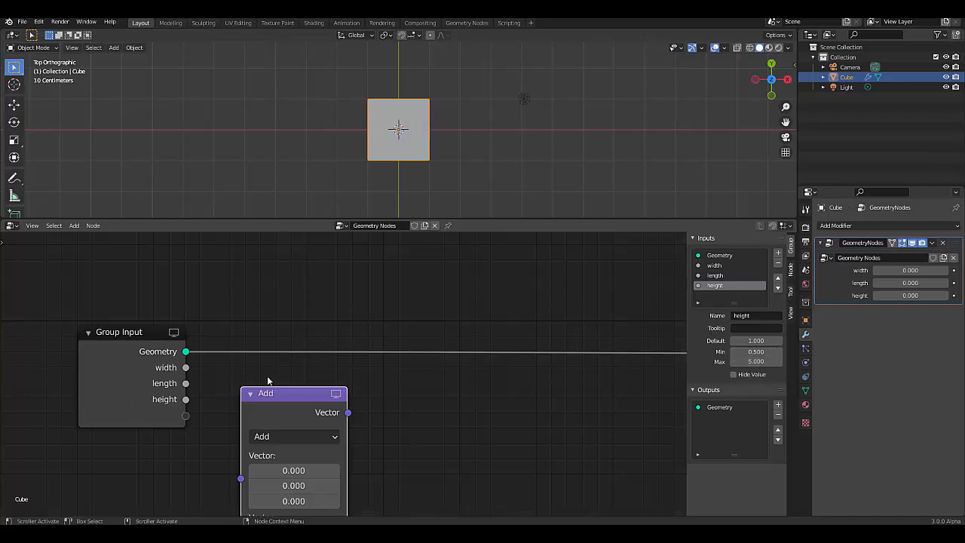
Link the width output to the Vector Math node's first vector and set the second vector's X to 1.
scroll(341, 357, "down", 4)
scroll(355, 290, "up", 4)
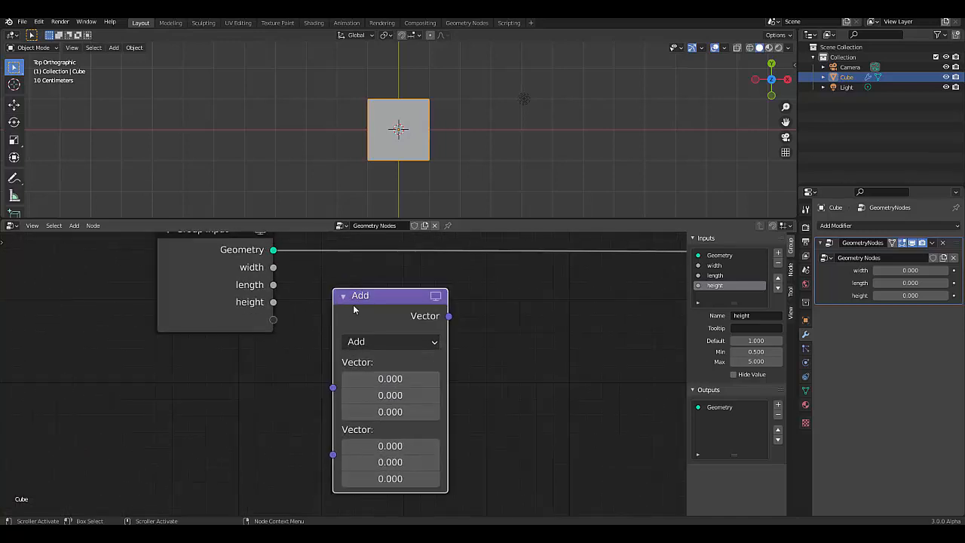
left_click_drag(273, 267, 336, 389)
left_click(347, 397)
type("0.0")
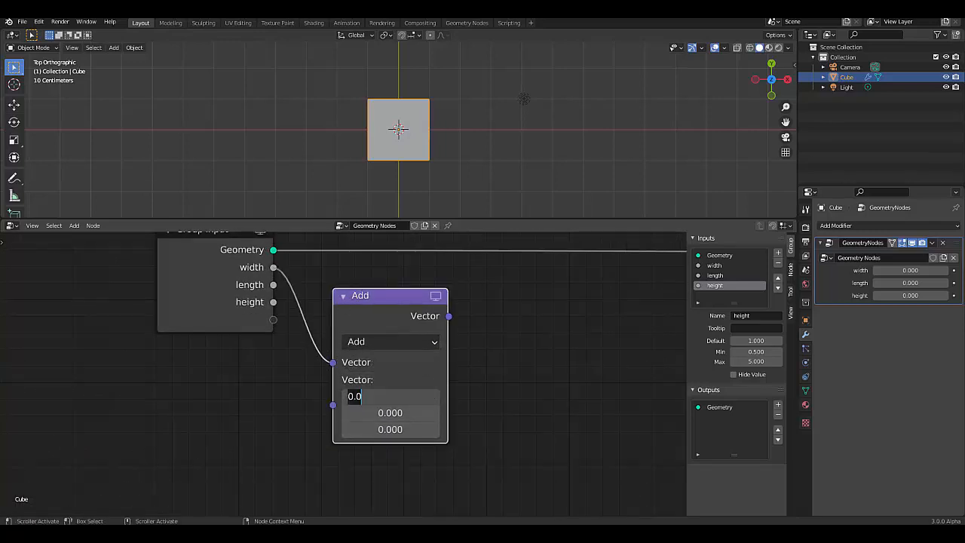
type("1")
key("Return")
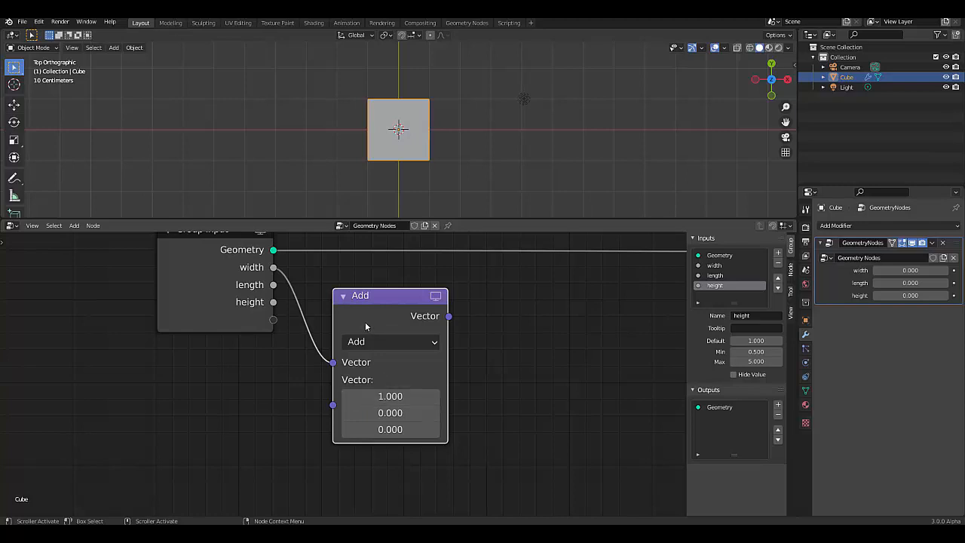
Duplicate the Vector Math node below the first and link the length output to its first vector.
scroll(366, 313, "down", 2)
key("shift+d")
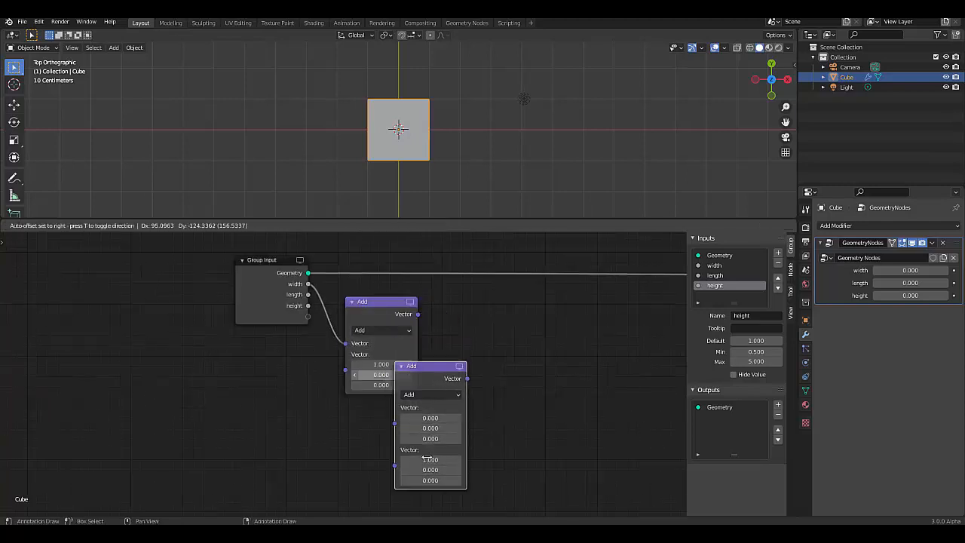
left_click(390, 484)
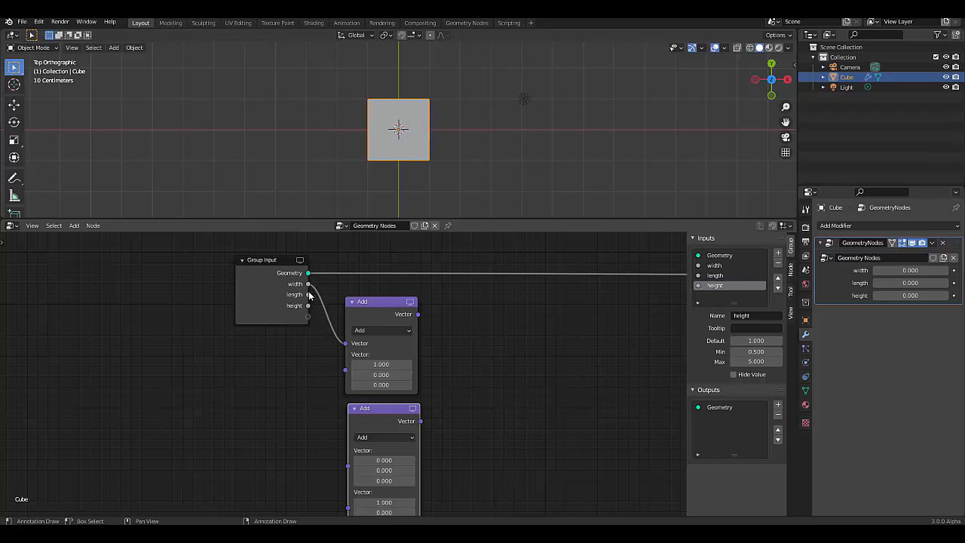
left_click_drag(309, 296, 351, 452)
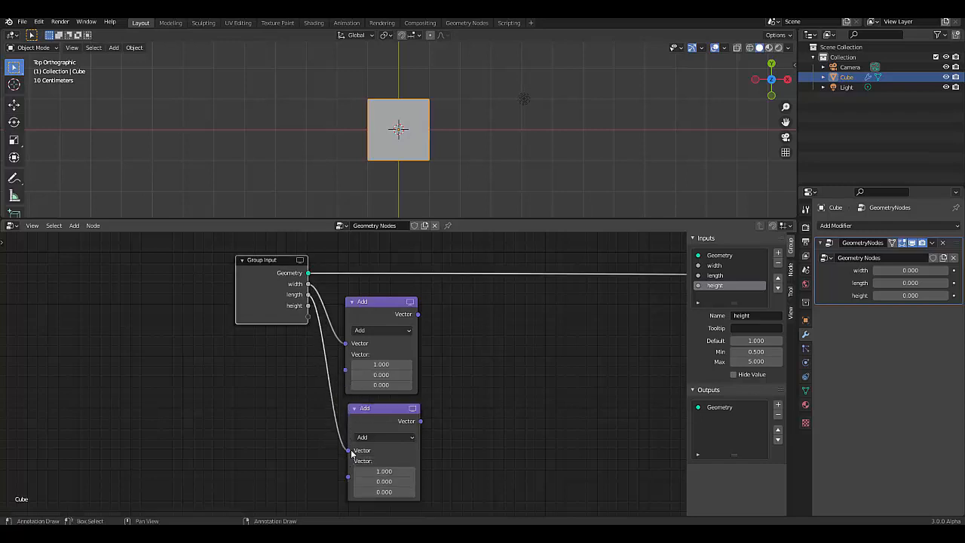
Set the second vector of the length's Vector Math node to X 0 and Y 1.
scroll(379, 349, "down", 5)
scroll(379, 442, "up", 9)
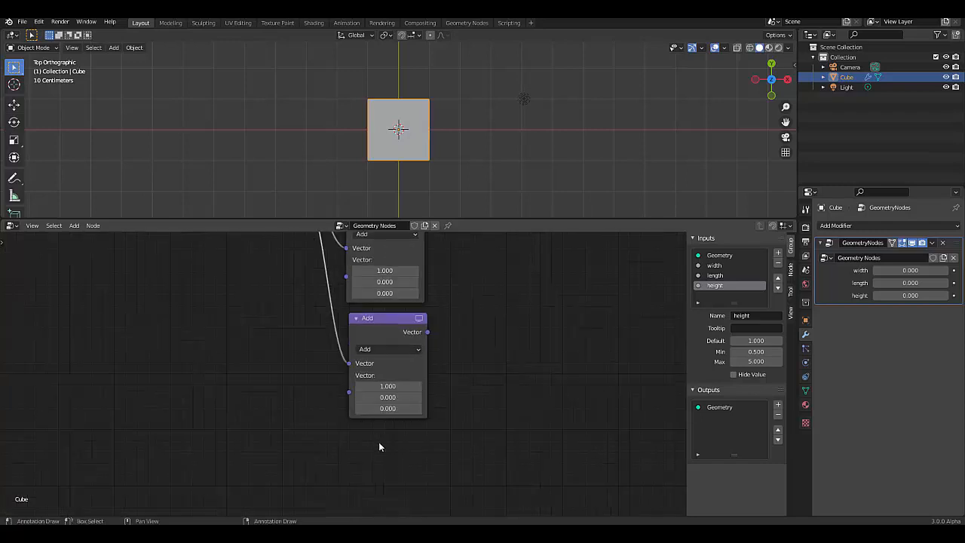
left_click(391, 375)
type("0")
key("Return")
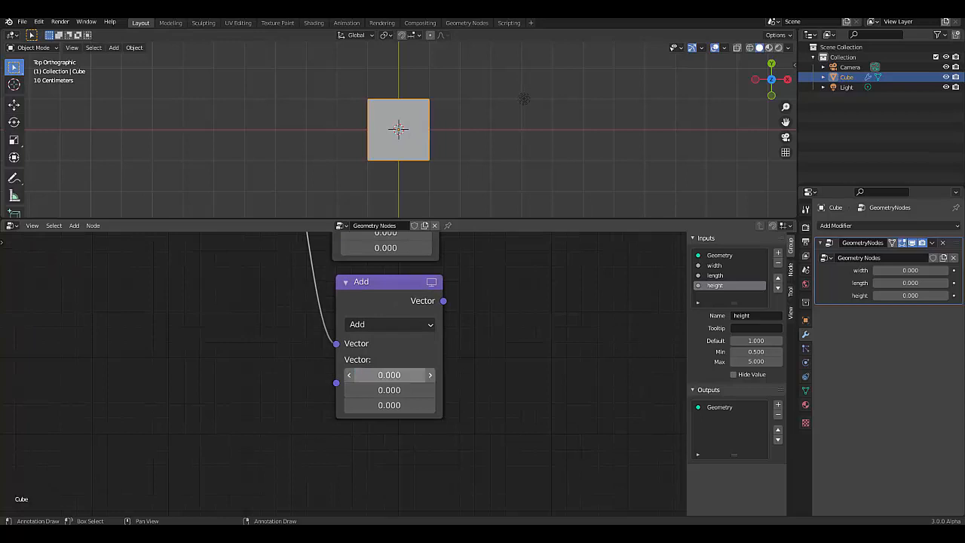
left_click(383, 390)
type("1")
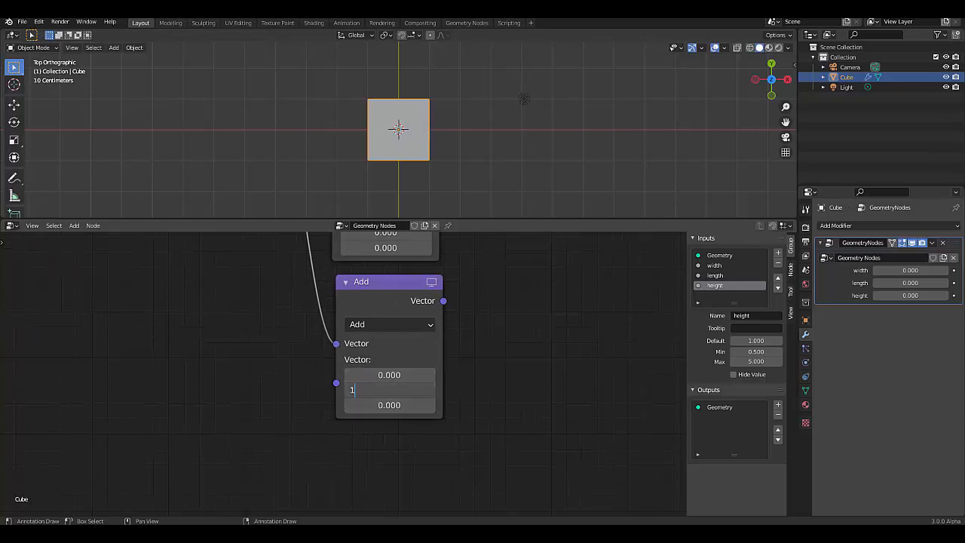
key("Return")
Duplicate the length's Vector Math node below it and link the height output to the copy's first vector.
scroll(383, 392, "down", 2)
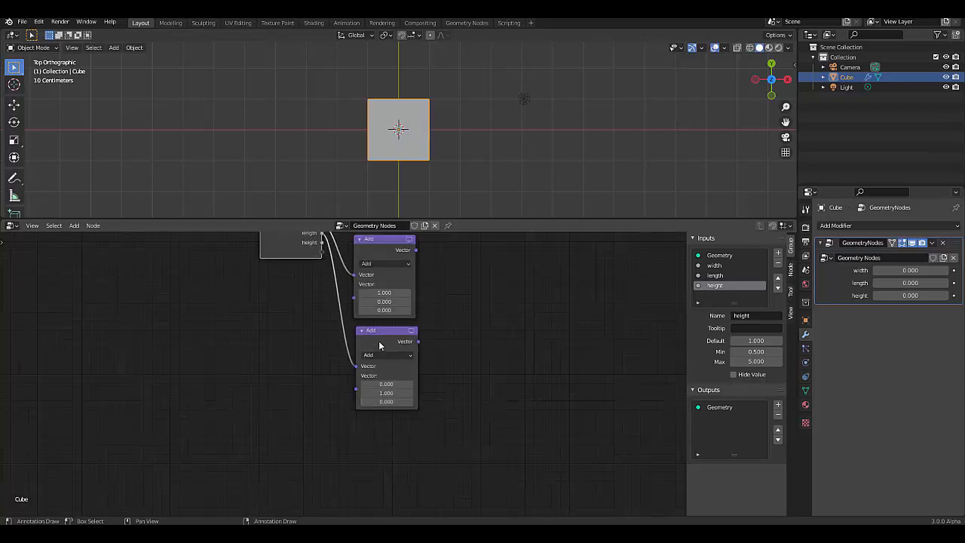
key("shift+d")
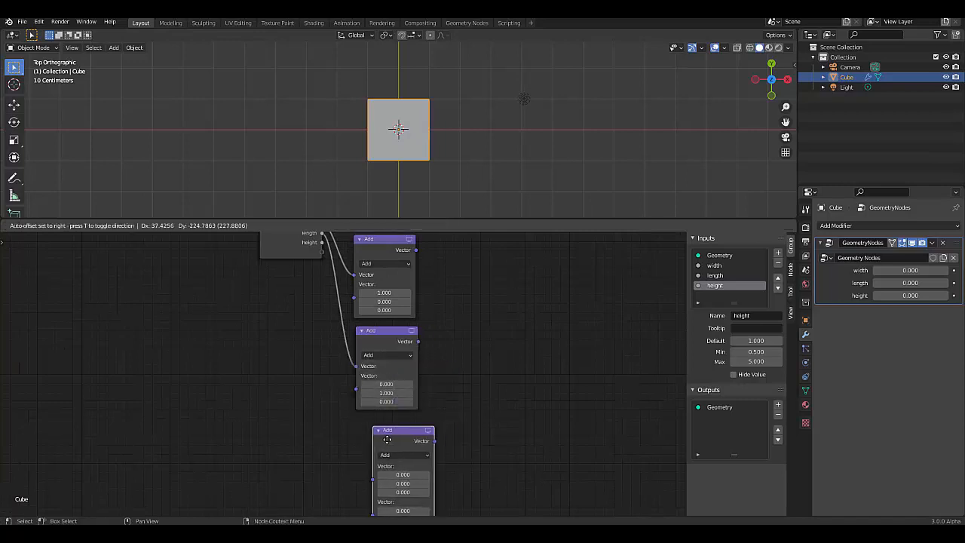
left_click(377, 434)
scroll(377, 414, "down", 2)
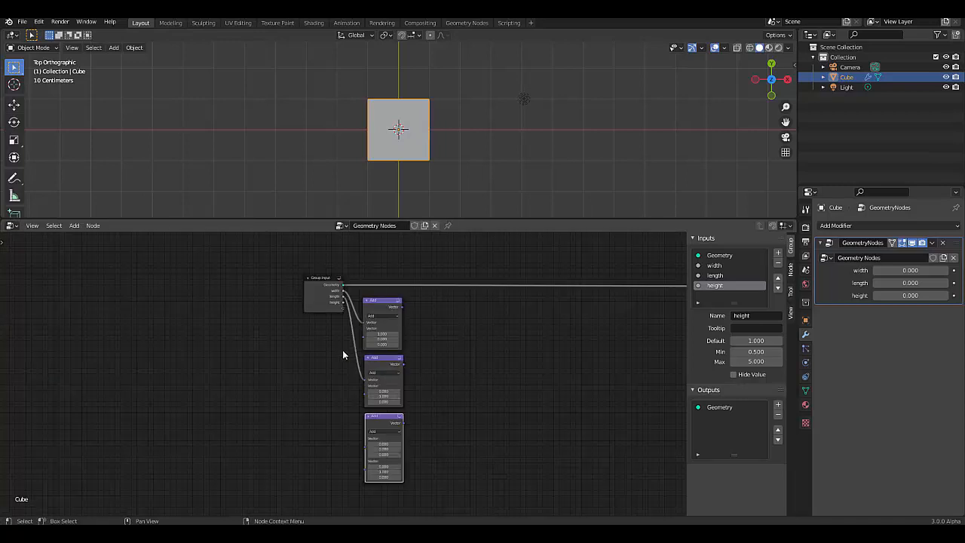
left_click_drag(343, 303, 367, 447)
Set the second vector of the height's Vector Math node to Y 0 and Z 1.
scroll(377, 374, "down", 1)
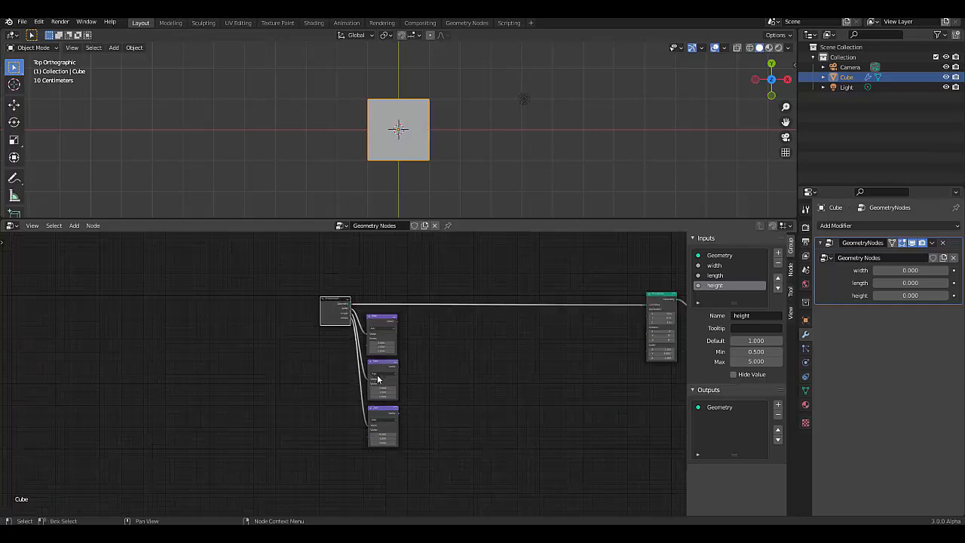
scroll(383, 445, "up", 3)
scroll(386, 383, "up", 4)
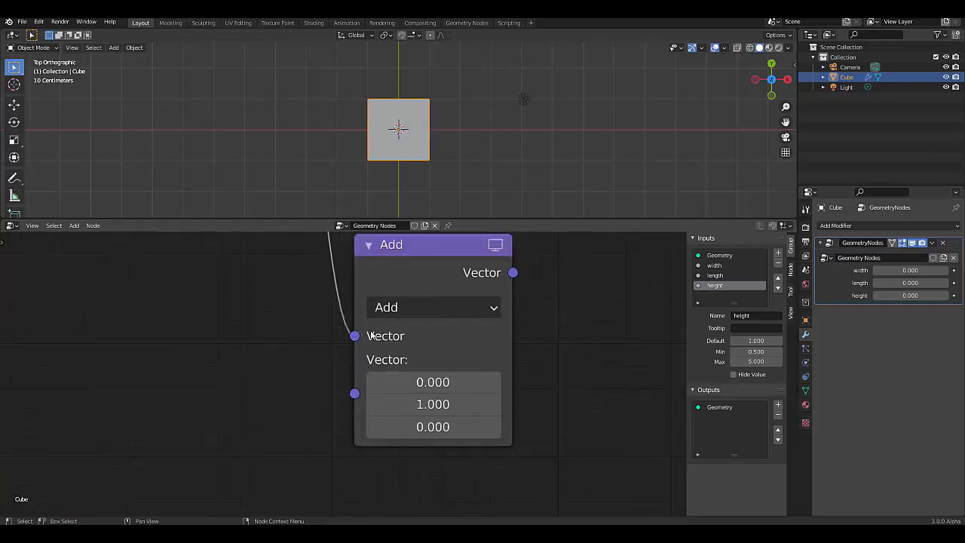
left_click(433, 404)
type("0")
key("Return")
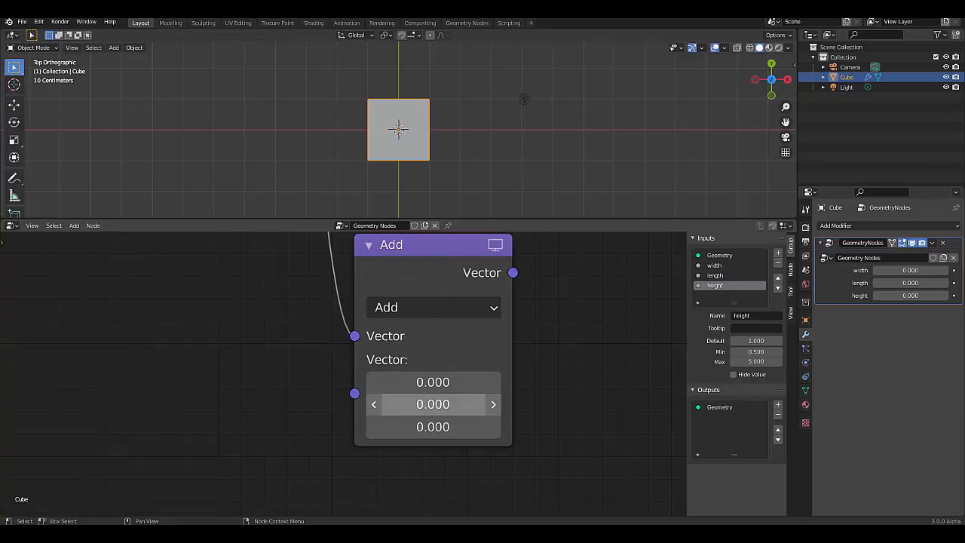
left_click(449, 422)
type("1")
key("Return")
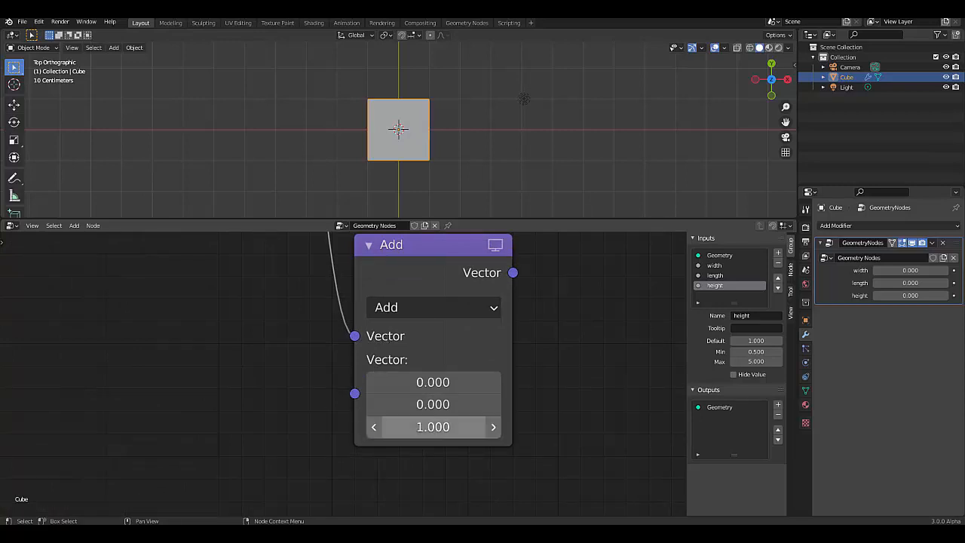
Change the operation of the height's and length's Vector Math nodes to Multiply.
scroll(536, 280, "down", 4)
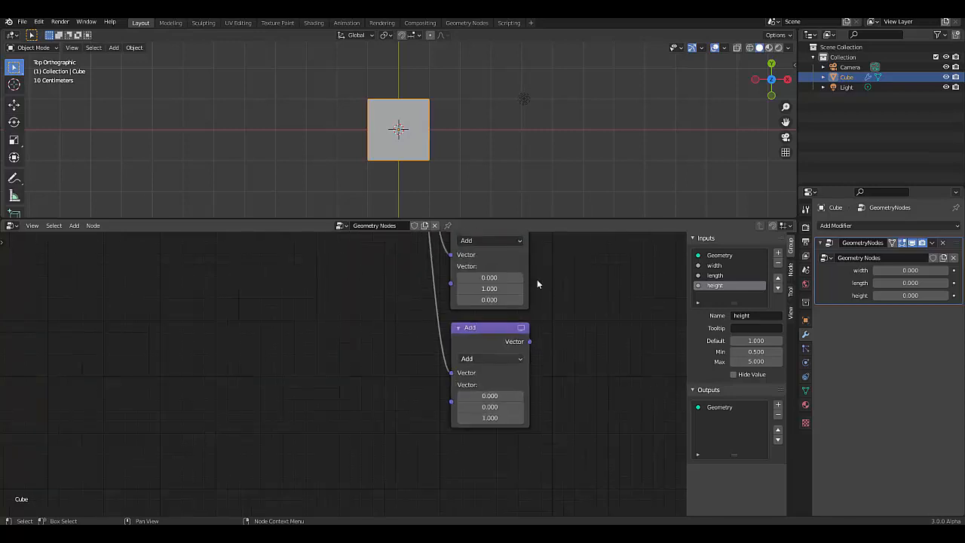
scroll(512, 370, "up", 2)
left_click(470, 396)
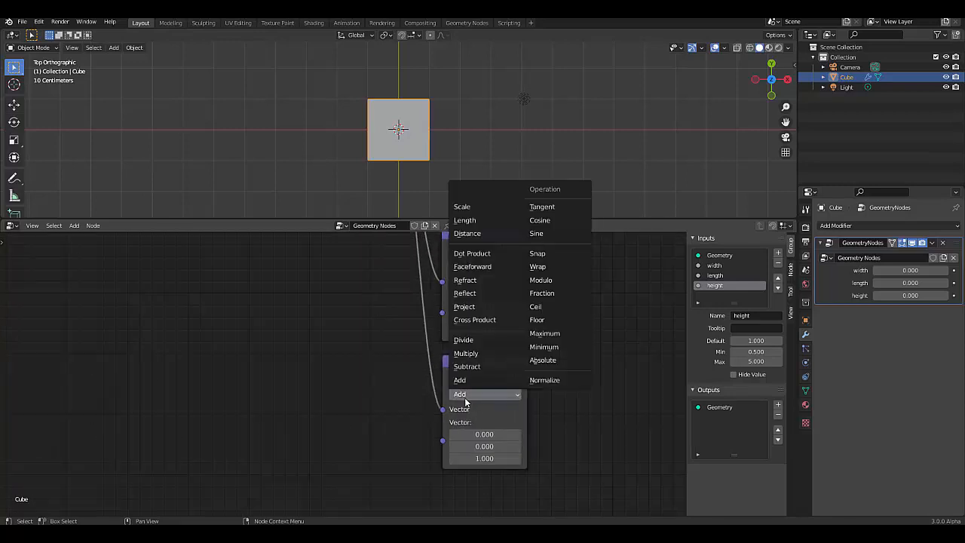
left_click(457, 352)
left_click(470, 267)
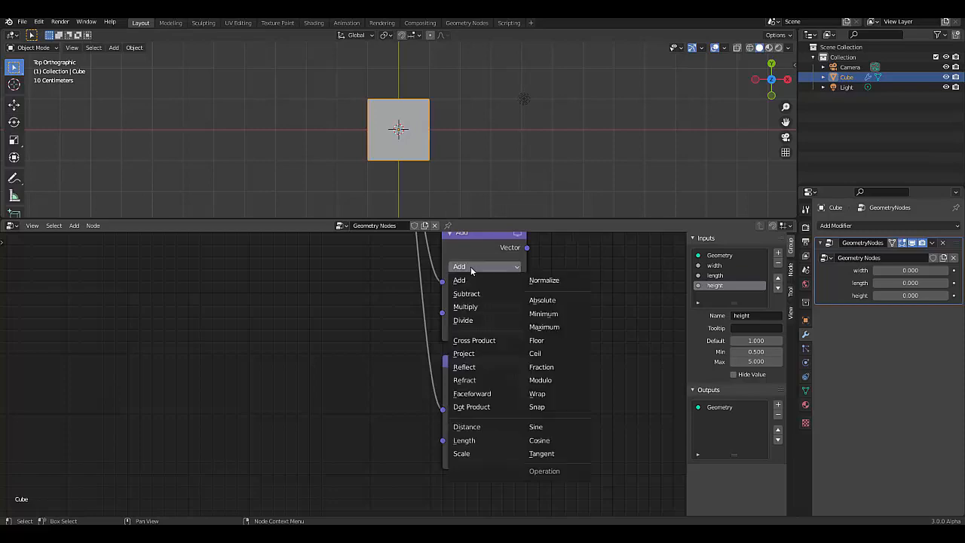
left_click(465, 306)
Switch the width's Vector Math node to the Multiply operation.
scroll(551, 395, "down", 4)
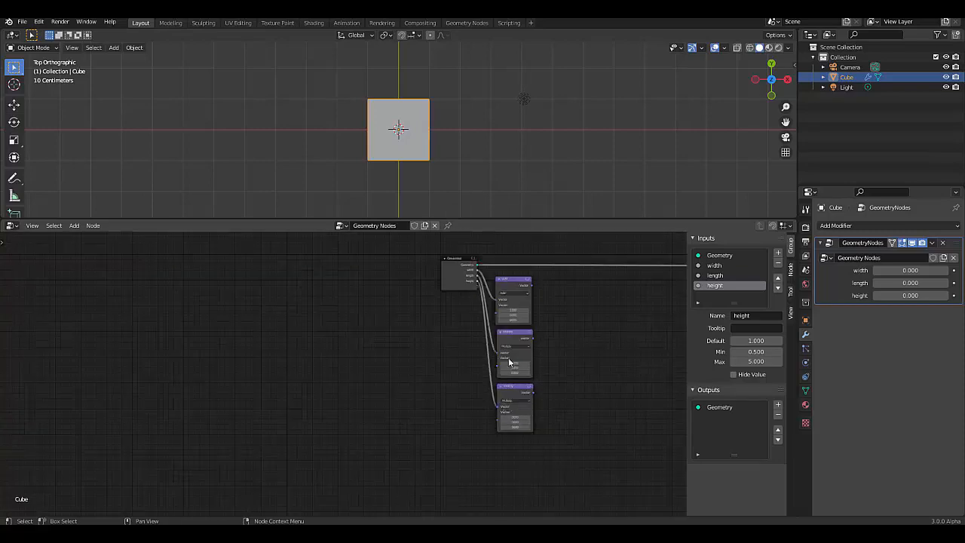
scroll(517, 302, "up", 2)
scroll(517, 302, "up", 2)
left_click(507, 343)
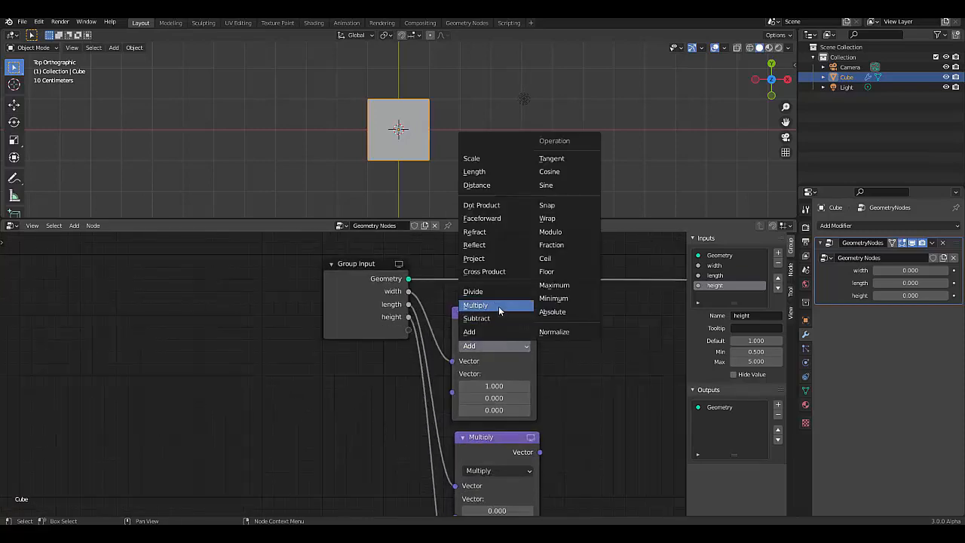
left_click(496, 306)
Add a Vector Math node set to Add and link the width and length Multiply outputs to its two vectors.
scroll(400, 345, "down", 5)
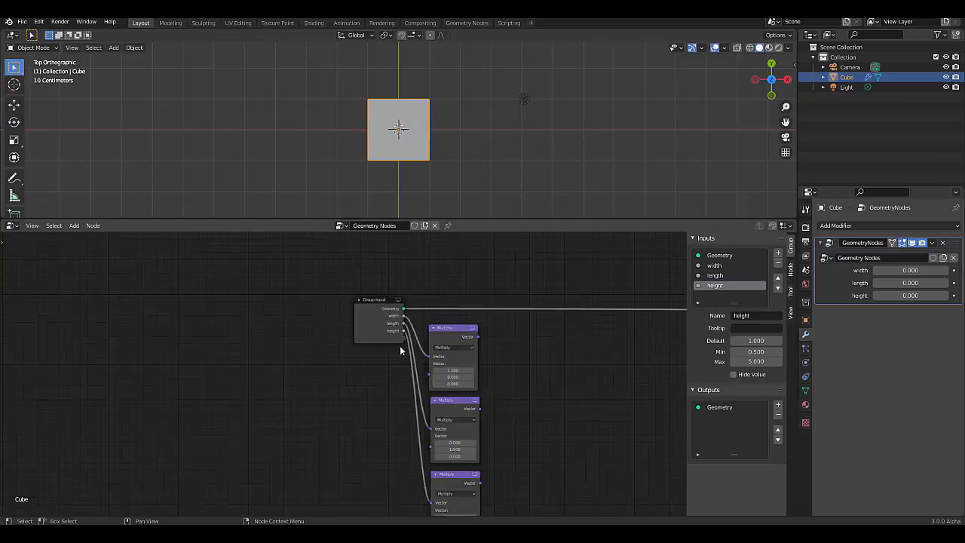
scroll(550, 376, "up", 1)
scroll(446, 414, "up", 2)
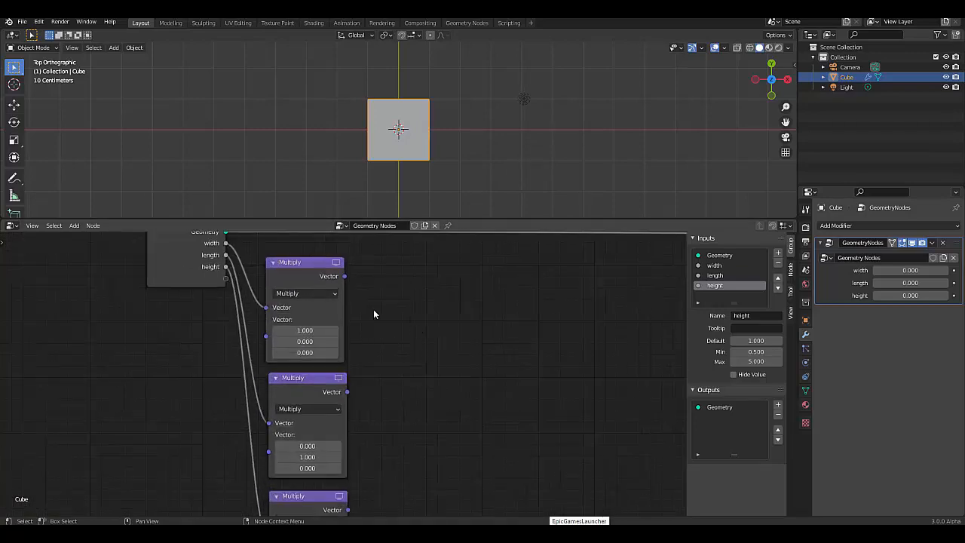
scroll(373, 314, "down", 5)
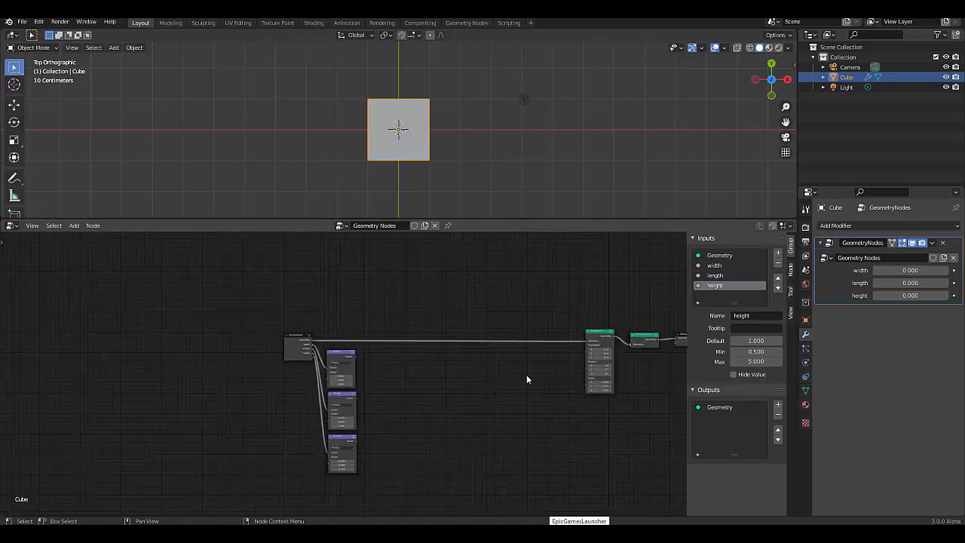
scroll(388, 376, "up", 5)
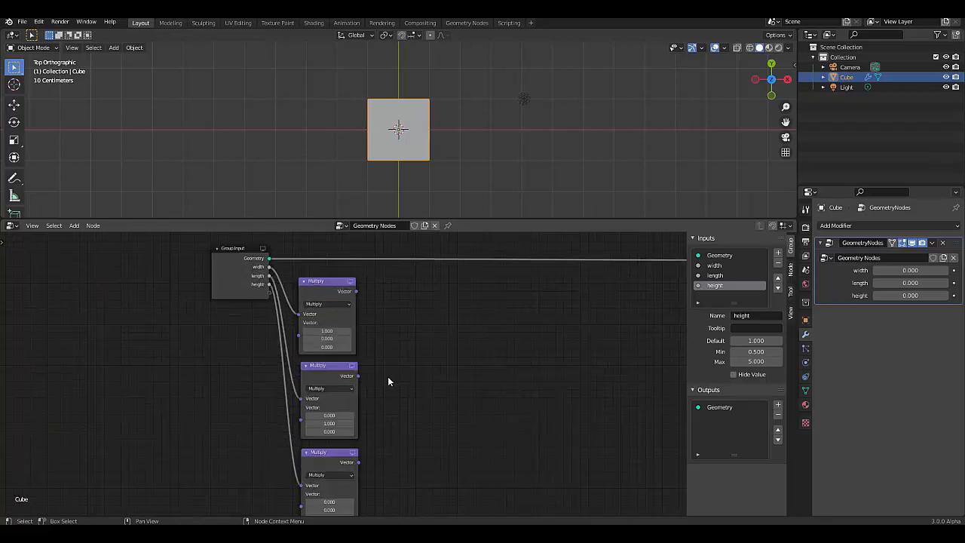
key("shift+a")
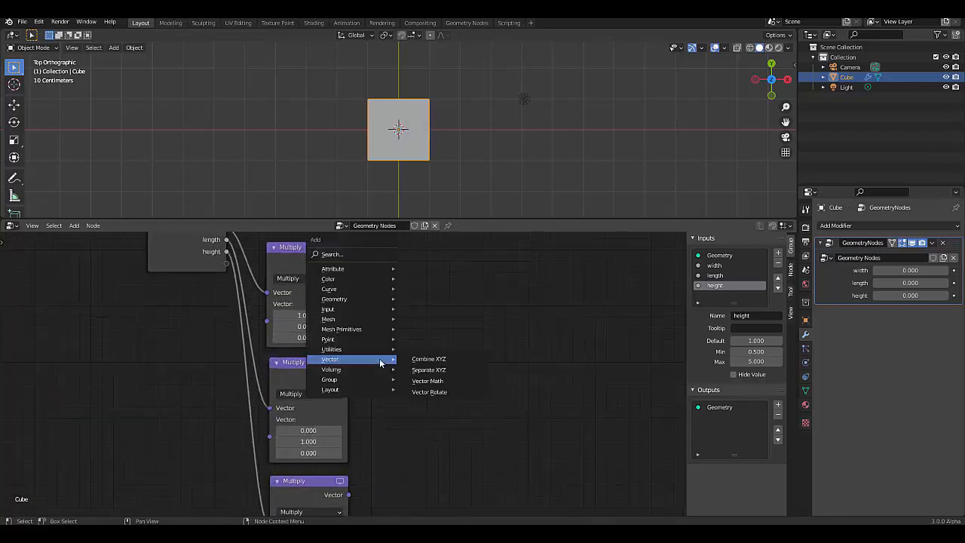
left_click(422, 380)
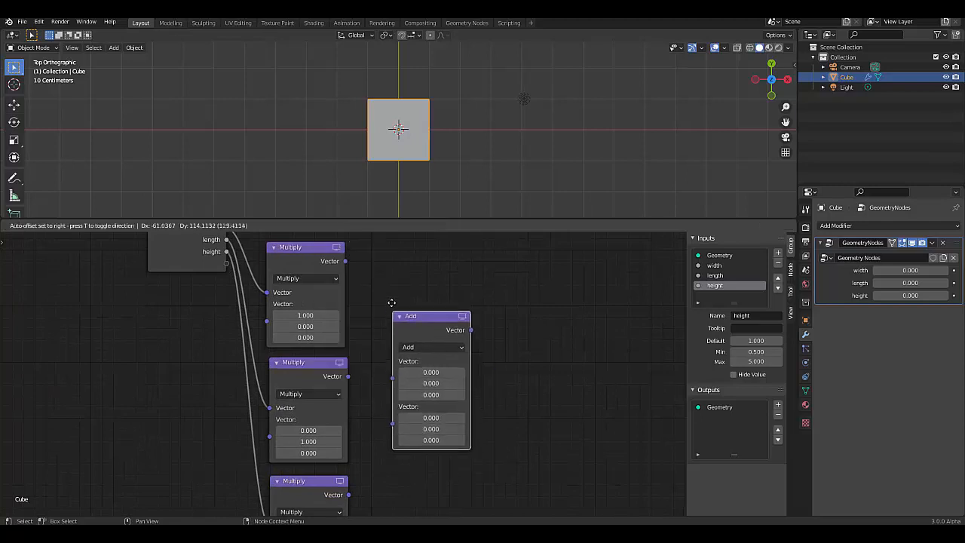
left_click(409, 300)
left_click_drag(346, 261, 408, 364)
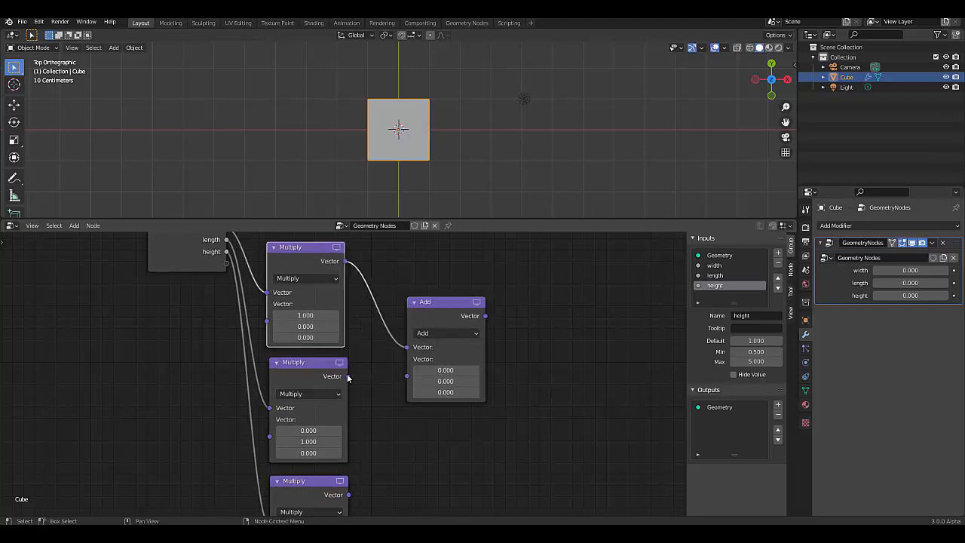
left_click_drag(349, 377, 407, 376)
Add a second Add Vector Math node that sums the first Add node's output and the height's Multiply output.
scroll(404, 377, "down", 2)
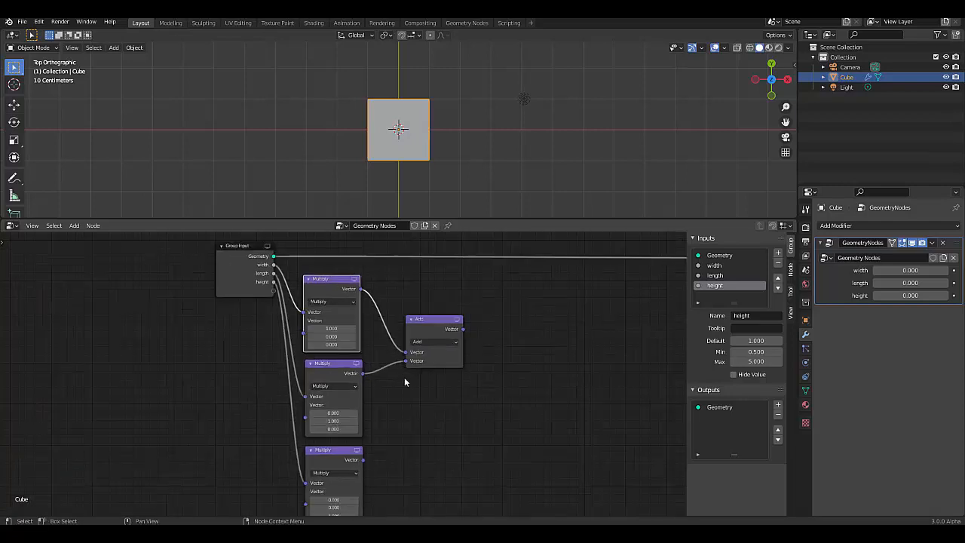
scroll(404, 382, "up", 2)
key("shift+a")
mouse_move(422, 433)
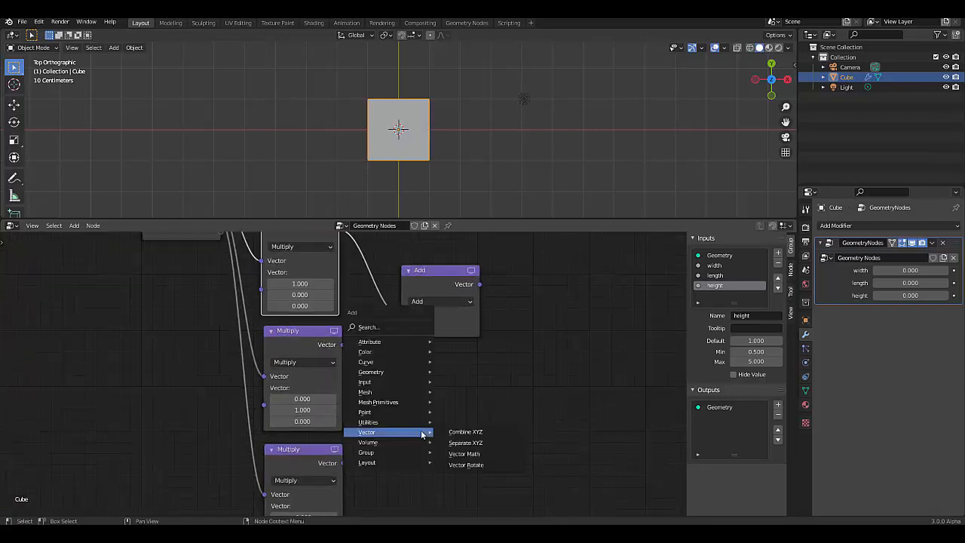
left_click(466, 454)
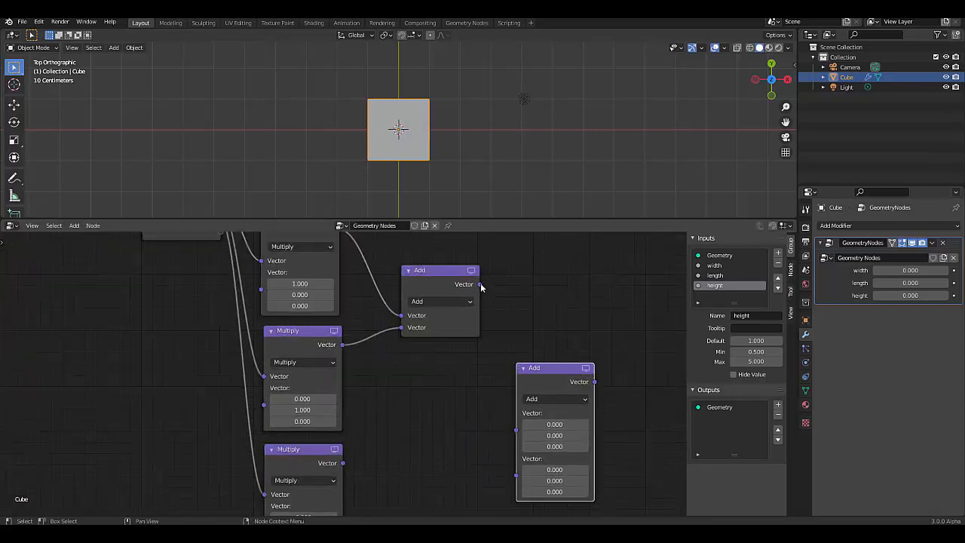
left_click_drag(480, 284, 518, 418)
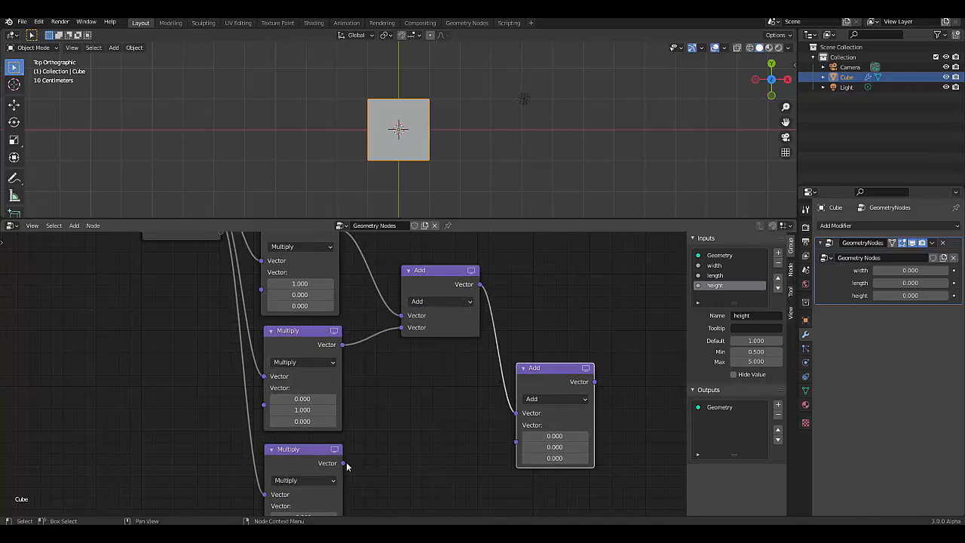
left_click_drag(343, 463, 518, 443)
Link the second Add node's vector output to the Scale input of the Transform node.
scroll(353, 383, "down", 2)
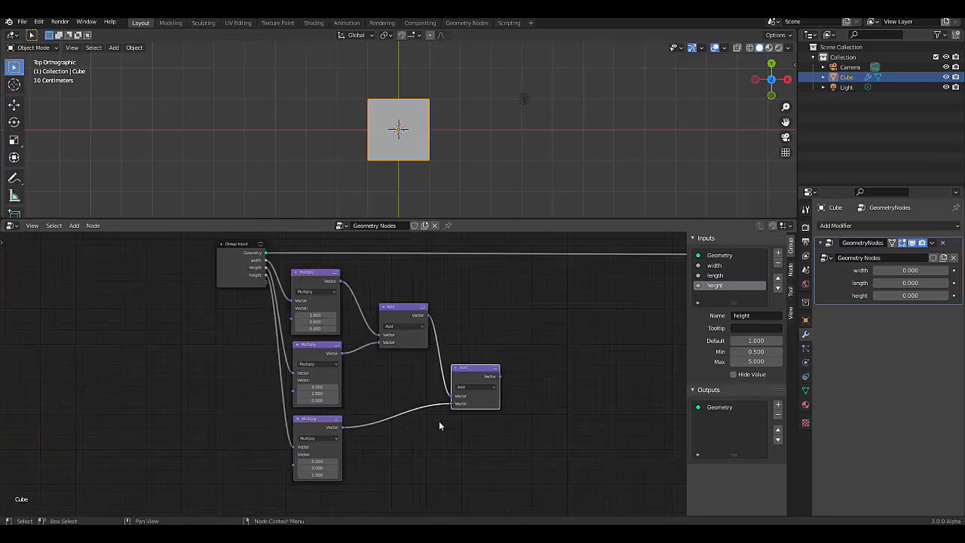
scroll(439, 420, "down", 3)
scroll(656, 377, "up", 4)
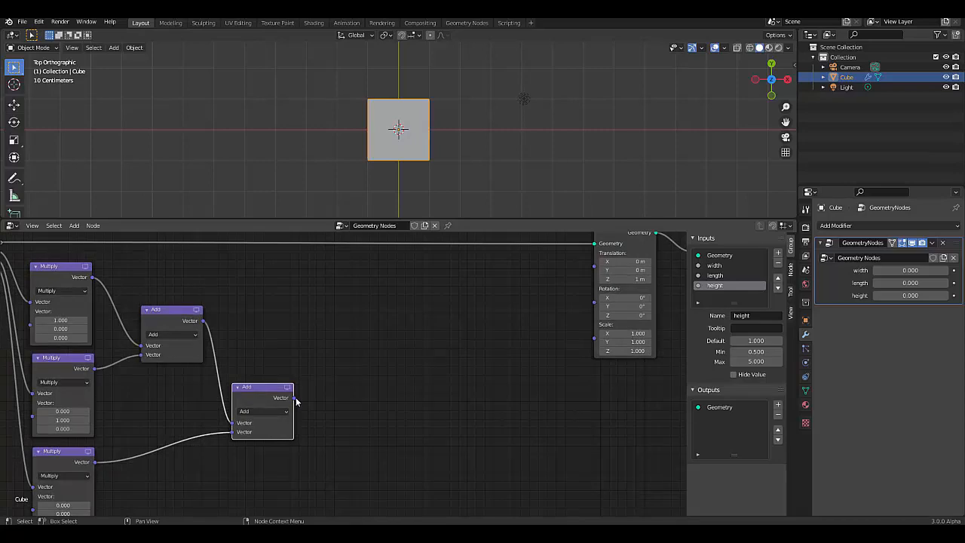
left_click_drag(294, 398, 594, 337)
Set the modifier's width, length and height values to 1.
scroll(381, 457, "down", 1)
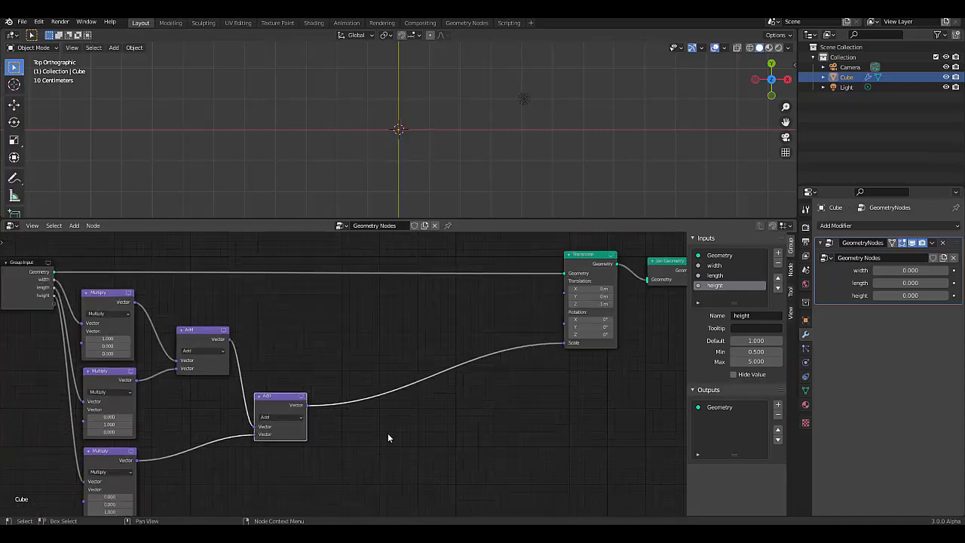
scroll(392, 430, "down", 1)
scroll(426, 384, "up", 2)
scroll(417, 91, "up", 3)
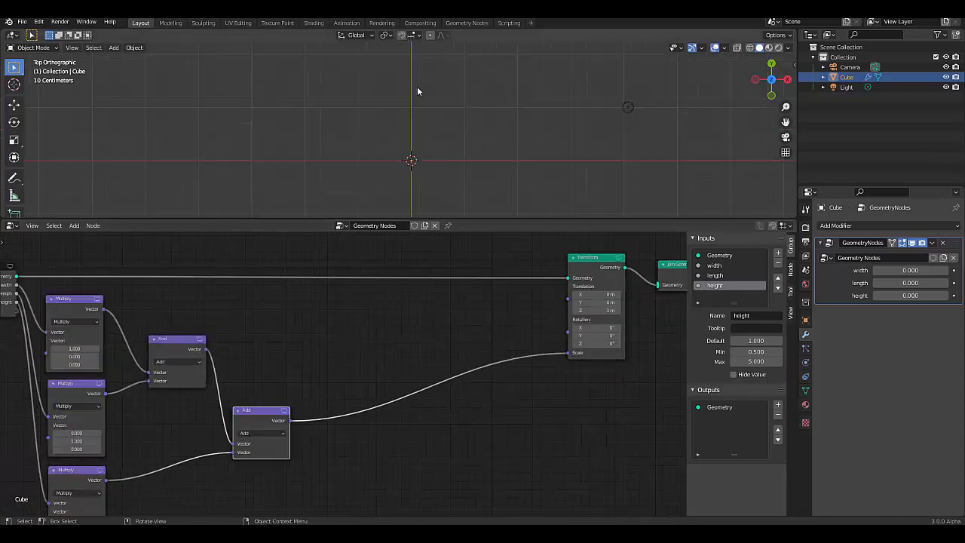
middle_click_drag(411, 150, 420, 163)
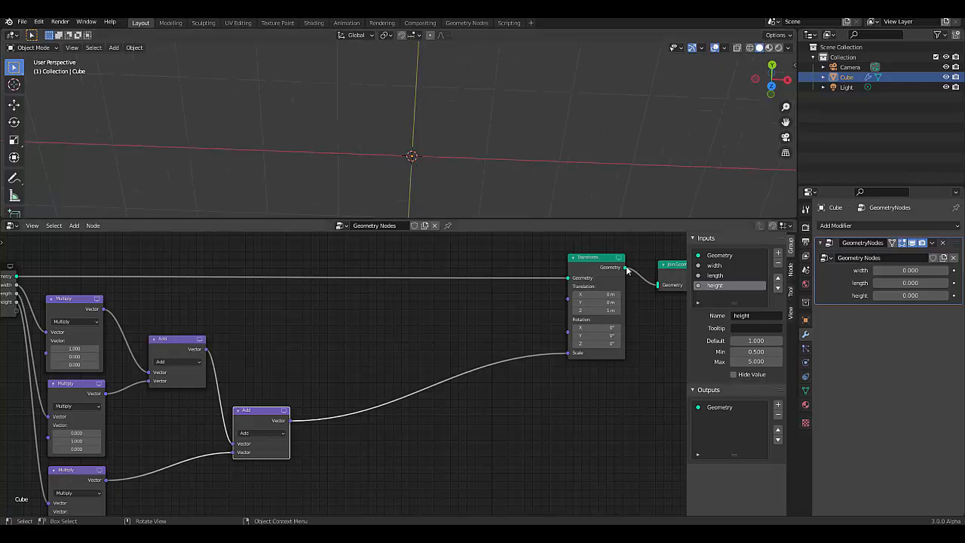
left_click(908, 270)
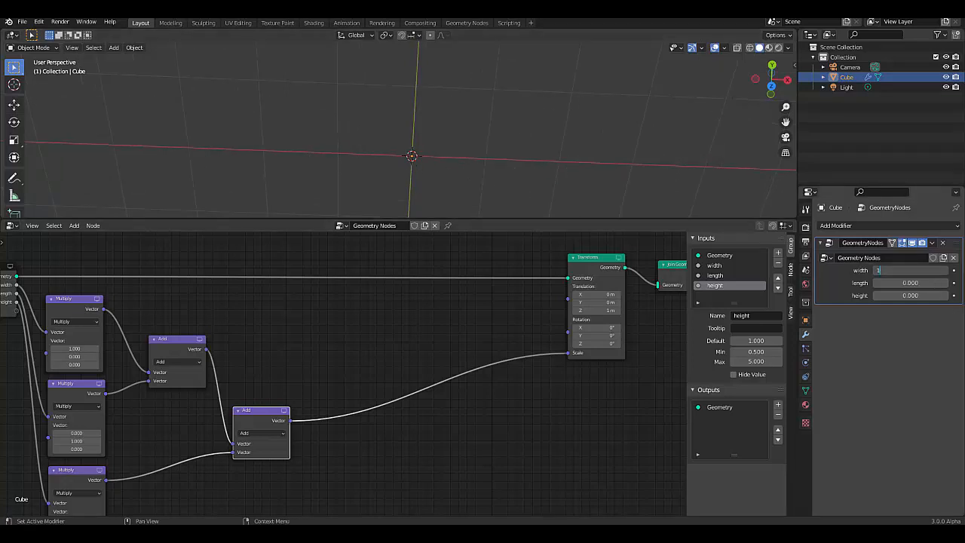
type("1")
key("Return")
left_click(913, 283)
type("1")
key("Return")
left_click(913, 295)
type("1")
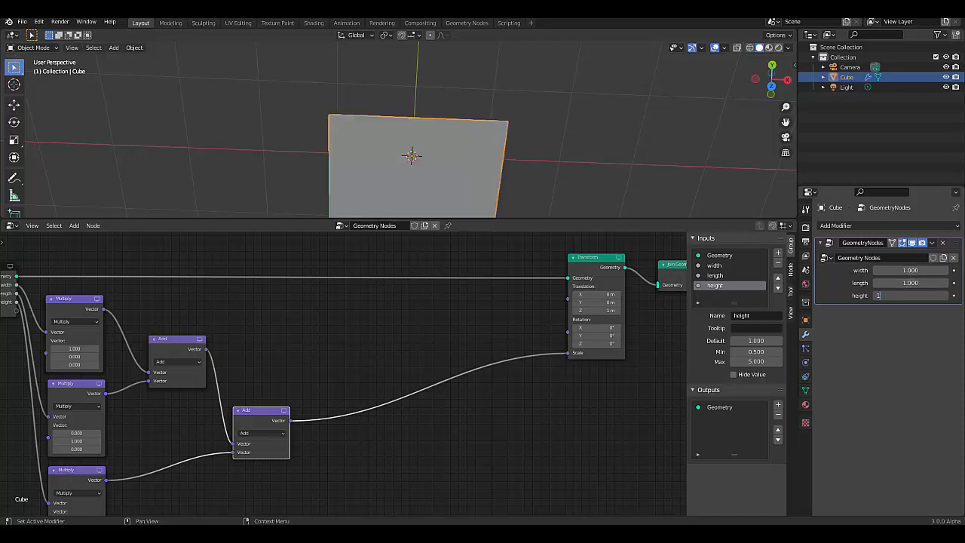
key("Return")
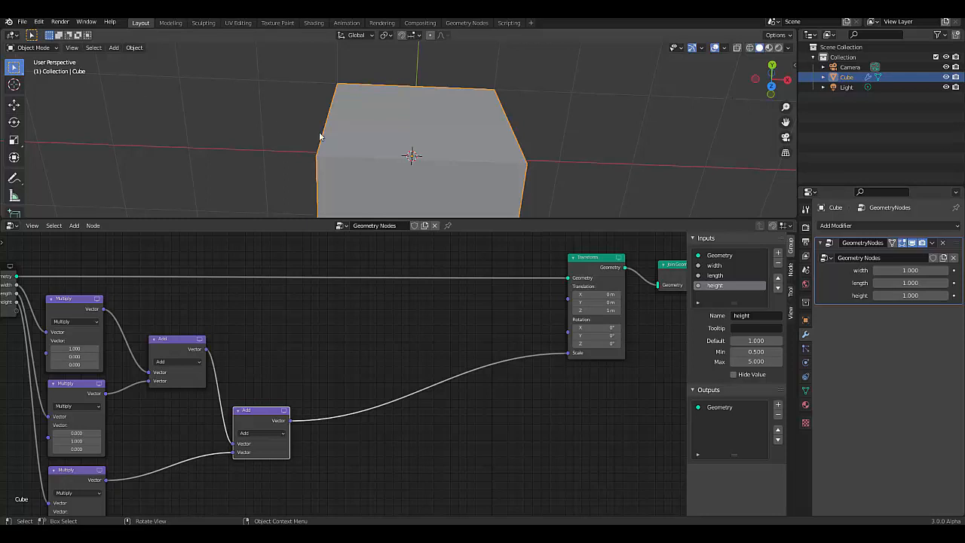
Raise the modifier's width to 5, length to 2.65 and height to 5 to test the cube's scaling.
scroll(320, 137, "down", 4)
key("KP_1")
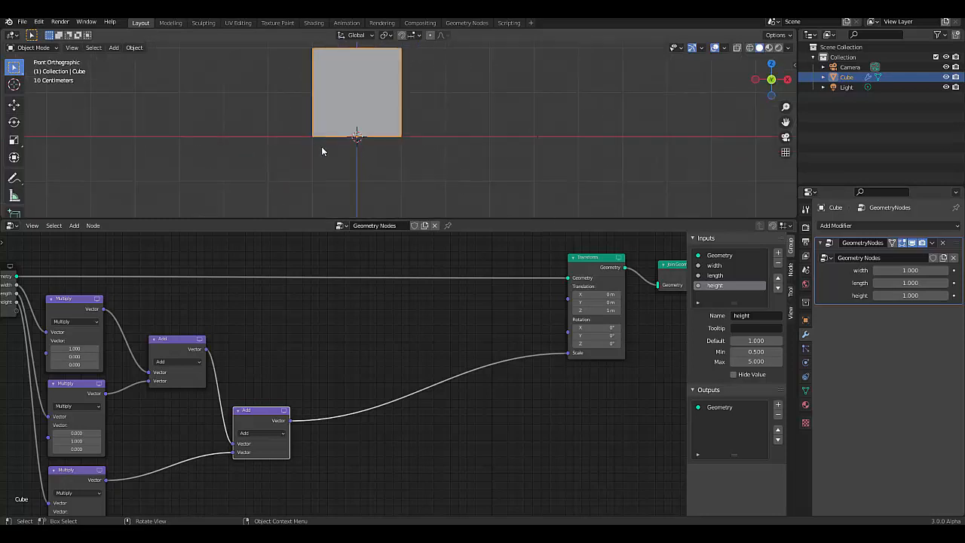
middle_click_drag(332, 167, 392, 155)
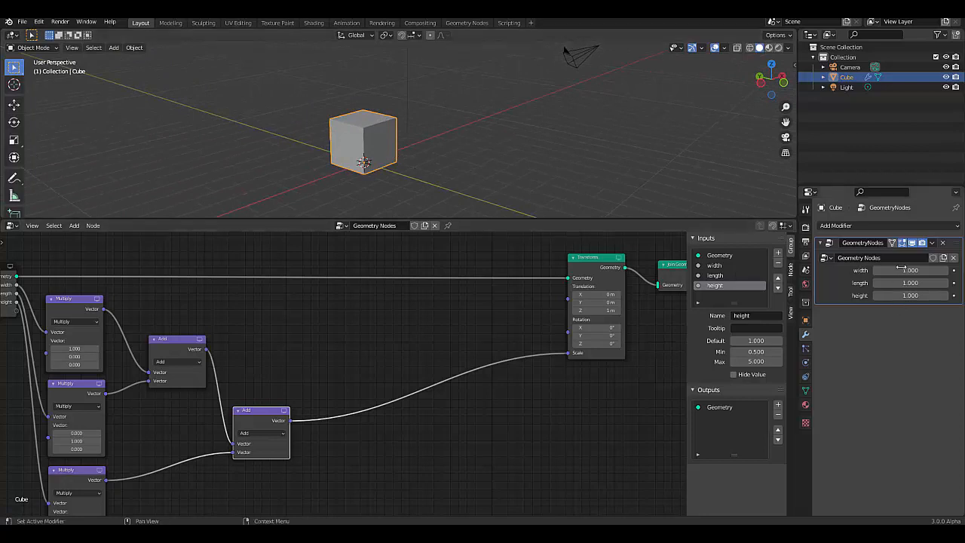
left_click_drag(901, 268, 949, 296)
scroll(282, 158, "down", 4)
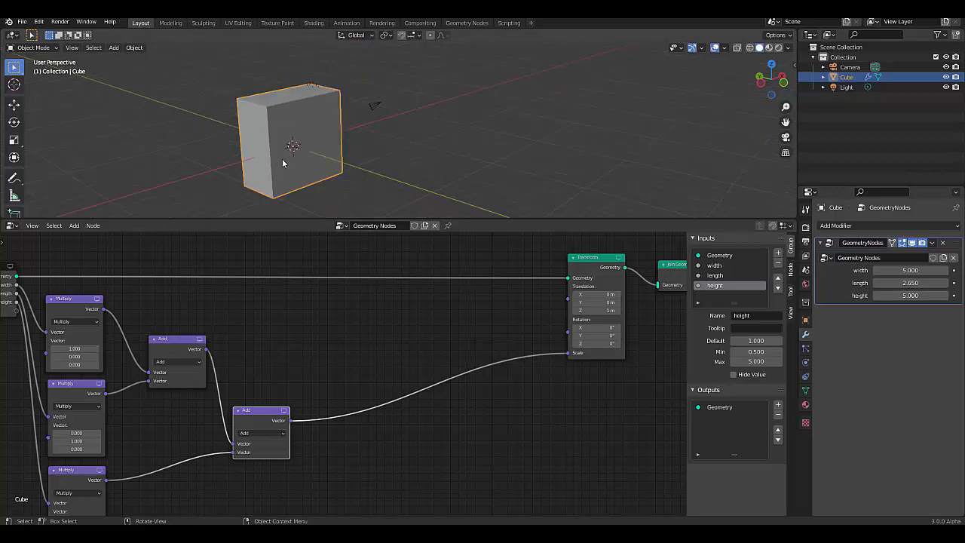
Examine from the front how the enlarged cube sits relative to its origin and the ground line.
key("KP_1")
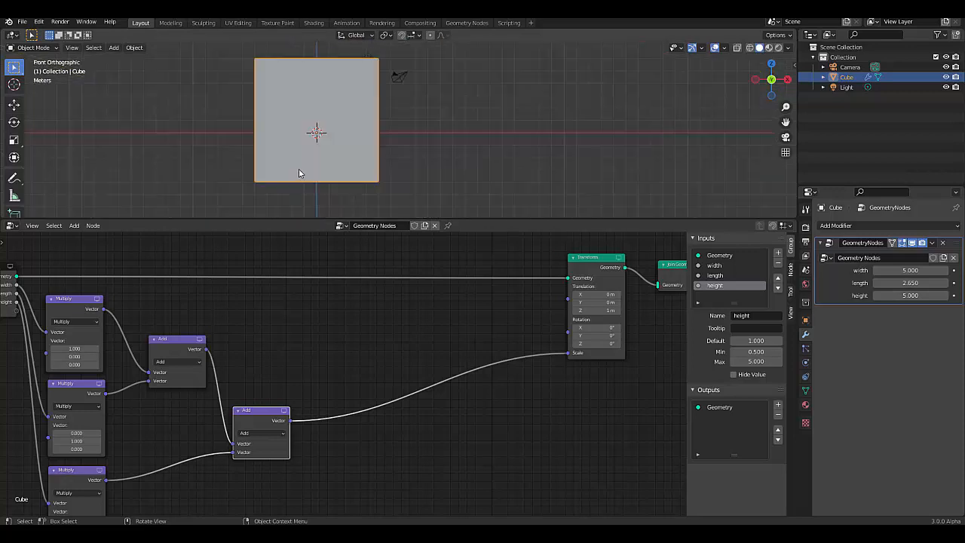
scroll(377, 134, "up", 4)
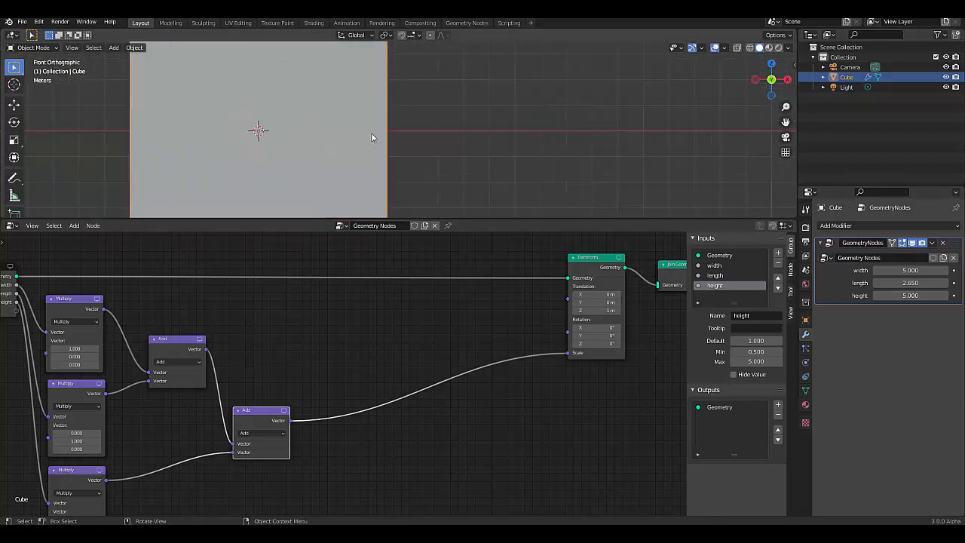
scroll(410, 142, "down", 3)
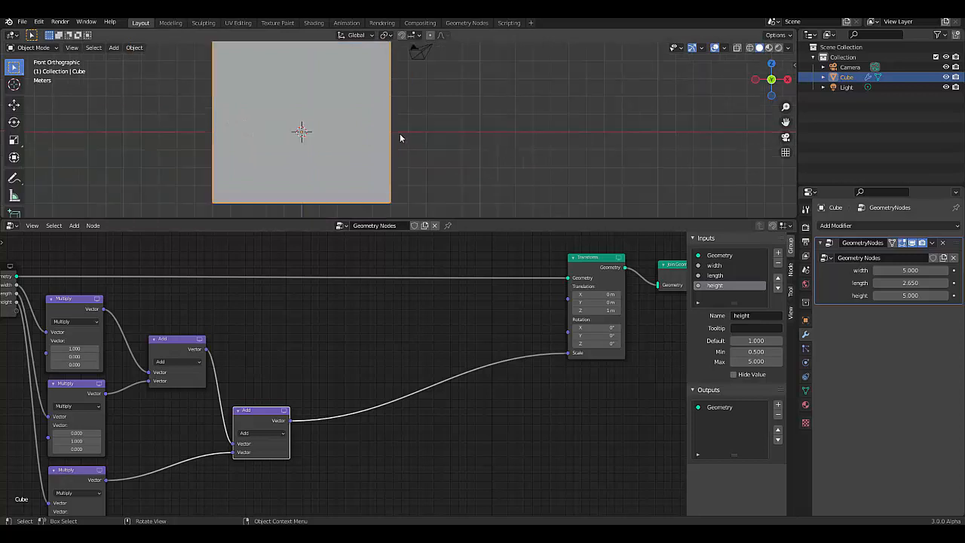
scroll(352, 147, "up", 1)
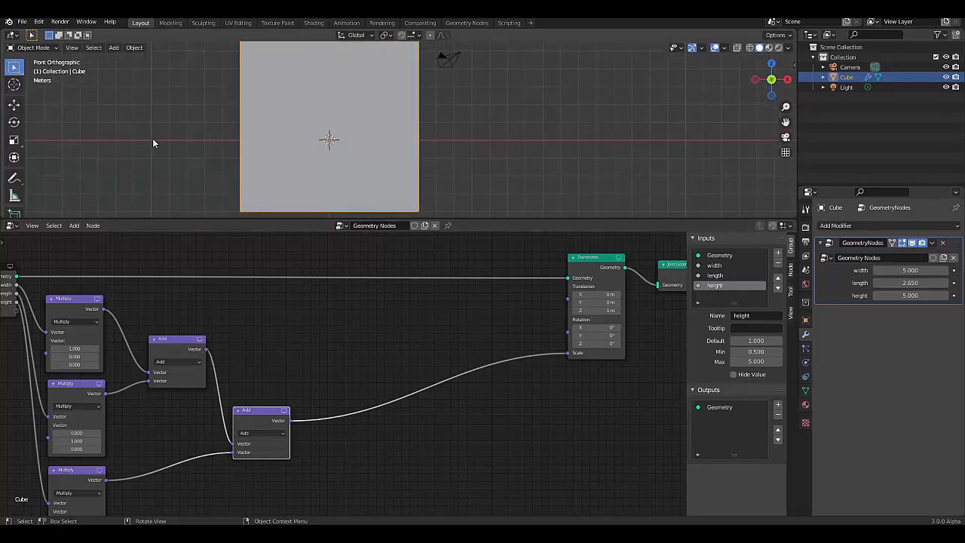
scroll(351, 104, "down", 4)
scroll(335, 125, "up", 4)
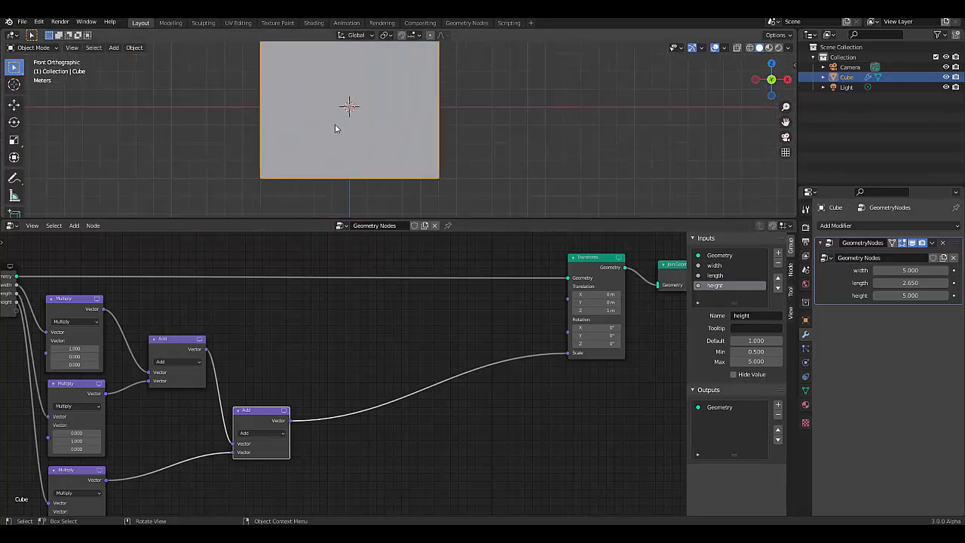
scroll(335, 102, "down", 4)
scroll(347, 106, "up", 4)
scroll(356, 117, "down", 3)
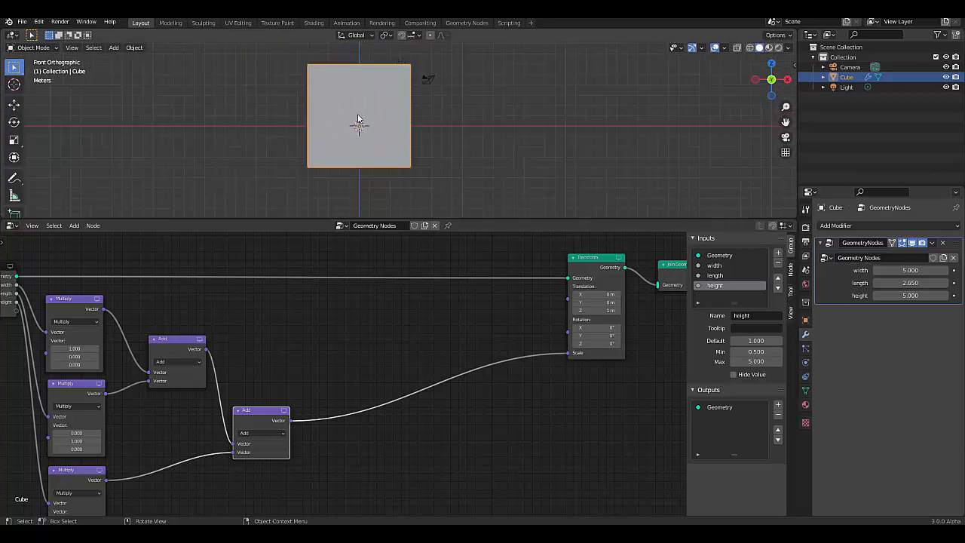
Set the modifier's width back to 1.
left_click(904, 269)
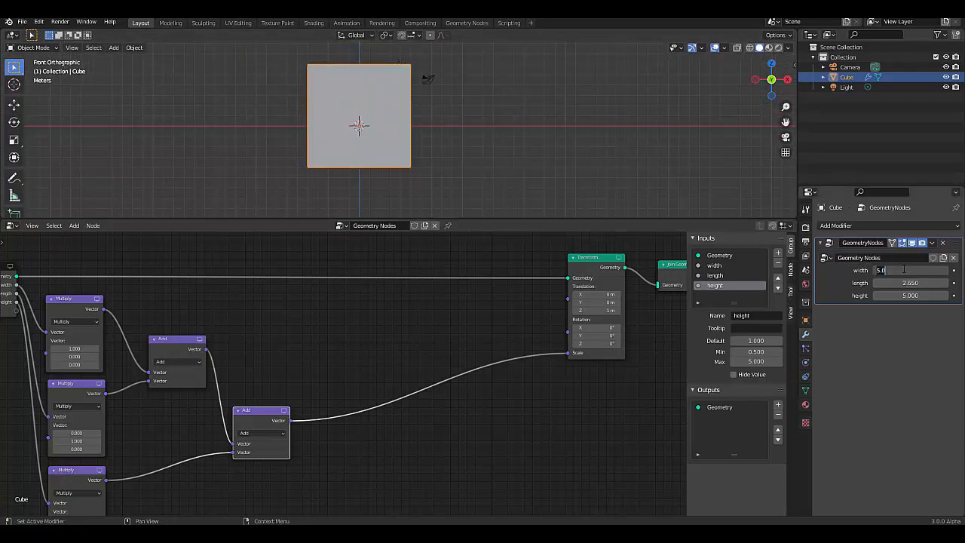
type("1")
key("Return")
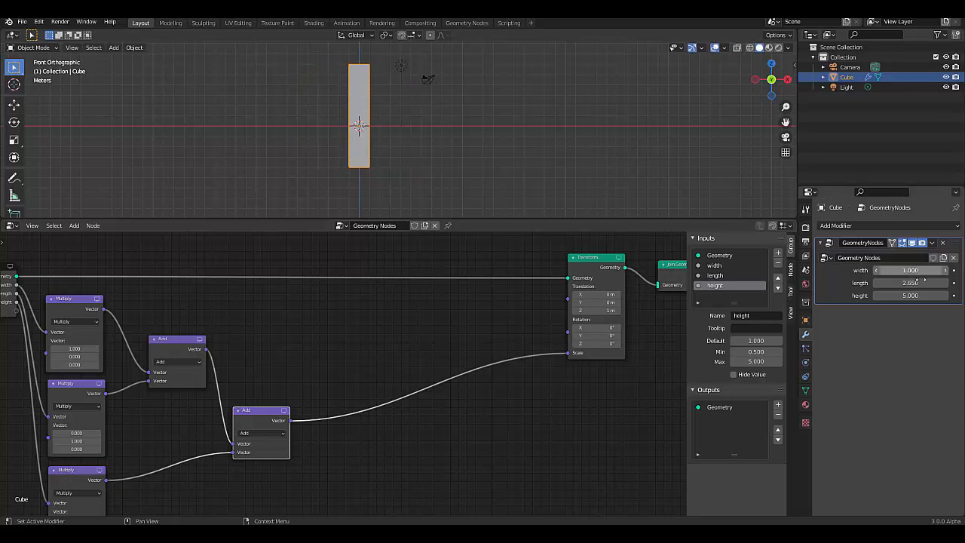
Set the modifier's length and height values back to 1.
left_click(910, 282)
type("1")
key("Return")
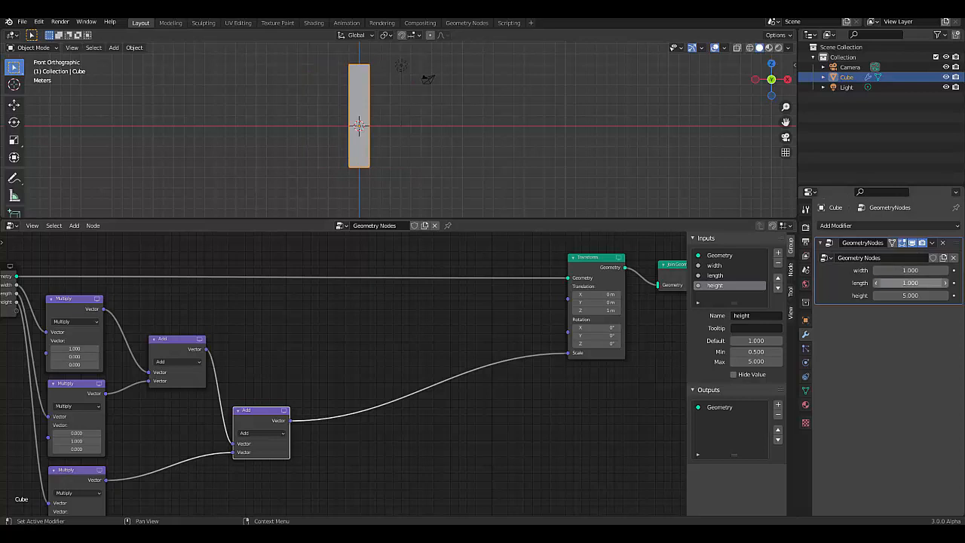
left_click(918, 294)
type("1")
key("Return")
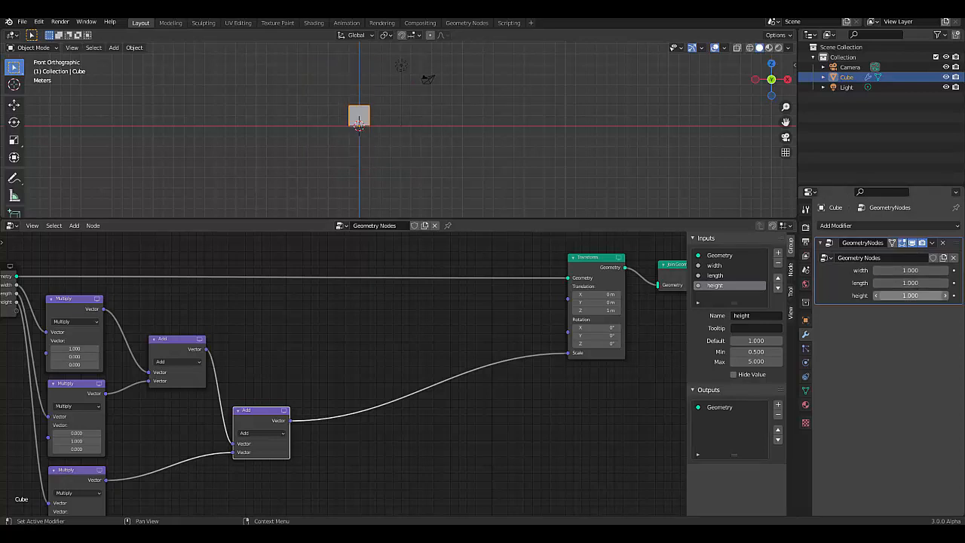
Duplicate the Transform node and insert the copy between the original Transform and the Join Geometry node.
scroll(361, 125, "up", 5)
scroll(387, 131, "up", 4)
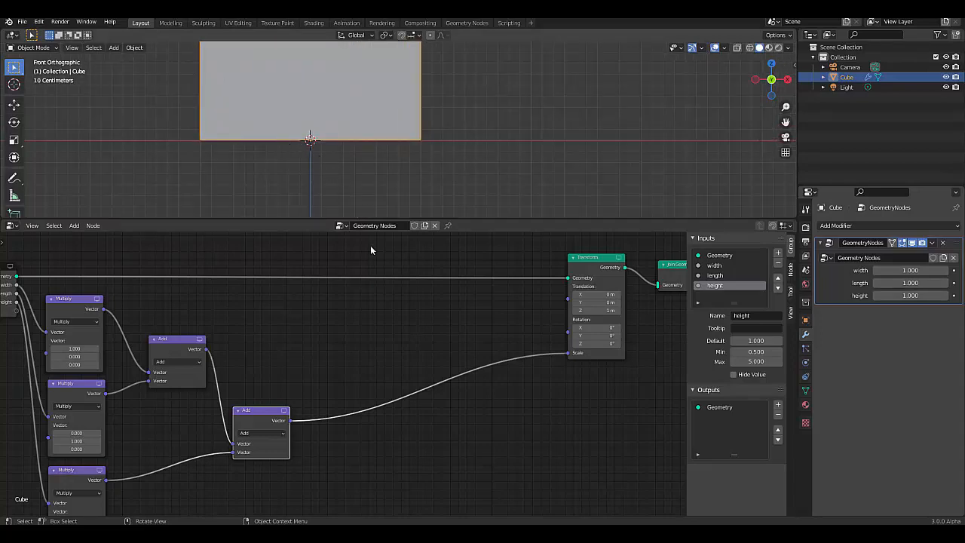
scroll(417, 318, "down", 3)
scroll(484, 290, "up", 4)
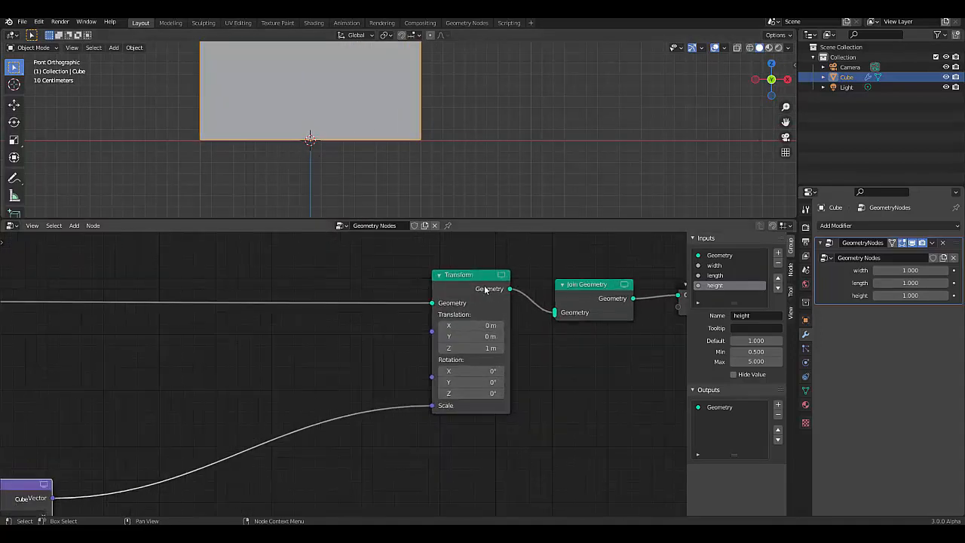
left_click_drag(459, 283, 328, 281)
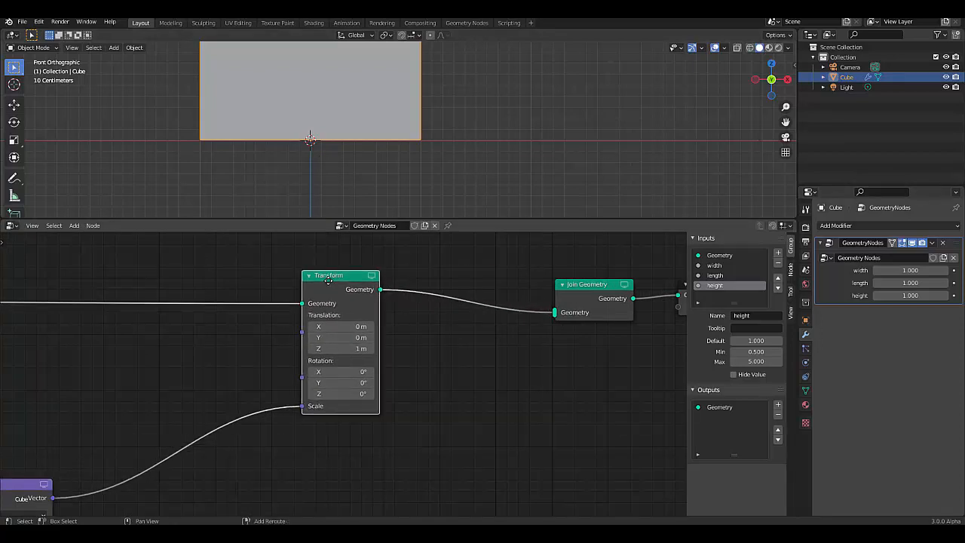
key("shift+d")
left_click(451, 272)
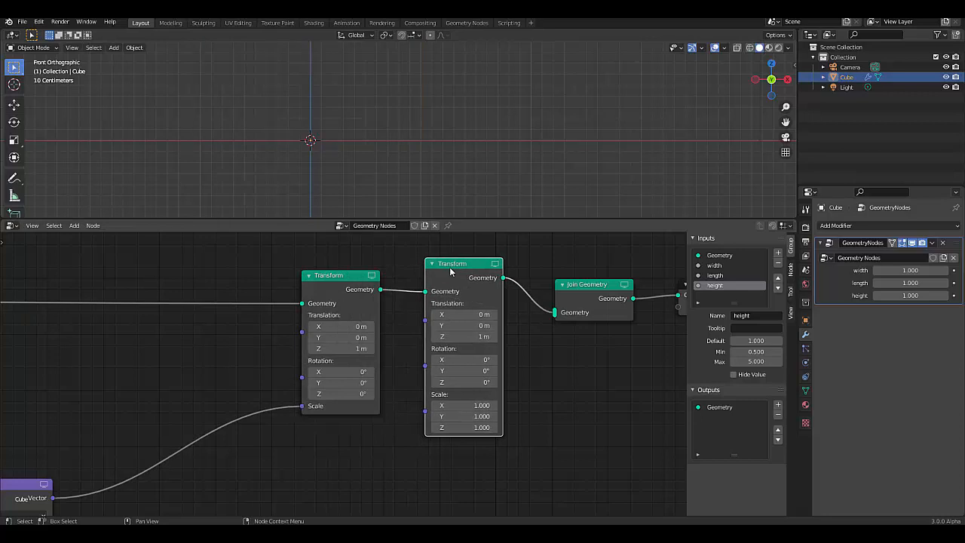
Set the Z translation of the duplicated Transform node to 0 m.
left_click(474, 337)
type("0")
key("Return")
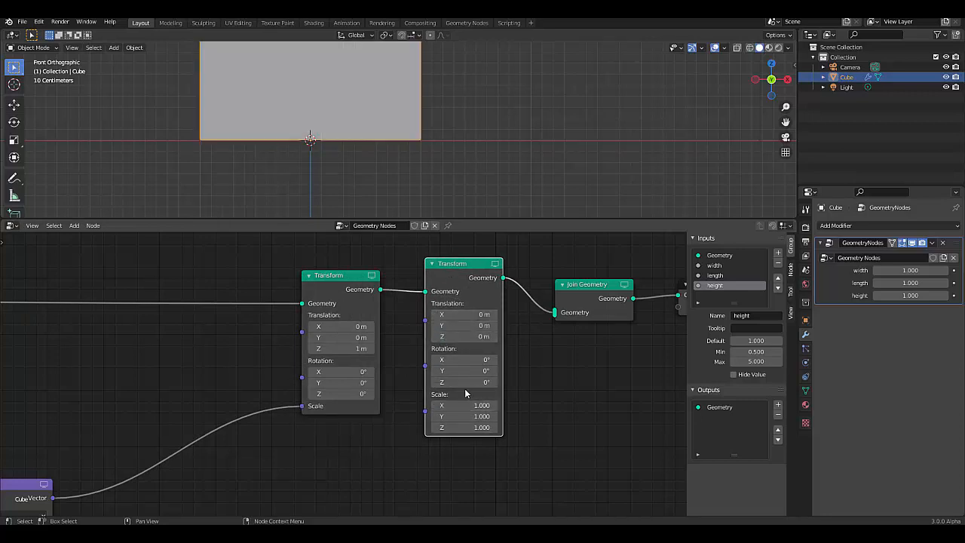
Reroute the Add node's vector link from the first Transform's Scale input to the second Transform's Scale input.
scroll(465, 373, "down", 5)
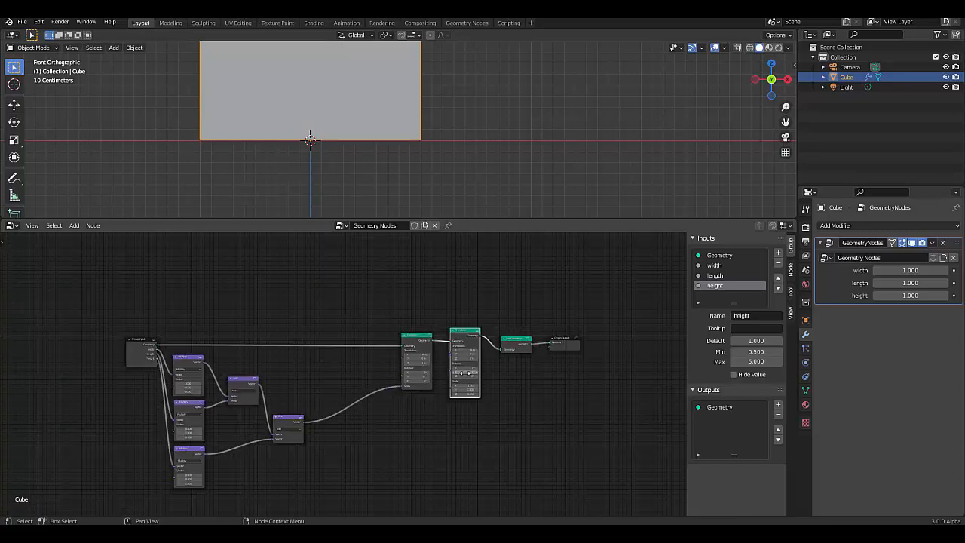
scroll(437, 386, "up", 2)
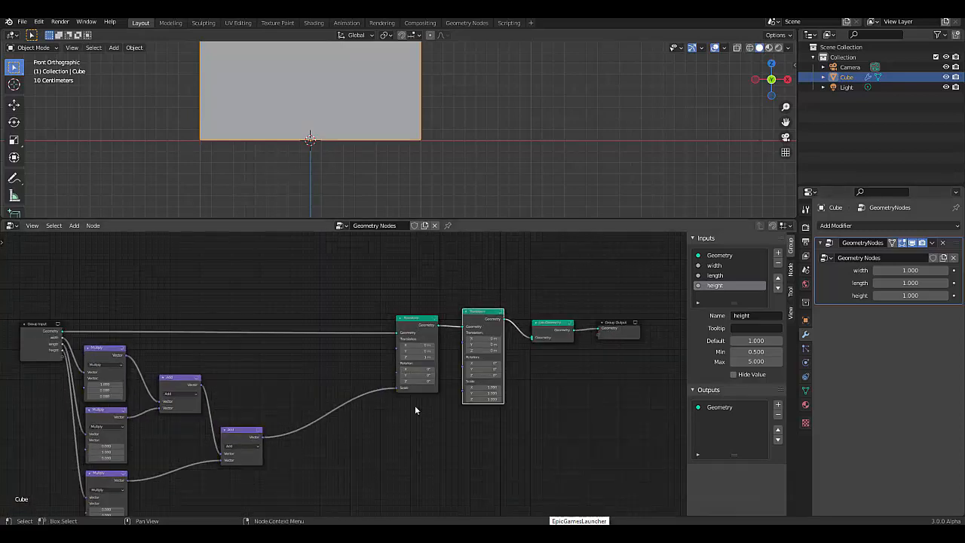
scroll(468, 400, "up", 3)
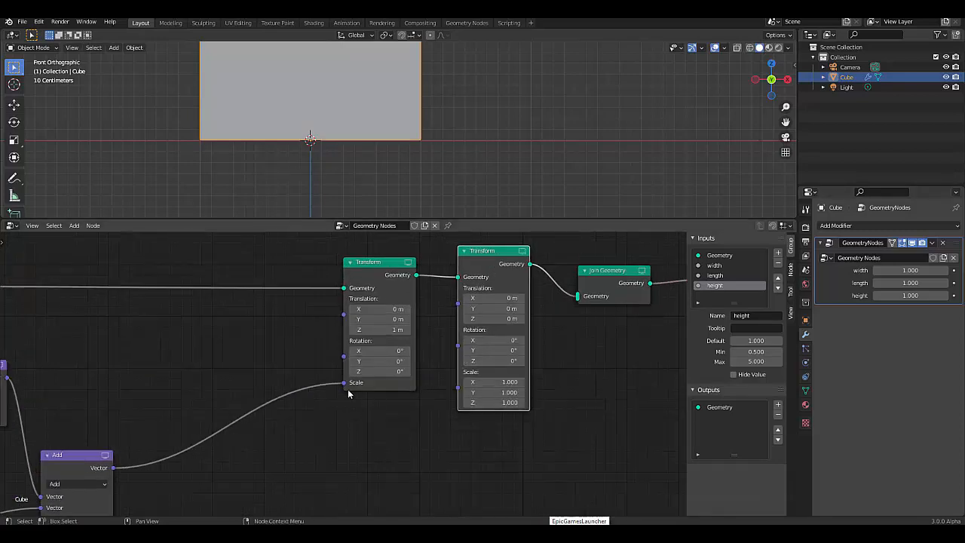
left_click_drag(343, 386, 457, 393)
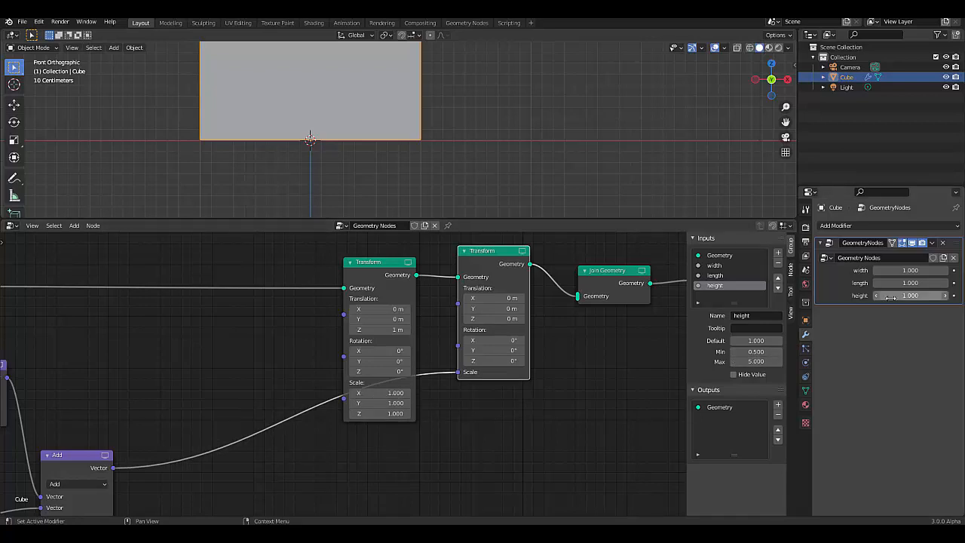
Test the cube's vertical scaling by raising the modifier's height to 2.14 and setting it back to 1.
mouse_move(911, 295)
left_mouse_down()
mouse_move(921, 295)
mouse_move(912, 294)
left_mouse_up()
scroll(361, 50, "down", 10)
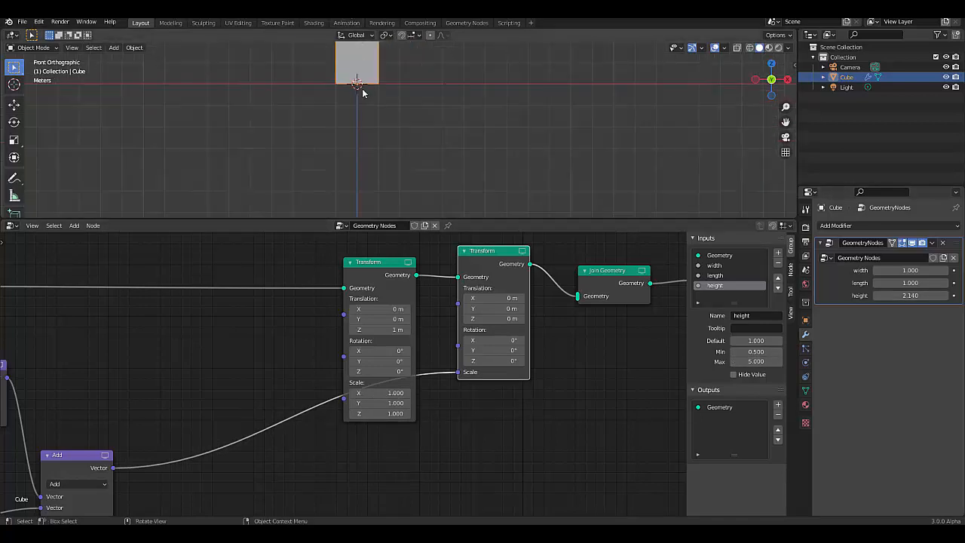
scroll(350, 85, "up", 1)
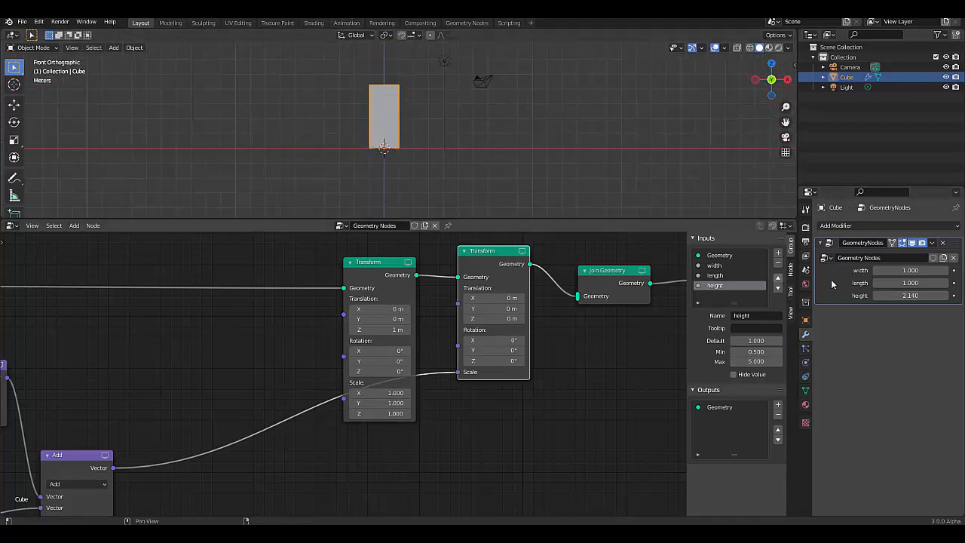
mouse_move(901, 296)
left_mouse_down()
mouse_move(950, 296)
mouse_move(894, 295)
left_mouse_up()
left_click(909, 295)
type("1")
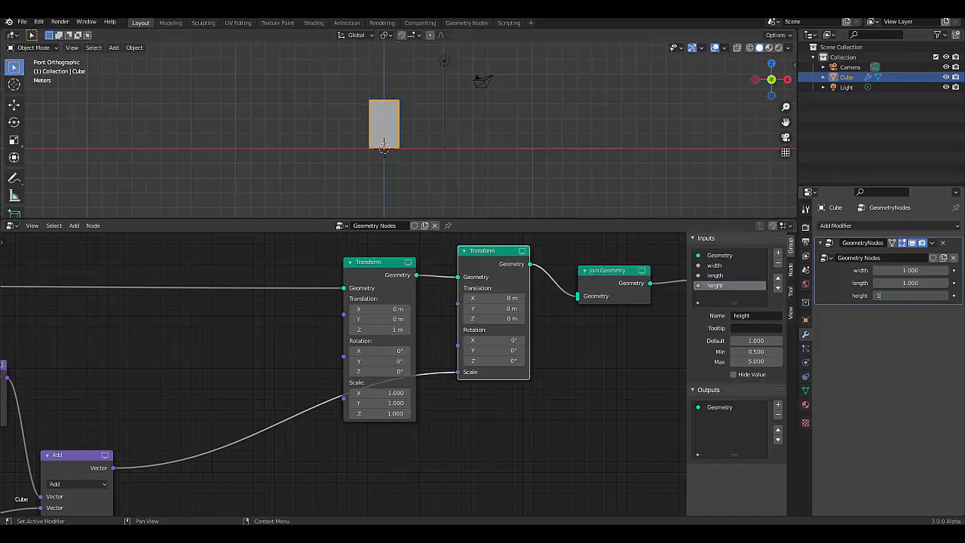
key("Return")
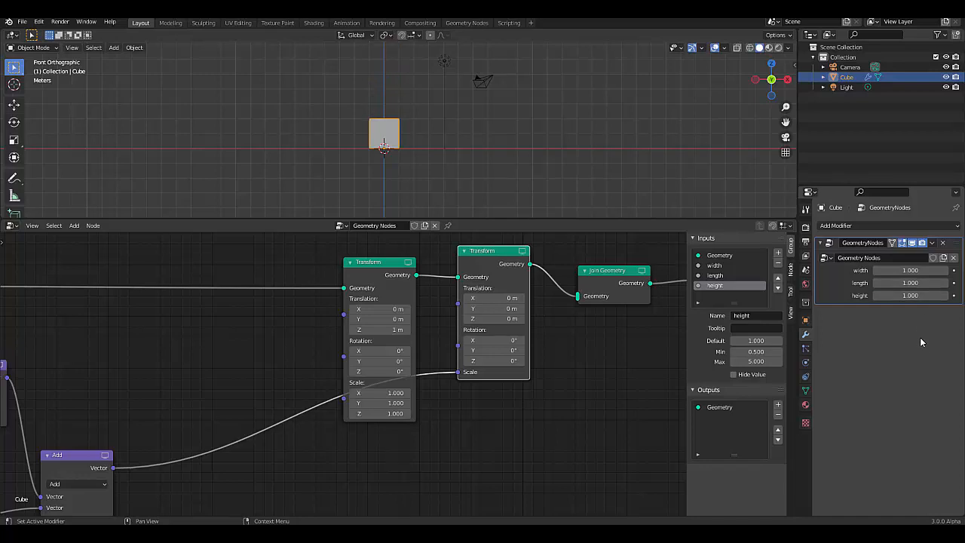
Move the first Transform node closer to the Group Input, placing it above the Add nodes.
scroll(393, 140, "up", 3)
middle_click_drag(393, 141, 404, 113)
scroll(404, 114, "up", 2)
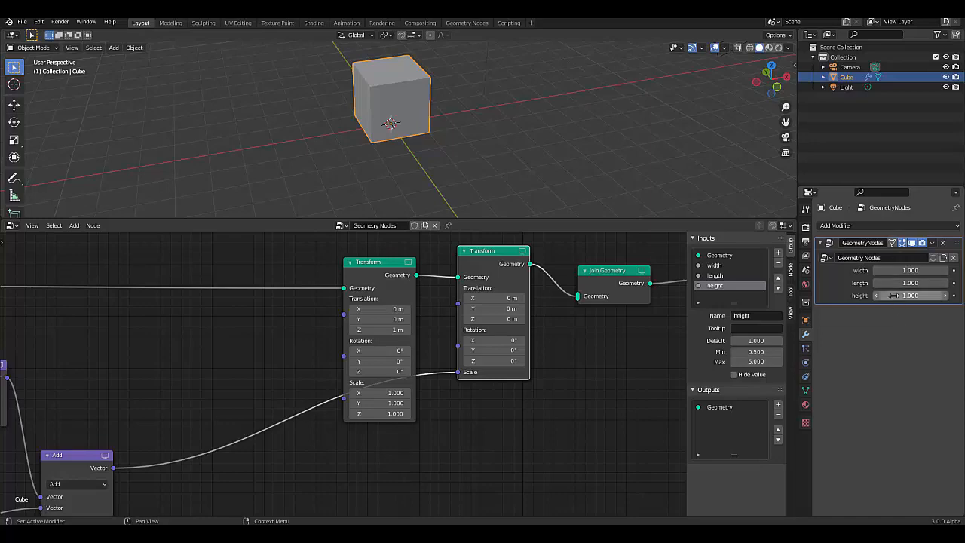
scroll(516, 137, "down", 3)
scroll(445, 133, "up", 3)
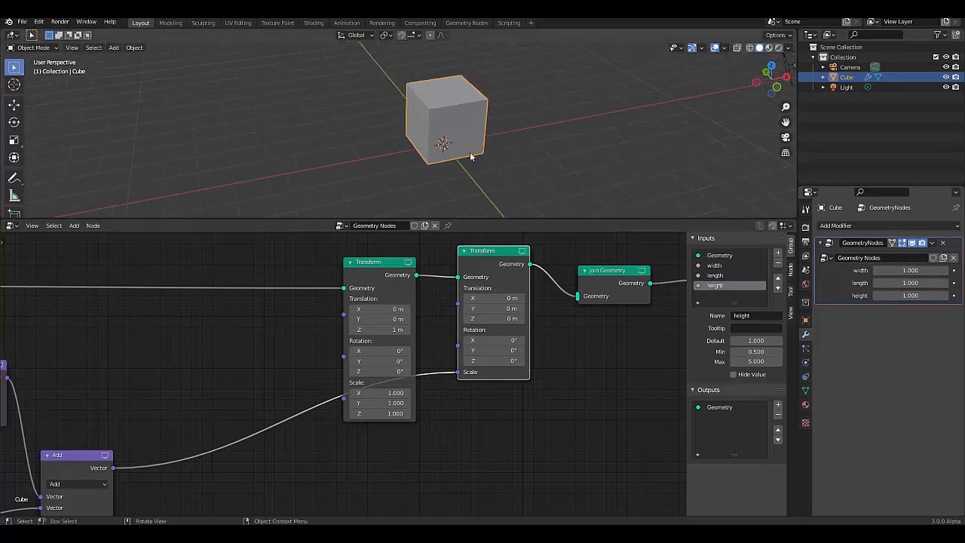
scroll(441, 429, "down", 4)
scroll(301, 401, "down", 3)
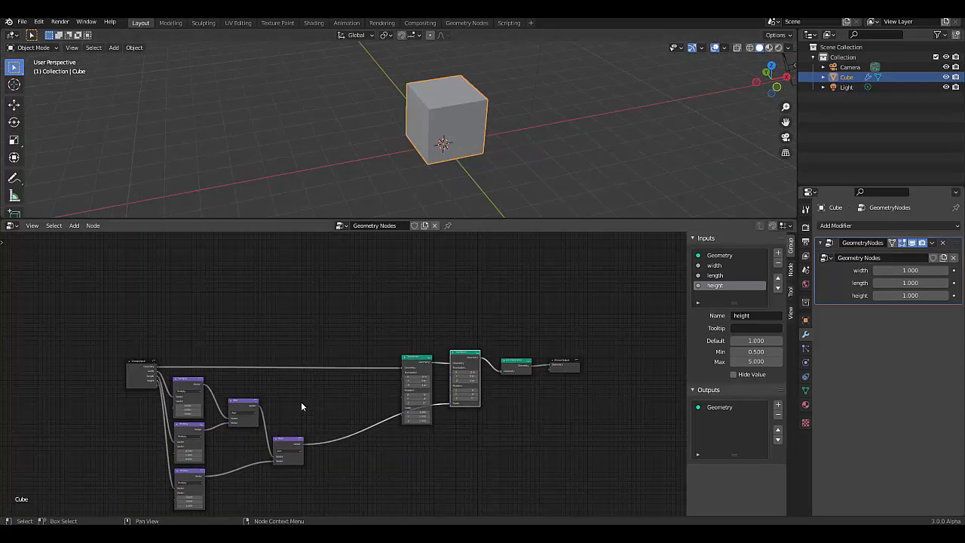
scroll(275, 423, "up", 2)
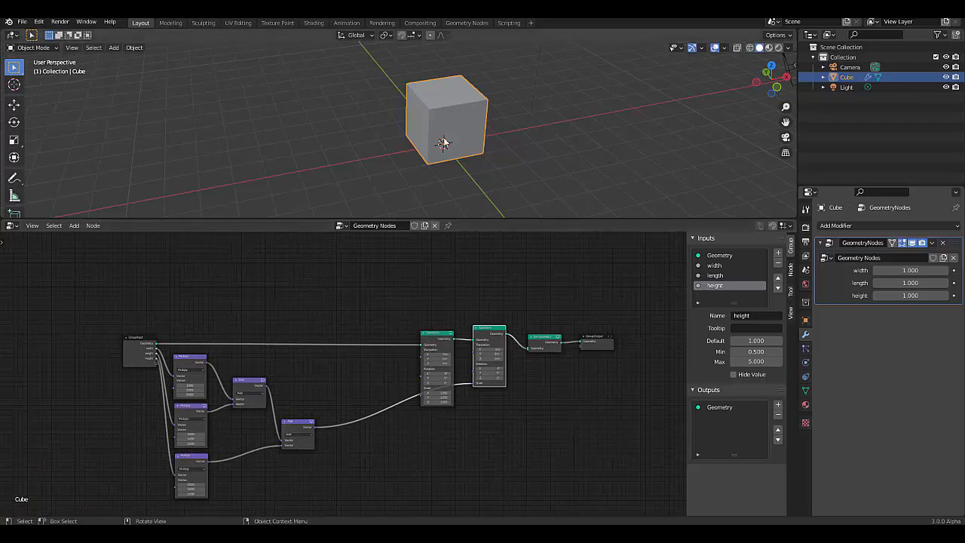
scroll(469, 86, "up", 3)
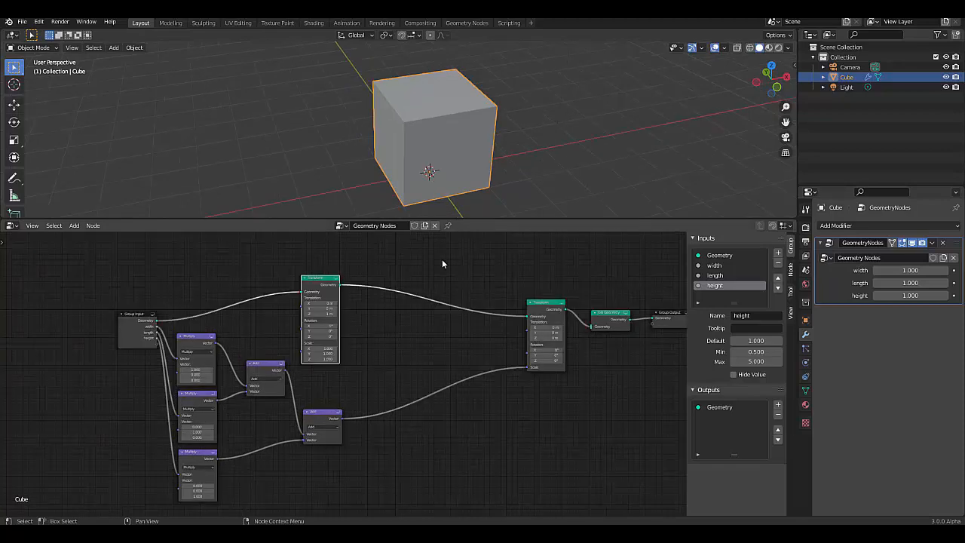
Add a third Transform node above the chain and feed it the first Transform node's geometry.
scroll(447, 417, "down", 2)
scroll(556, 338, "up", 3)
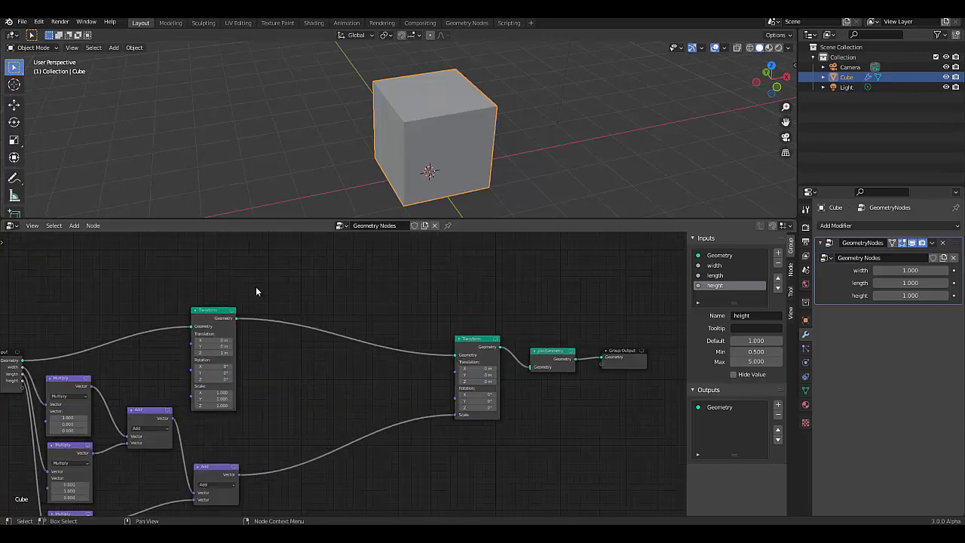
scroll(256, 288, "up", 1)
scroll(327, 377, "down", 3)
scroll(323, 291, "up", 1)
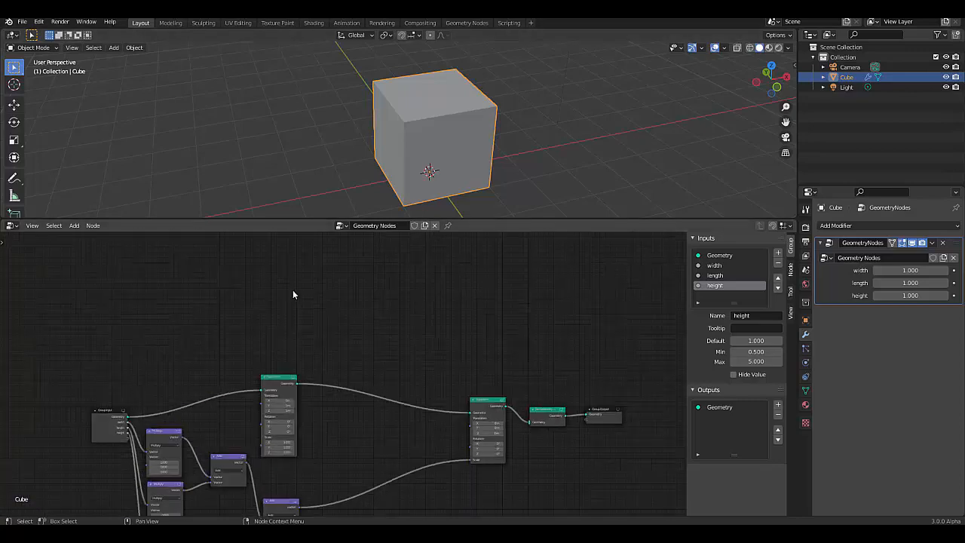
scroll(324, 345, "up", 2)
scroll(434, 164, "down", 4)
scroll(433, 163, "up", 4)
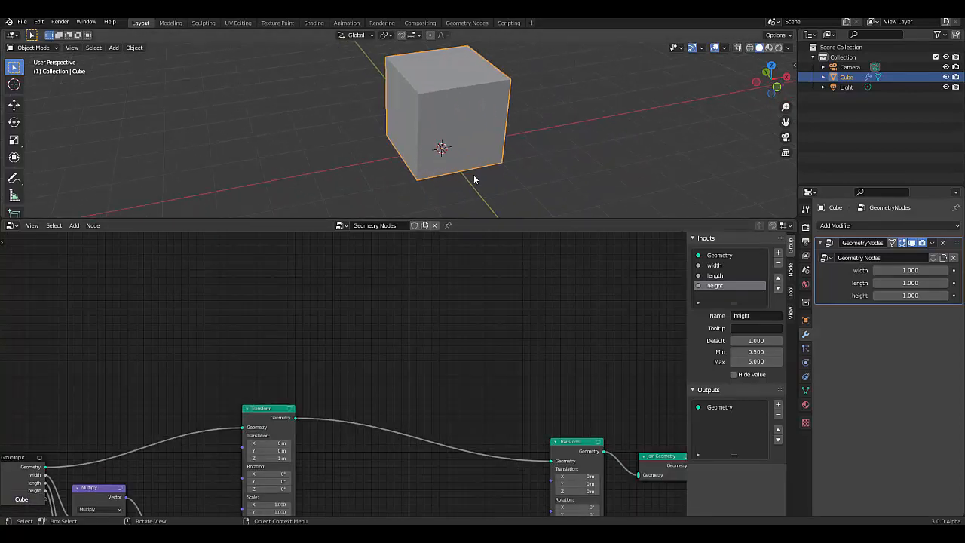
key("shift+a")
mouse_move(346, 378)
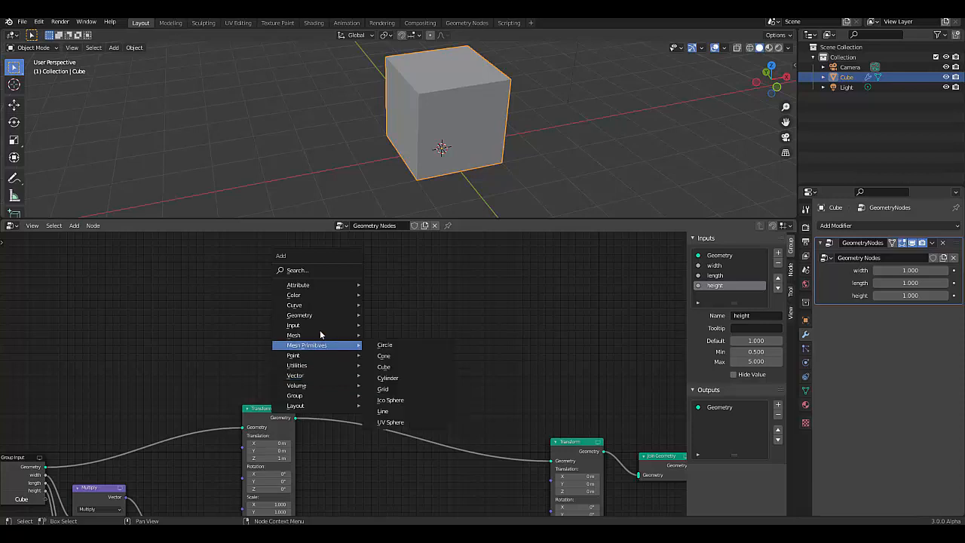
mouse_move(328, 315)
left_click(391, 337)
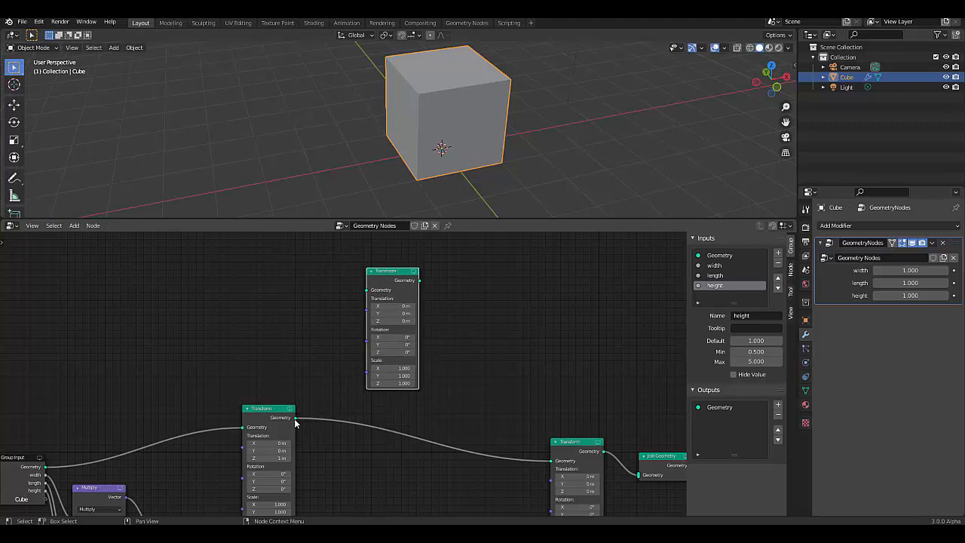
left_click_drag(295, 421, 370, 291)
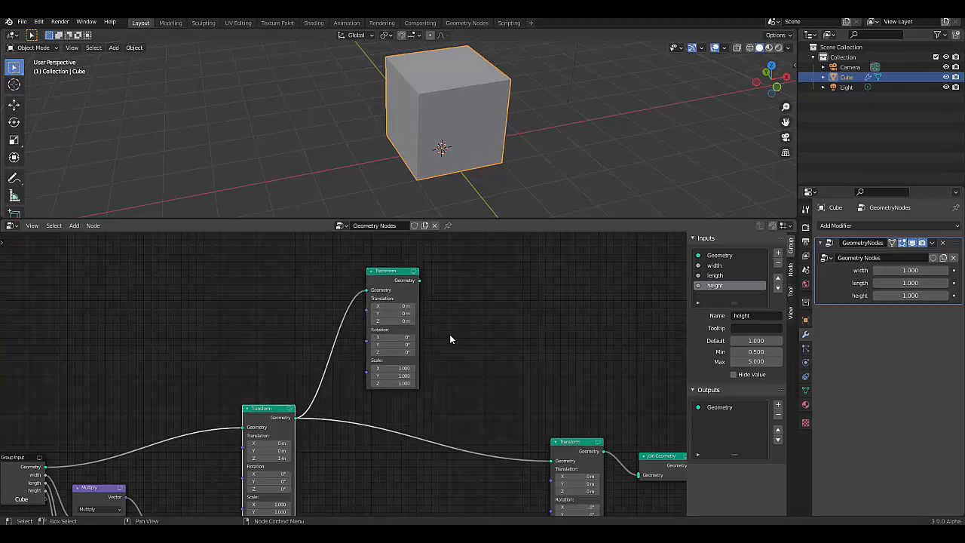
Connect the new Transform node's geometry to the Join Geometry node and move Join Geometry farther from the scaling Transform.
scroll(462, 328, "down", 3)
scroll(463, 306, "up", 4)
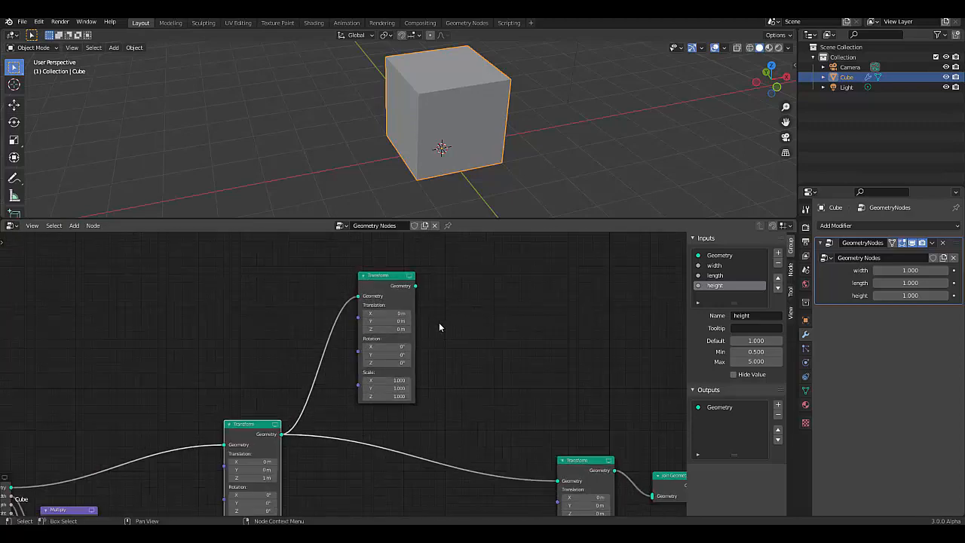
scroll(439, 326, "down", 2)
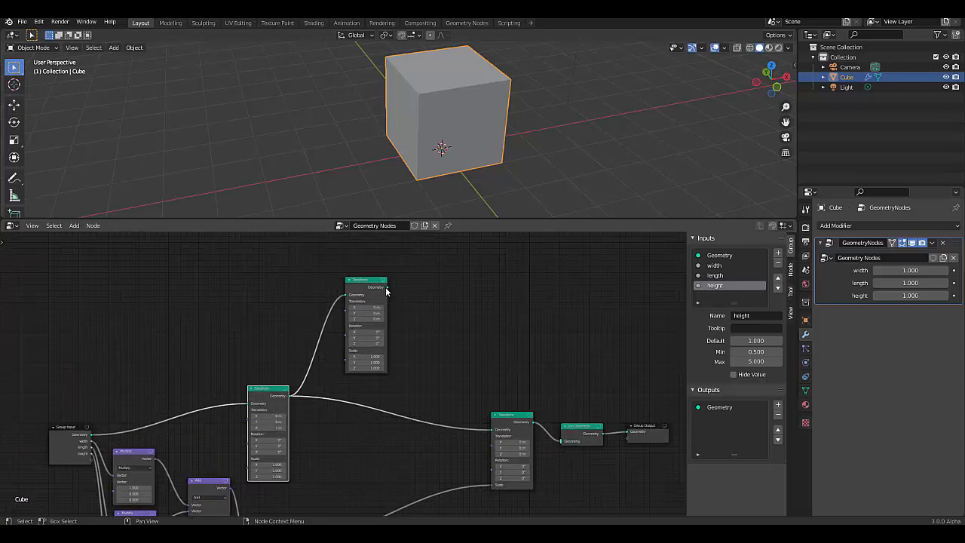
left_click_drag(386, 289, 651, 395)
left_click_drag(575, 430, 640, 403)
Insert a Boolean node set to Difference on the link between the new upper Transform and Join Geometry.
scroll(400, 320, "up", 1)
key("shift+a")
mouse_move(409, 313)
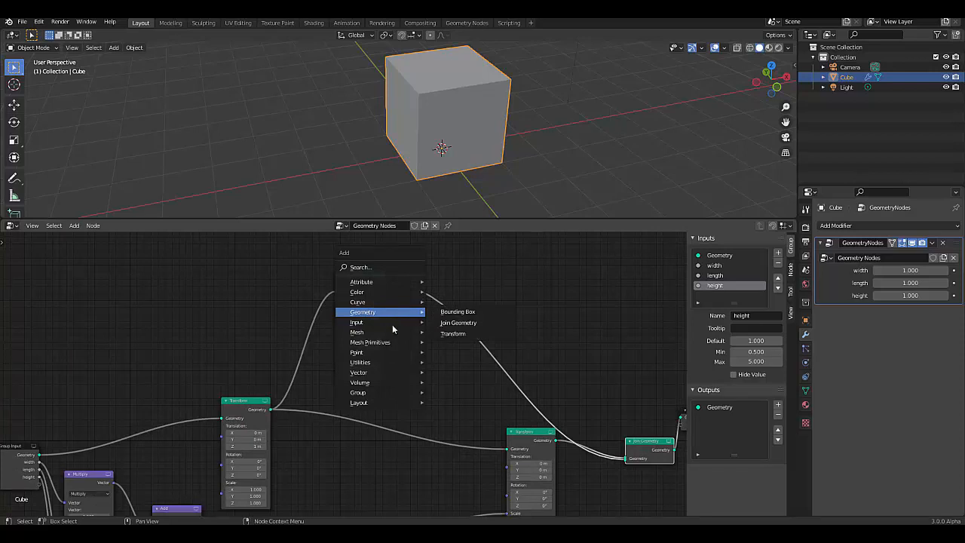
mouse_move(381, 341)
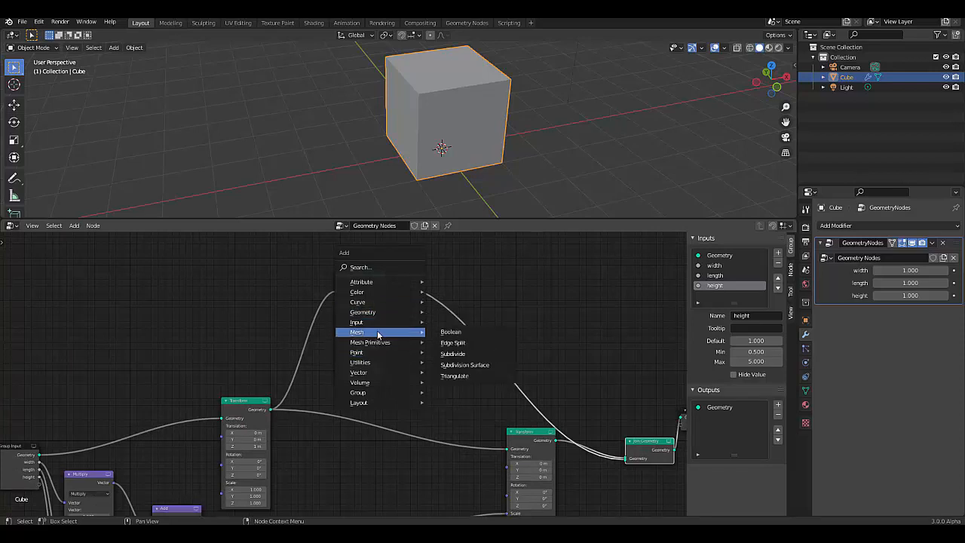
left_click(453, 329)
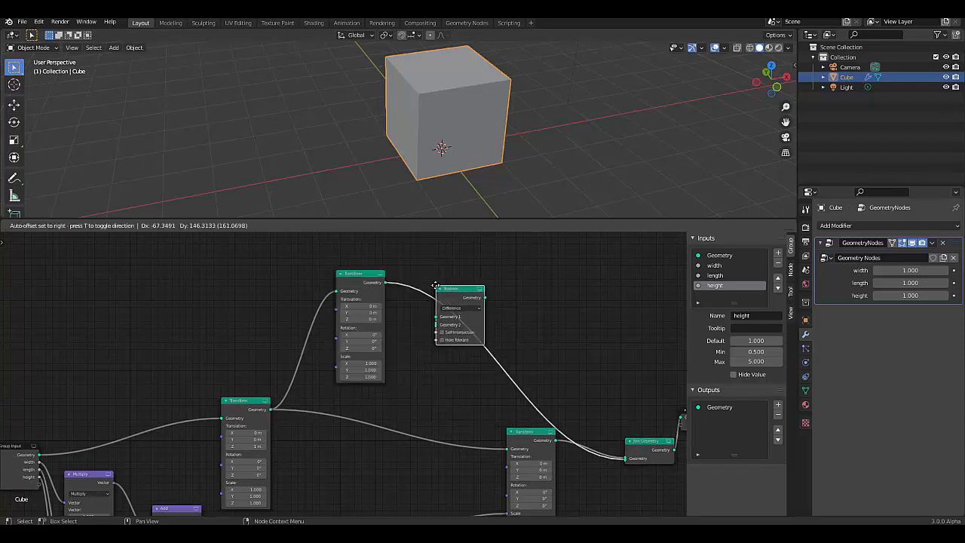
left_click(435, 286)
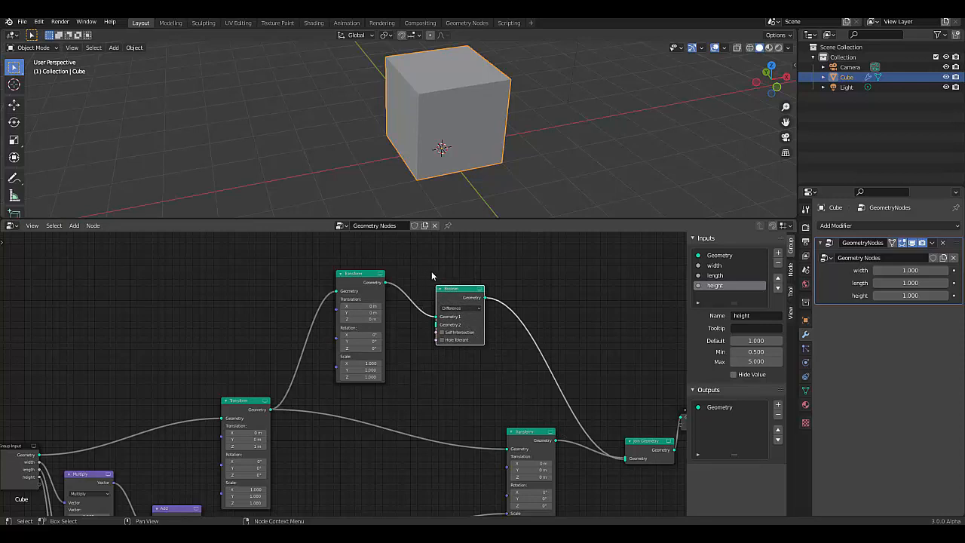
Connect the first Transform node's geometry to the Boolean node's Geometry 2 input.
scroll(431, 275, "up", 3)
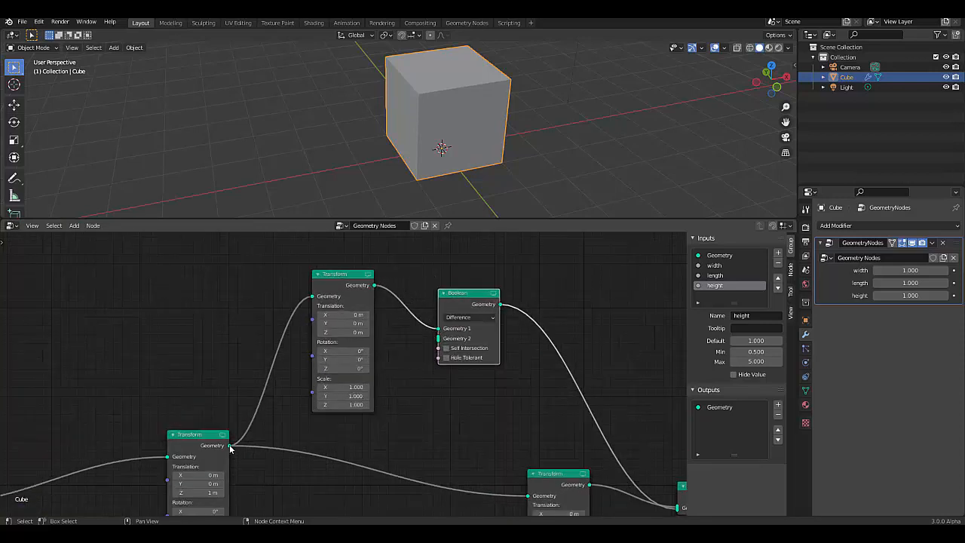
left_click_drag(229, 445, 435, 345)
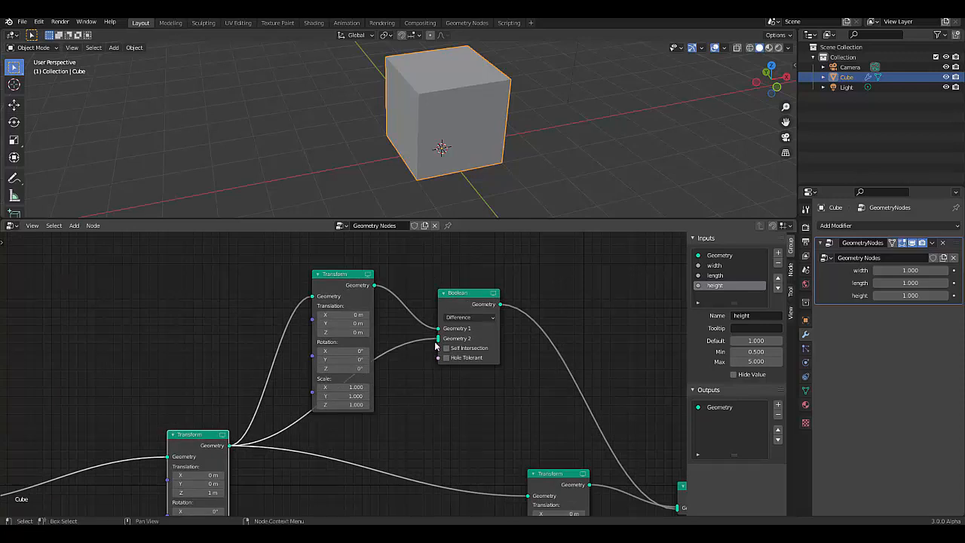
scroll(368, 315, "up", 1)
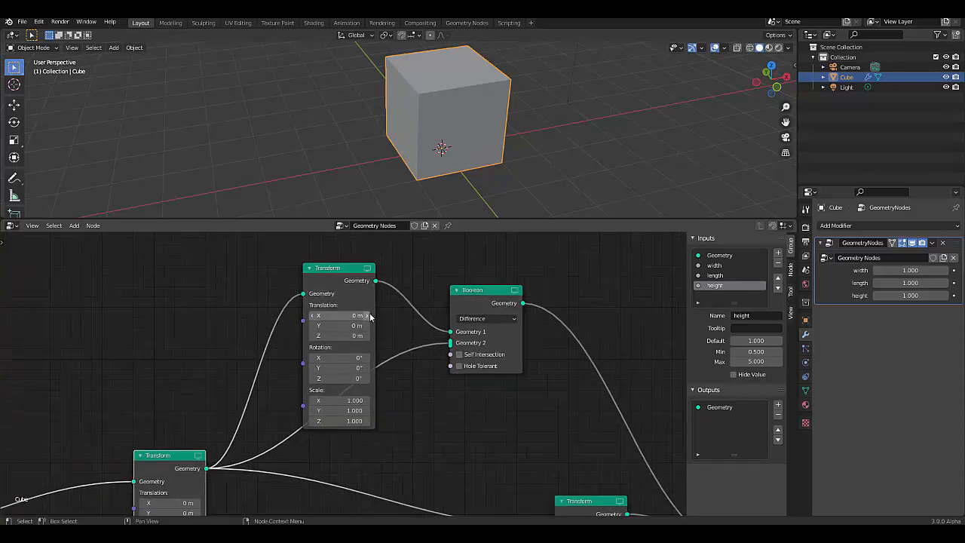
Set the new upper Transform node's X translation to 0.4 m.
left_click(367, 315)
left_click(367, 316)
left_click(367, 315)
left_click(367, 315)
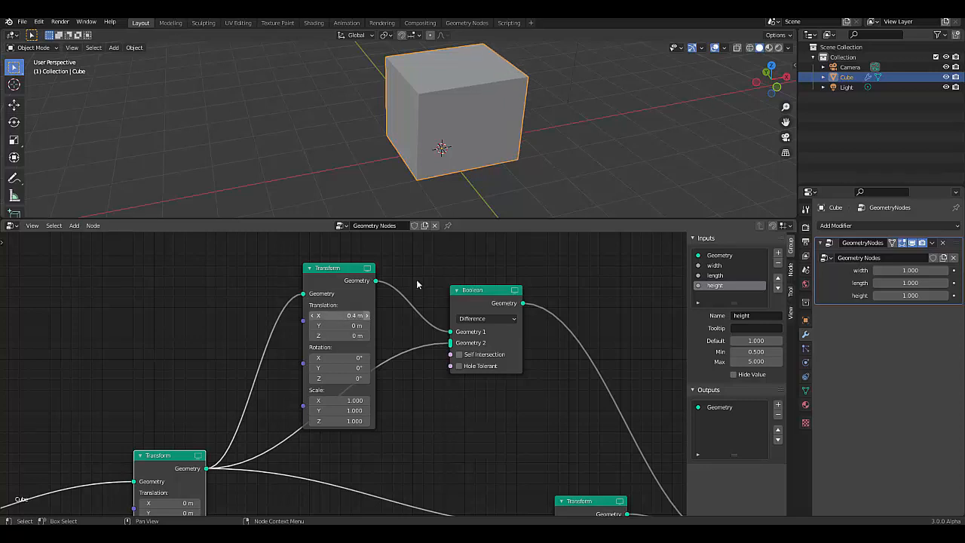
Set the upper Transform node's scale to 0.5 in X, Y and Z.
left_click(359, 399)
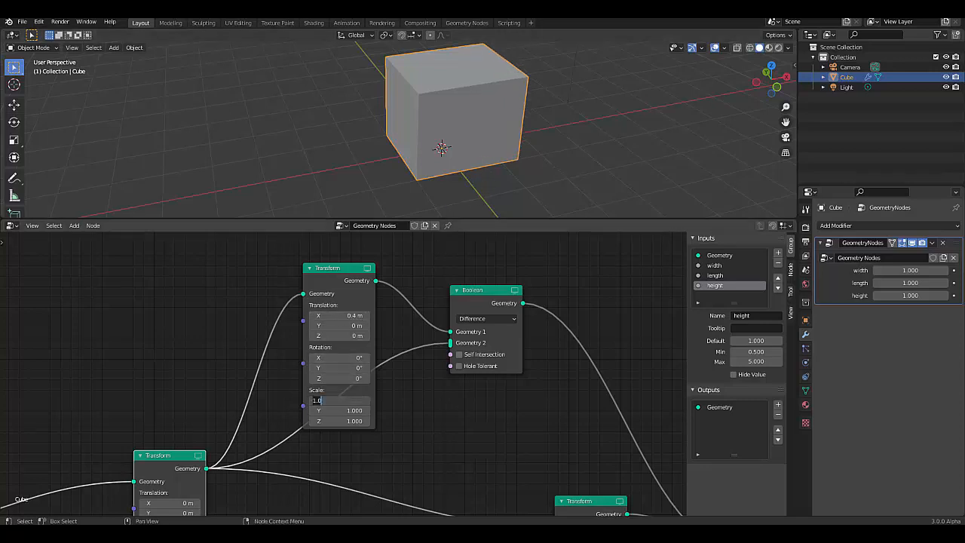
type("0.5")
key("Return")
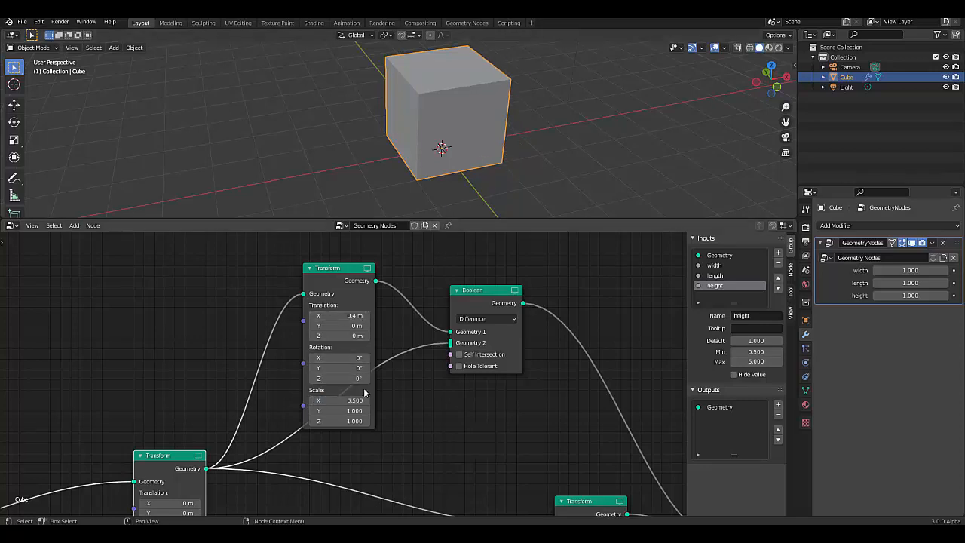
left_click(354, 410)
type("0.5")
key("Return")
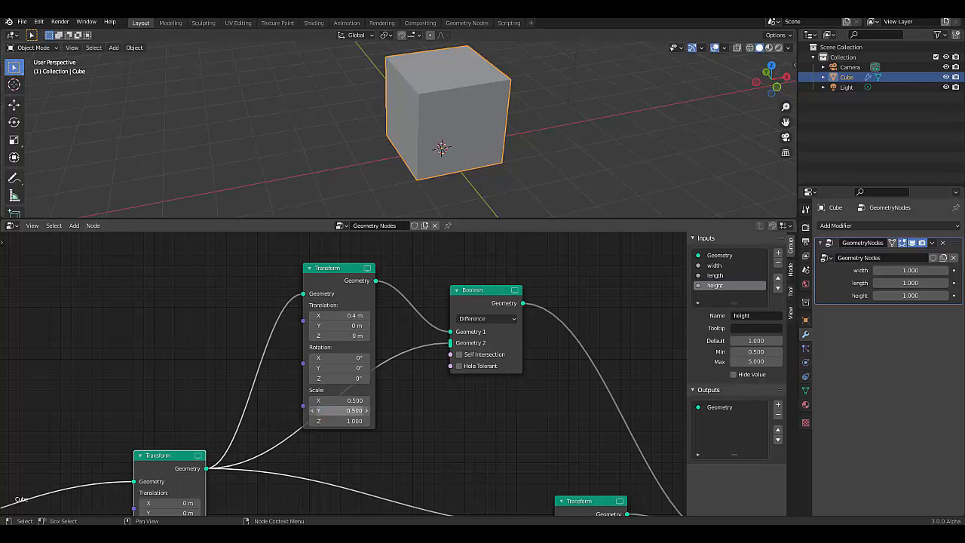
left_click(355, 420)
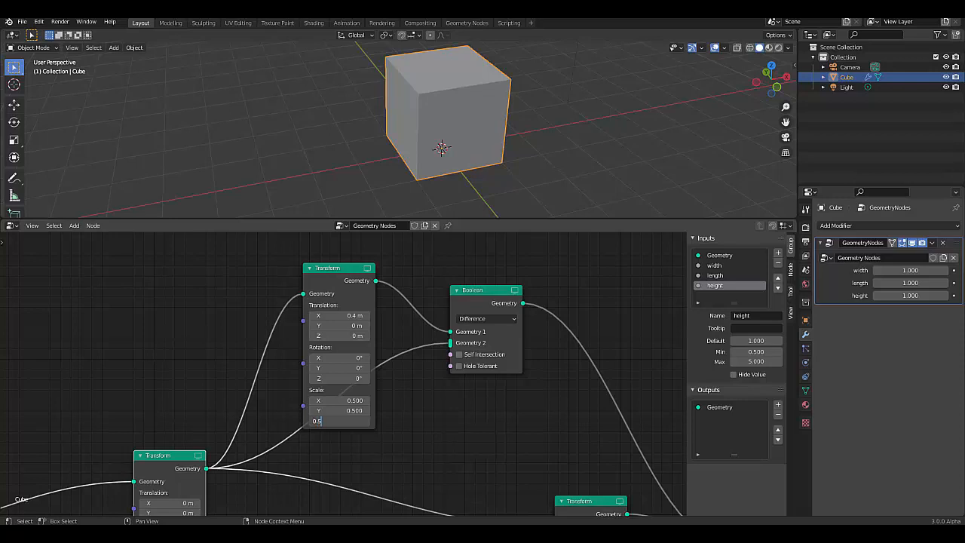
key("Return")
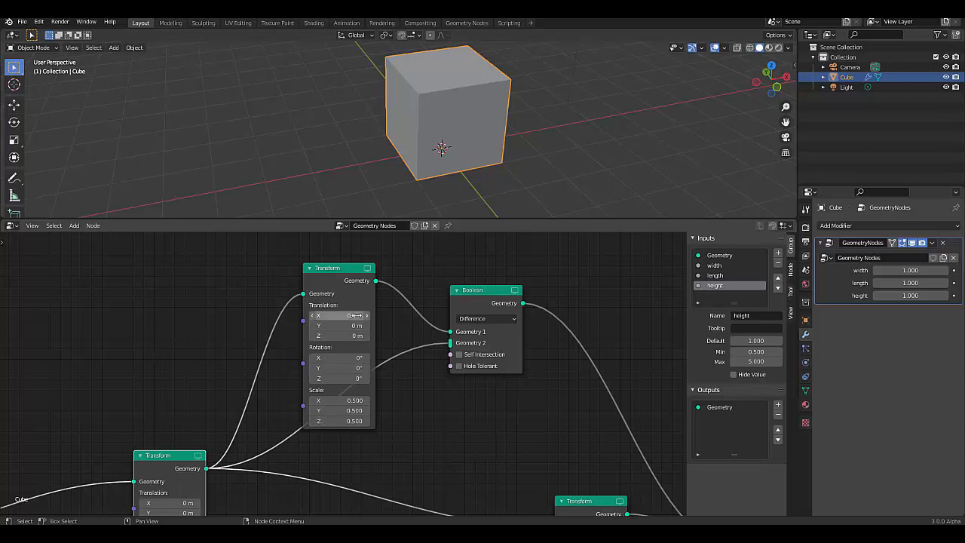
Try a translation of 9 m in X and 0.3 m in Y on the upper Transform node.
type("9")
key("Return")
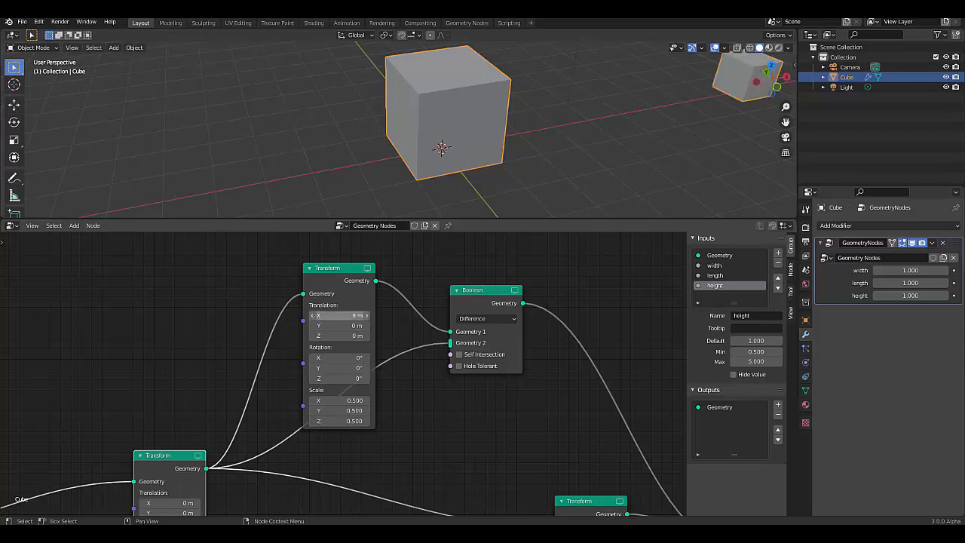
left_click(367, 326)
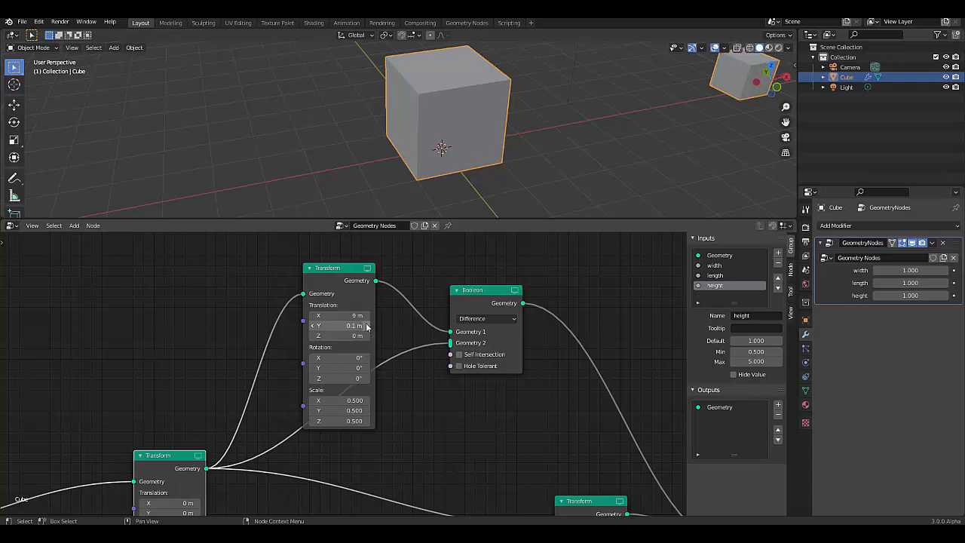
left_click(367, 326)
left_click(368, 326)
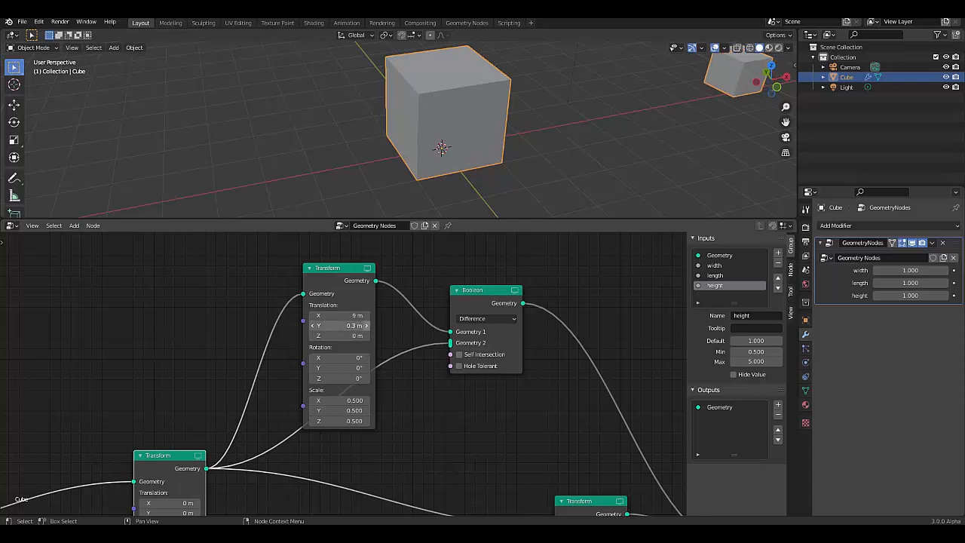
Return the upper Transform node's X translation to 0 m and try an X scale of -0.4.
left_click_drag(345, 315, 349, 315)
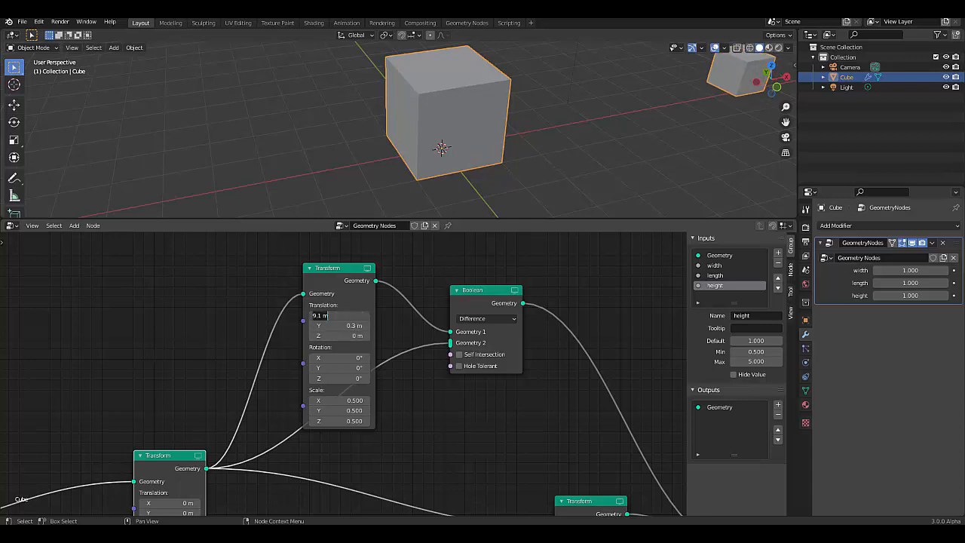
key("Return")
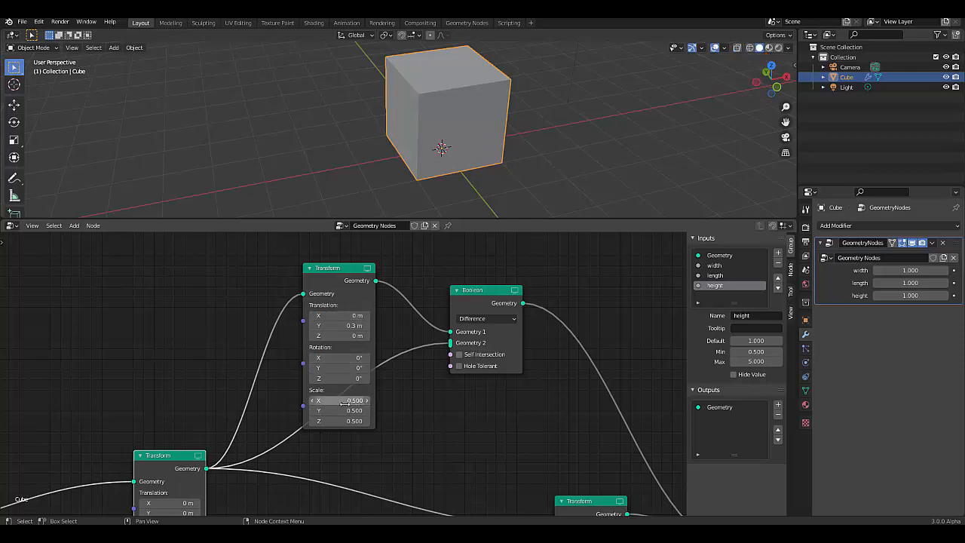
left_click(313, 400)
left_click(312, 400)
scroll(439, 176, "down", 2)
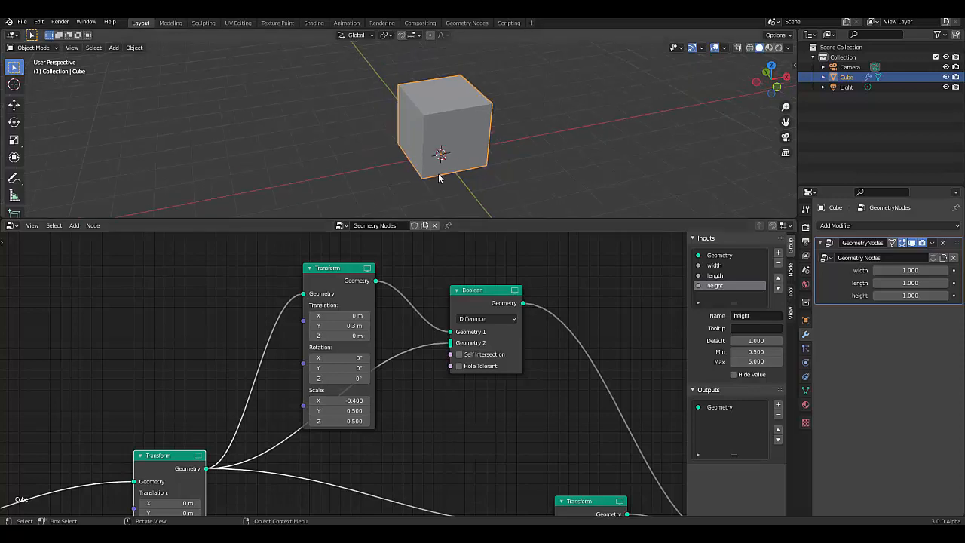
middle_click_drag(440, 176, 482, 175)
scroll(477, 136, "down", 5)
scroll(471, 134, "up", 4)
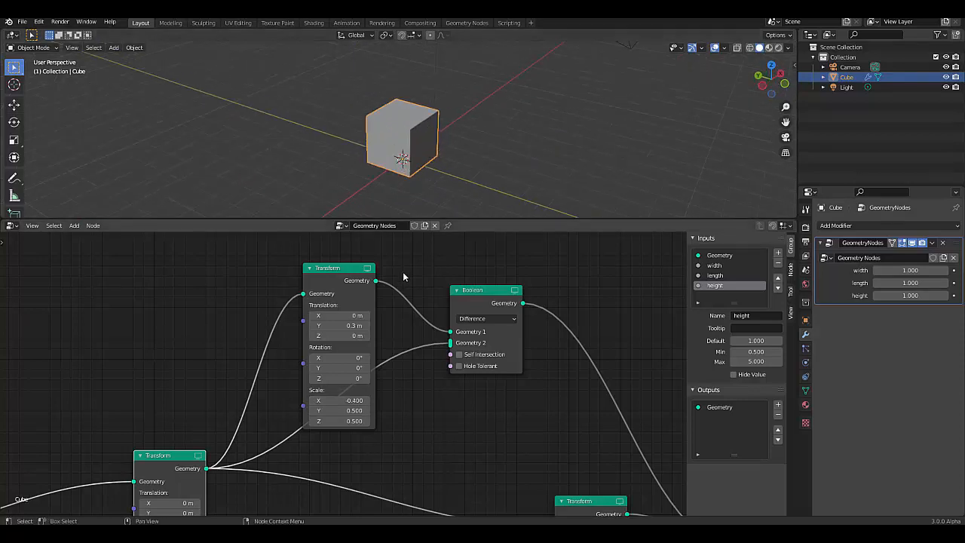
Reset the upper Transform node's Y translation to 0 m and its X scale to 0.5.
double_click(340, 325)
type("0")
key("Return")
double_click(339, 399)
type("0.5")
key("Return")
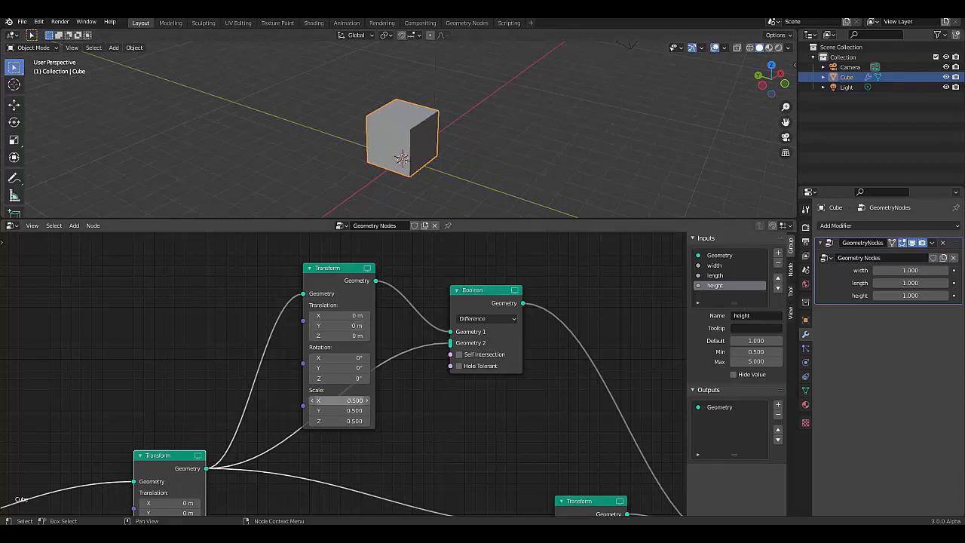
Set the upper Transform node's Y translation to -1 m so the small copy sits against the cube's side.
mouse_move(344, 325)
left_mouse_down()
mouse_move(377, 326)
mouse_move(317, 325)
mouse_move(325, 325)
left_mouse_up()
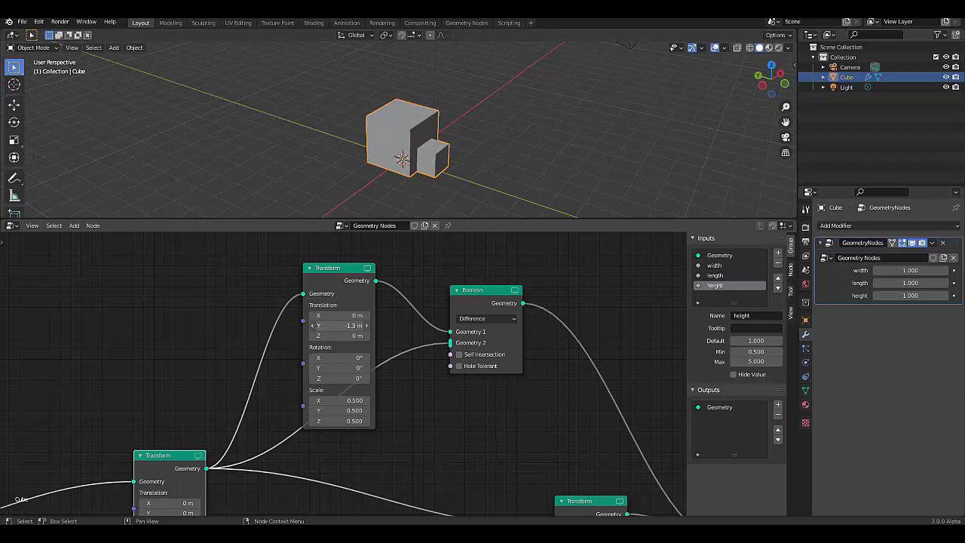
scroll(407, 155, "up", 6)
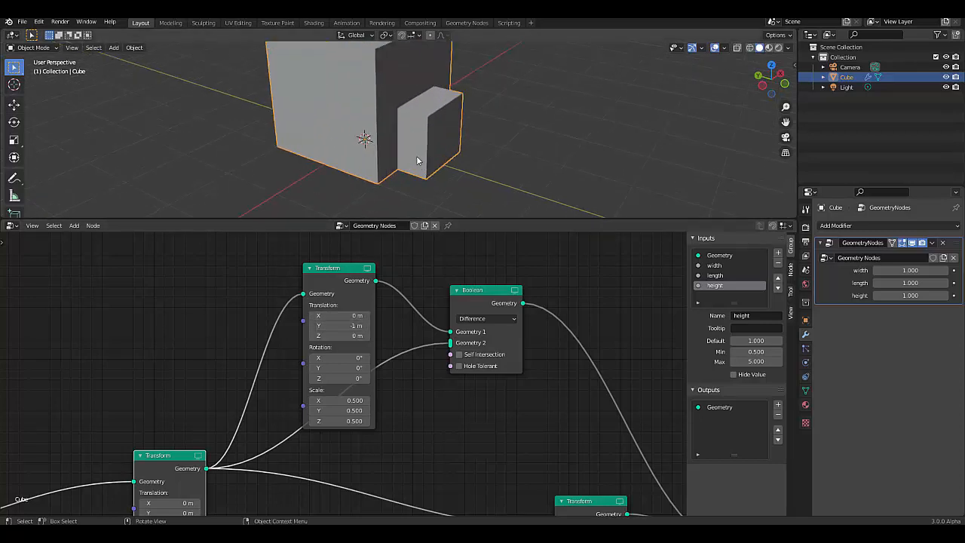
scroll(434, 175, "down", 5)
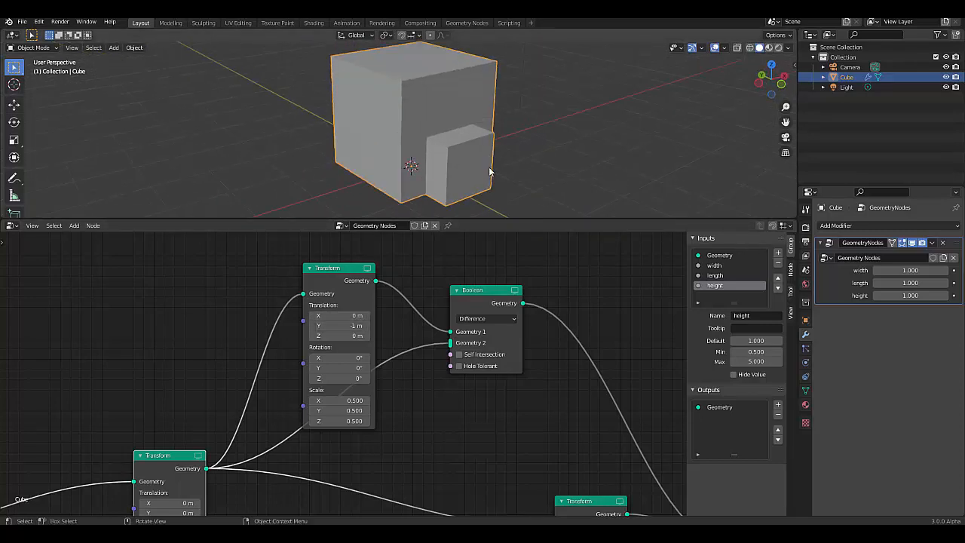
Duplicate the upper Transform and Boolean nodes together and place the copies above the originals.
scroll(355, 315, "down", 2)
scroll(355, 316, "down", 3)
scroll(363, 317, "up", 2)
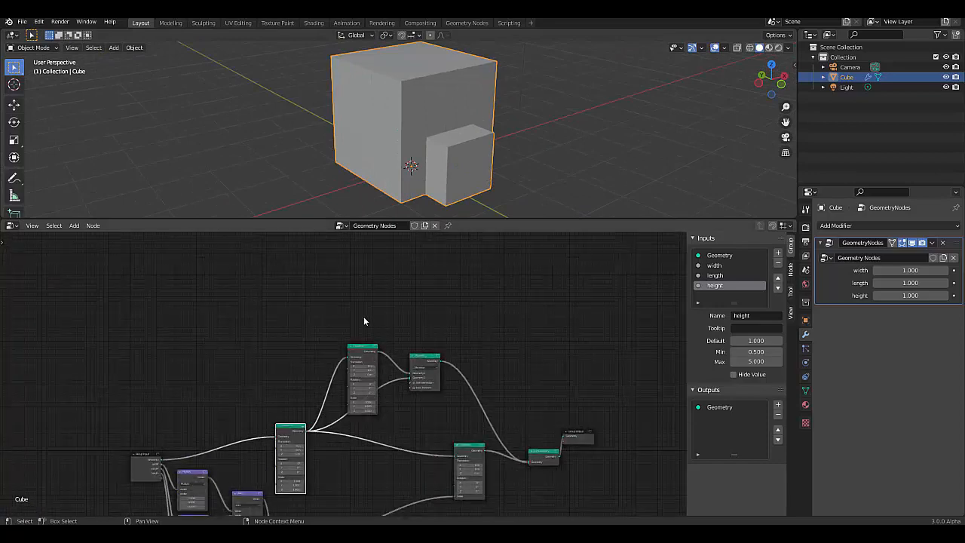
left_click_drag(350, 320, 434, 361)
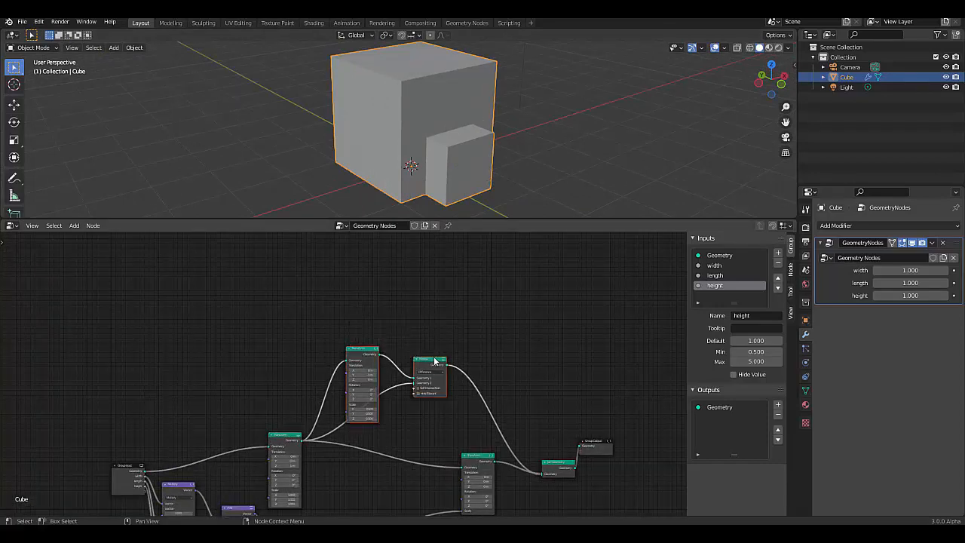
key("shift+d")
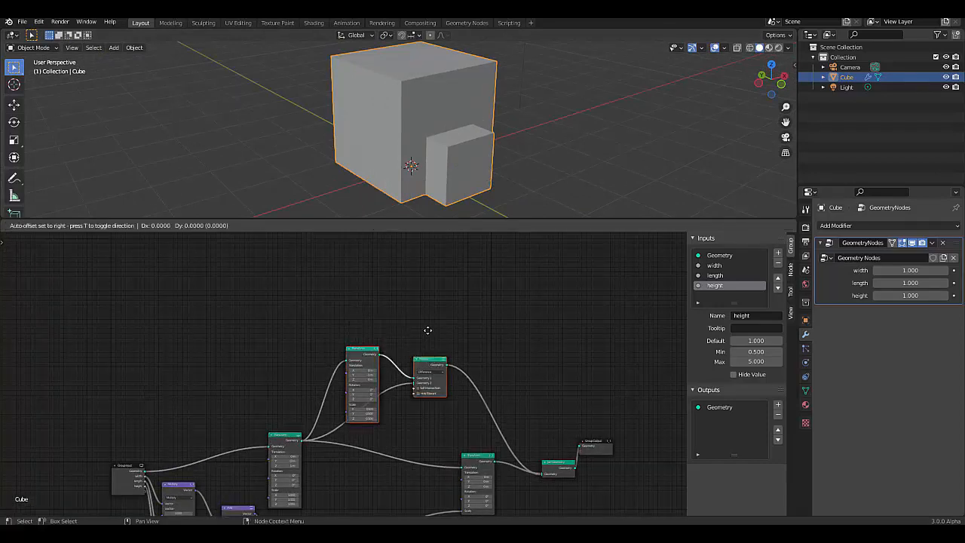
left_click(430, 264)
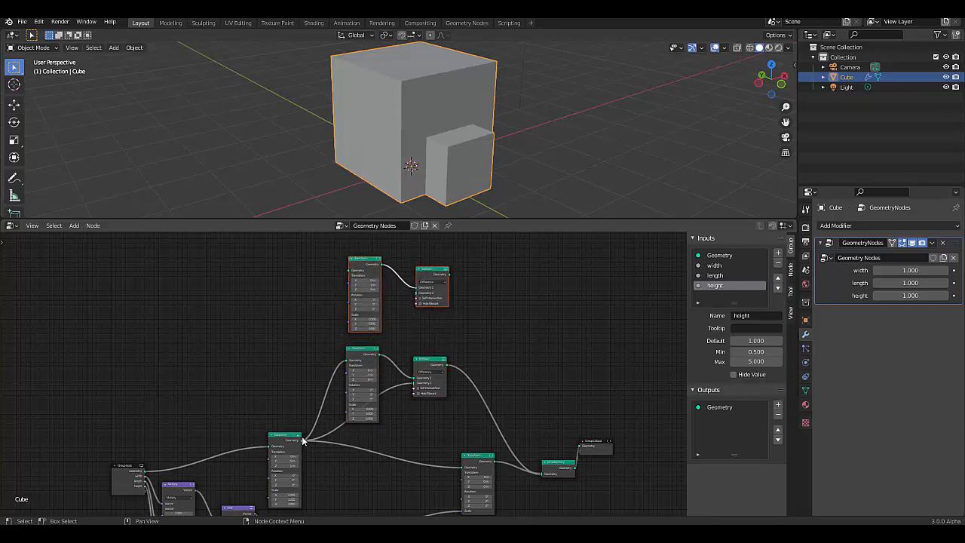
Feed the first Transform's geometry into the duplicated Transform and the duplicated Boolean's Geometry 2, and link that Boolean to Join Geometry.
left_click_drag(301, 439, 349, 270)
left_click_drag(302, 441, 476, 339)
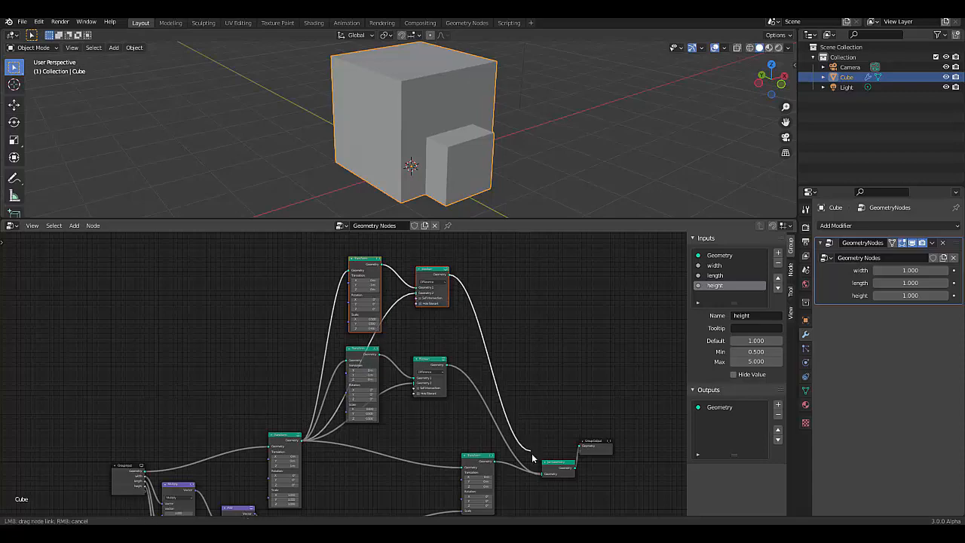
left_click_drag(531, 453, 538, 466)
Set the duplicated Transform node's scale to 0.2 in X, Y and Z.
scroll(361, 321, "up", 7)
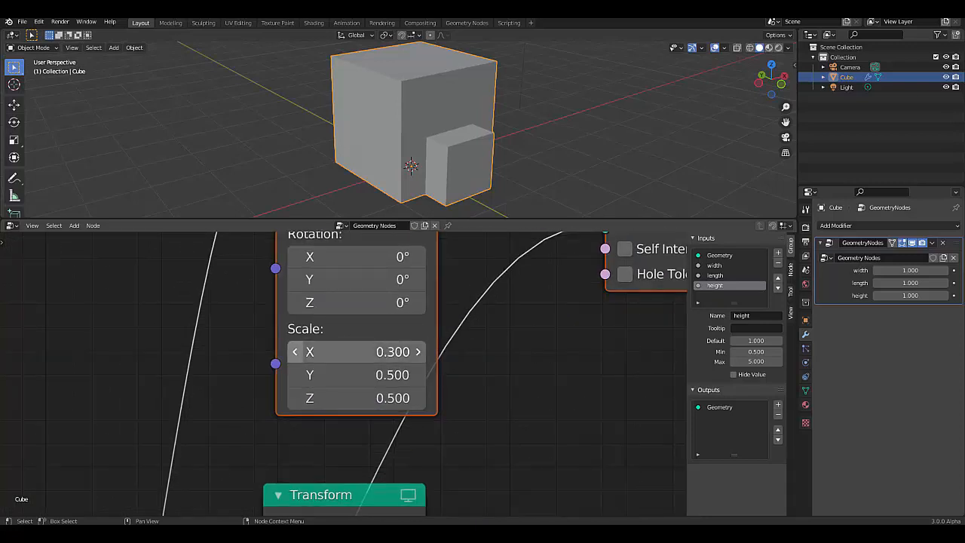
left_click(295, 352)
left_click(295, 376)
left_click(295, 375)
left_click(295, 375)
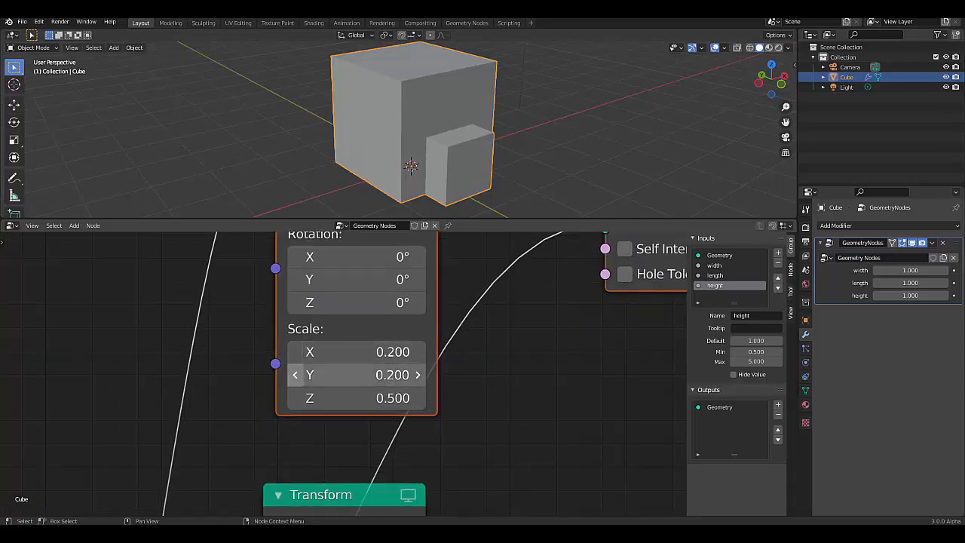
left_click(295, 398)
left_click(294, 398)
left_click(294, 398)
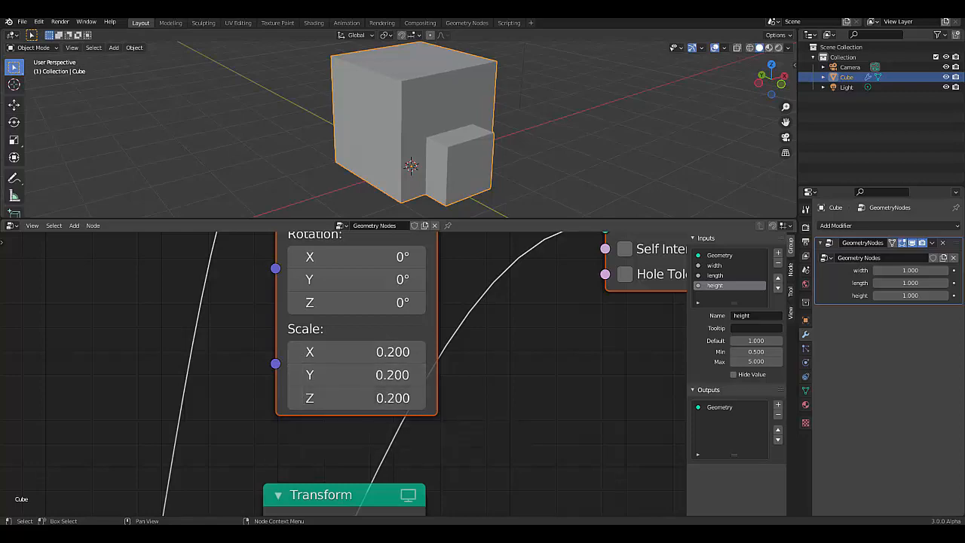
Set the duplicated Transform node's Y translation to -1.4 m.
scroll(299, 397, "down", 2)
scroll(332, 340, "down", 1)
scroll(326, 270, "up", 2)
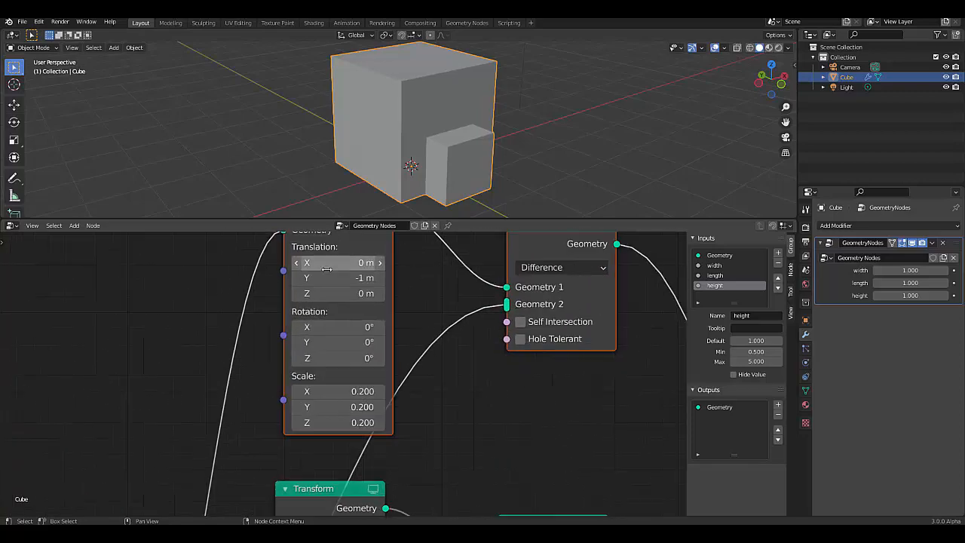
left_click(296, 278)
left_click(297, 278)
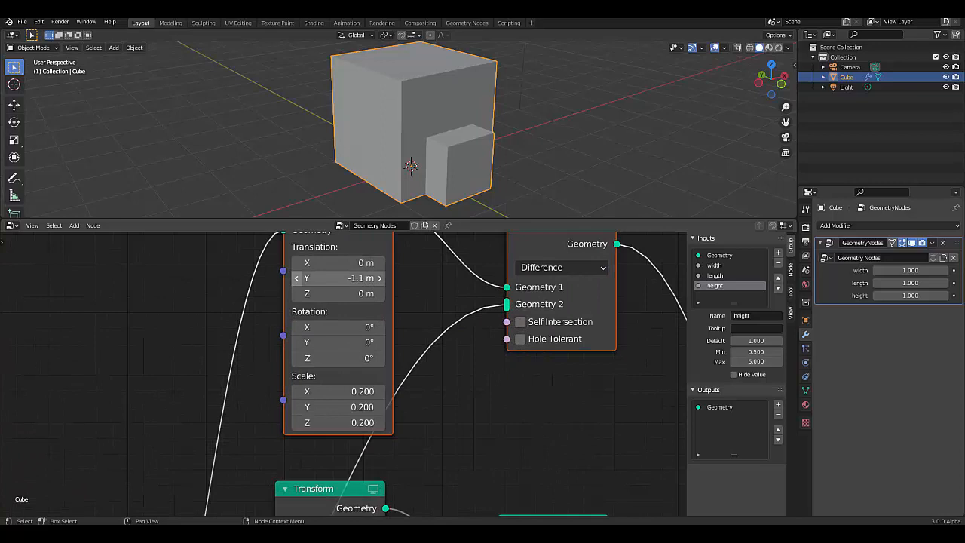
left_click(296, 278)
left_click(296, 278)
scroll(469, 167, "up", 3)
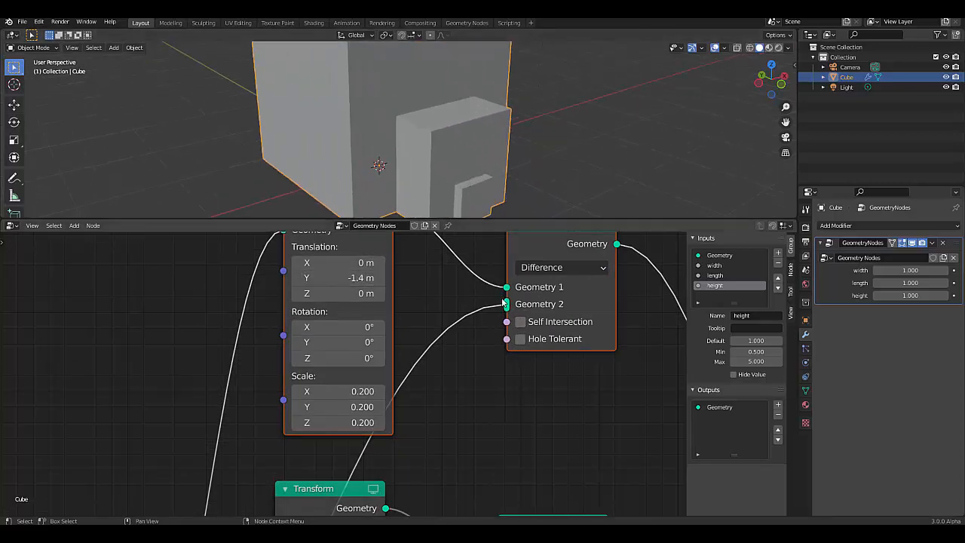
Reroute the topmost Boolean's Geometry 2 input to the middle Transform node and remove that link again.
mouse_move(508, 289)
left_mouse_down()
mouse_move(505, 304)
mouse_move(501, 288)
left_mouse_up()
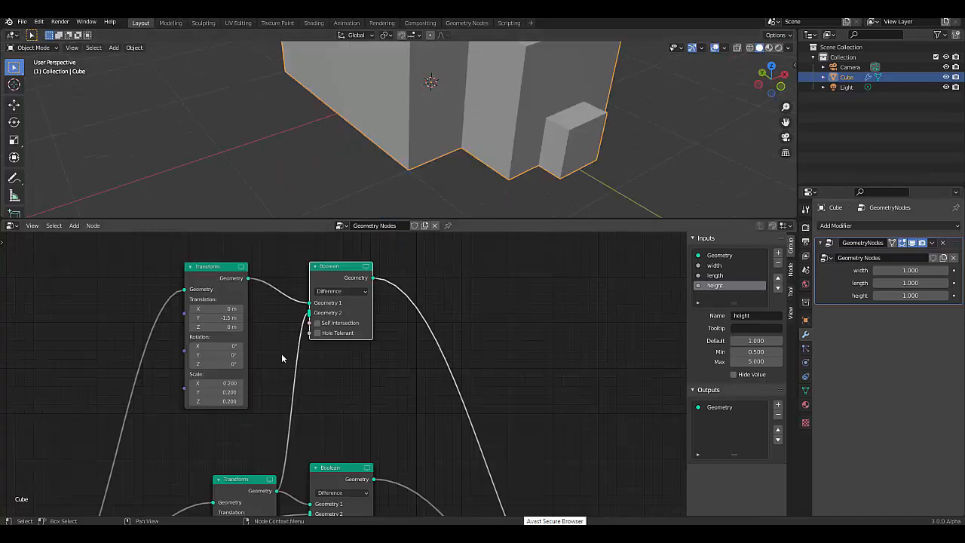
scroll(285, 354, "up", 2)
scroll(292, 358, "down", 2)
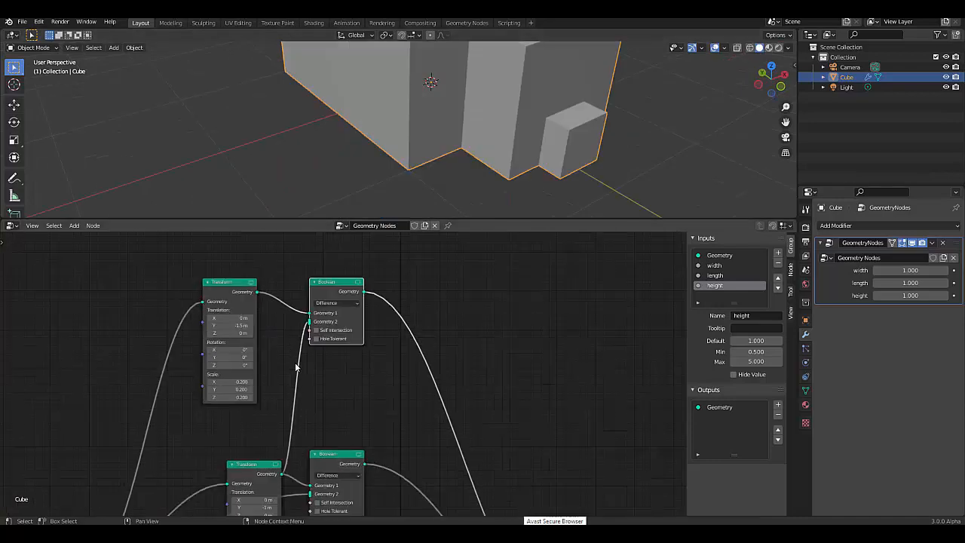
scroll(270, 462, "up", 2)
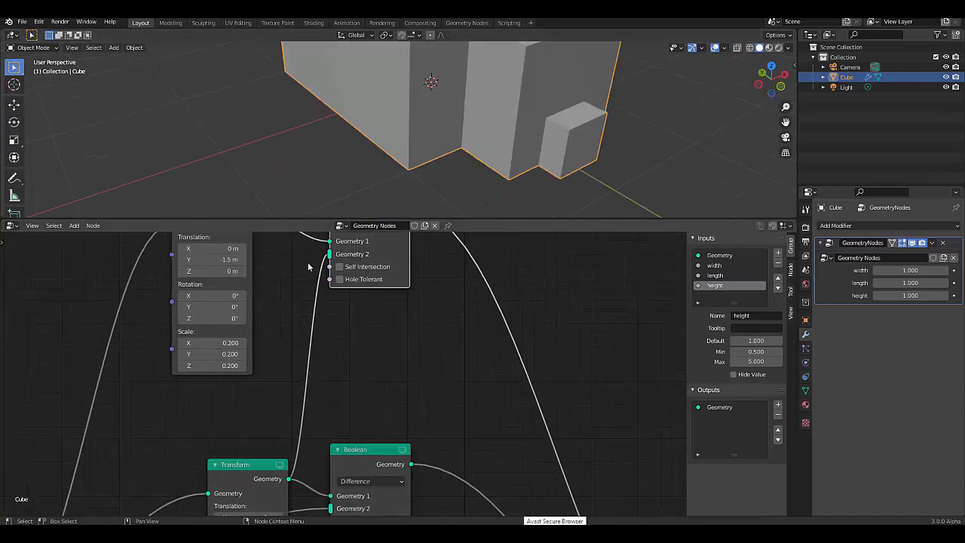
scroll(330, 256, "up", 3)
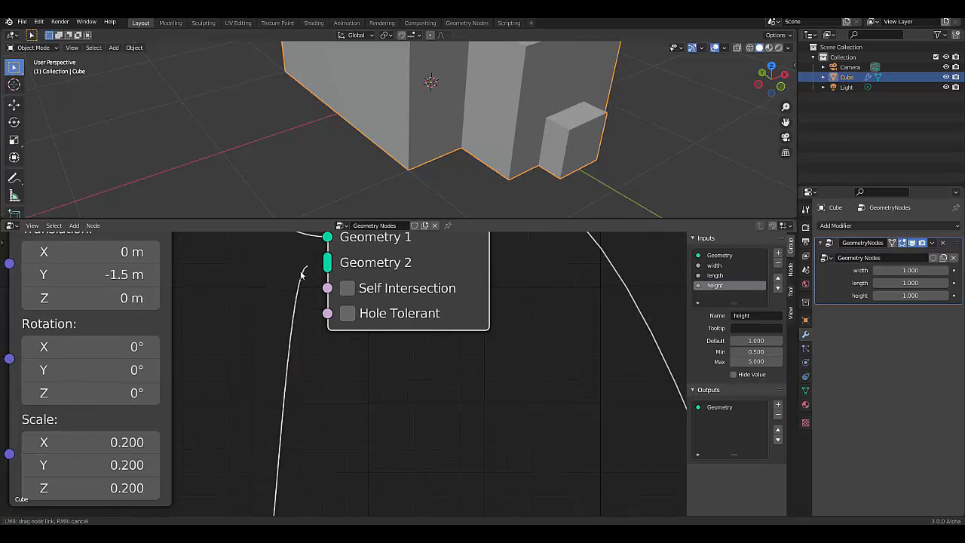
scroll(287, 350, "down", 4)
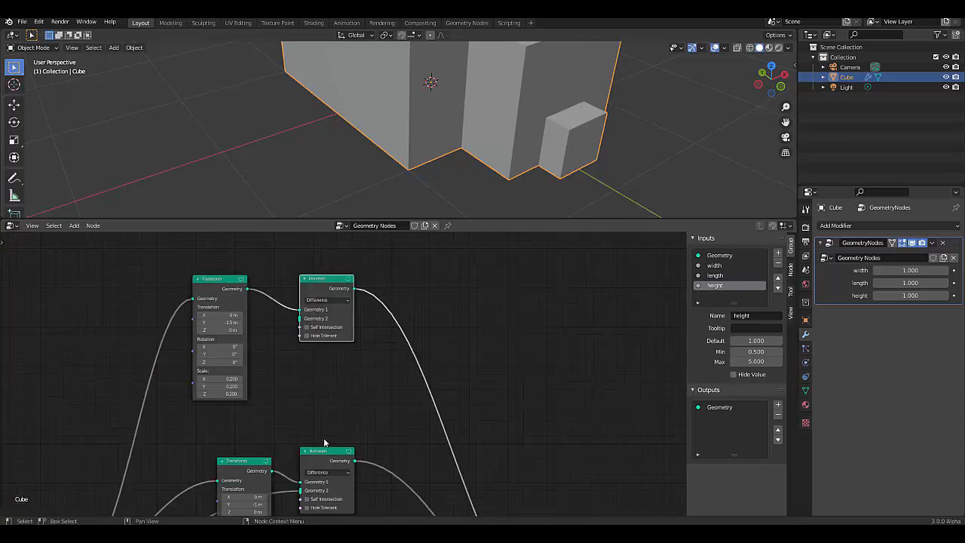
scroll(385, 468, "up", 2)
scroll(271, 450, "down", 4)
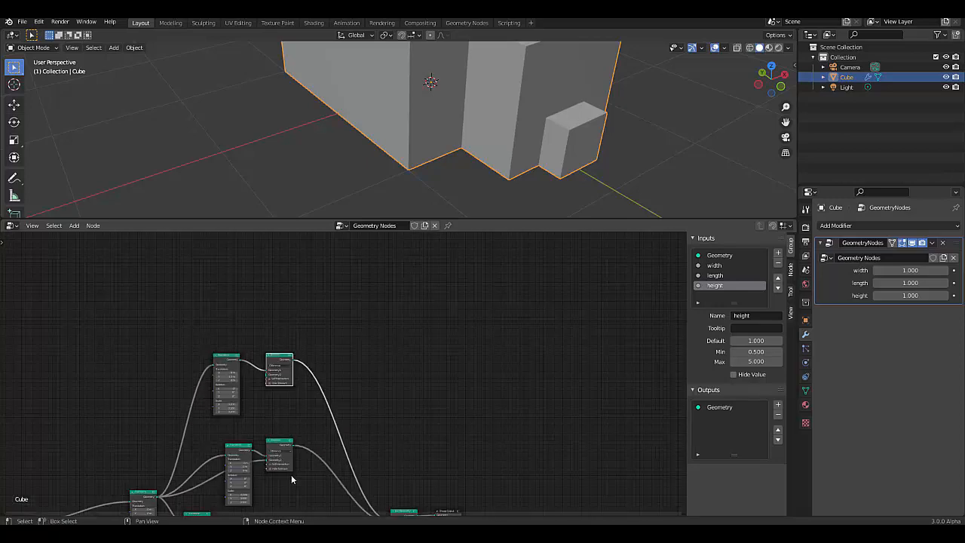
scroll(291, 474, "up", 4)
scroll(294, 405, "down", 2)
scroll(285, 343, "up", 4)
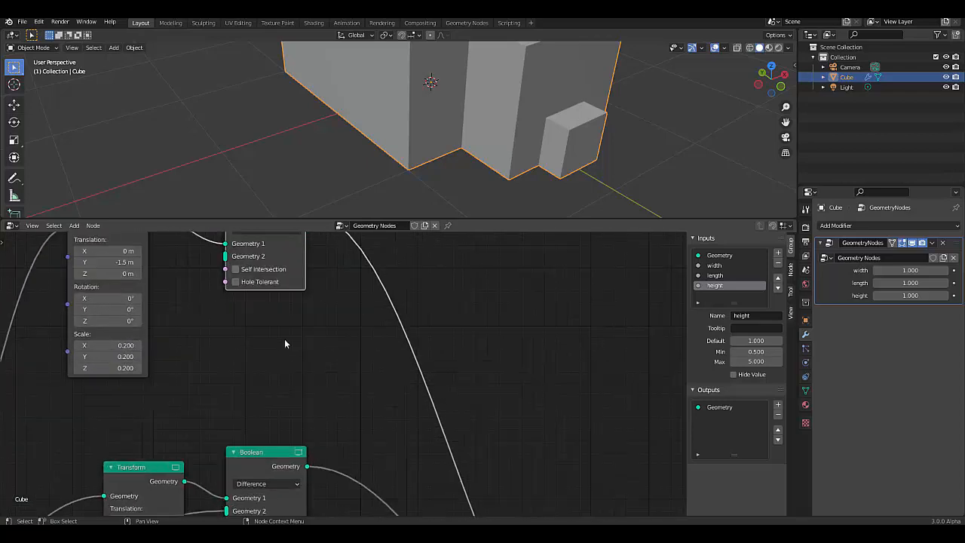
Feed the middle Boolean's output into the topmost Boolean's Geometry 1 and the topmost Transform into its Geometry 2.
left_click_drag(308, 476, 215, 252)
scroll(327, 383, "down", 3)
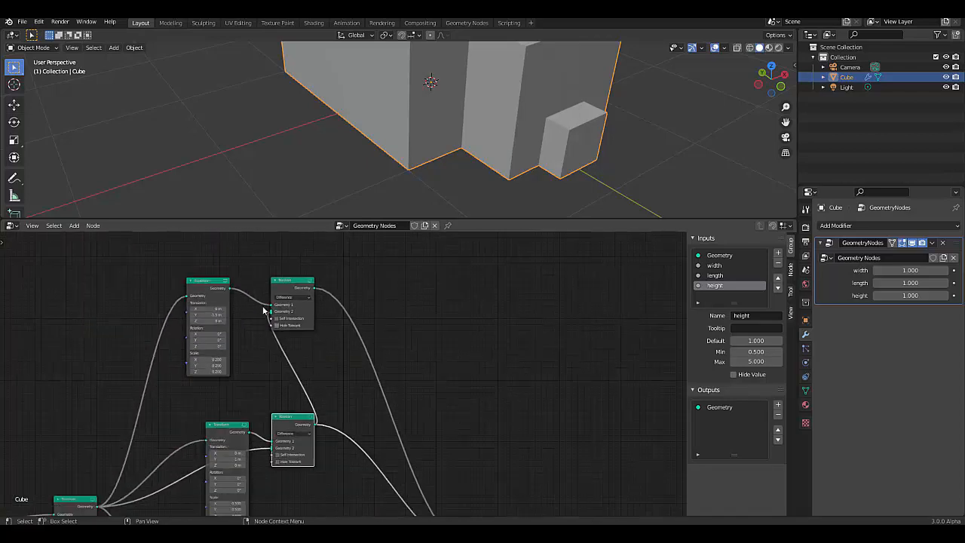
scroll(267, 308, "up", 6)
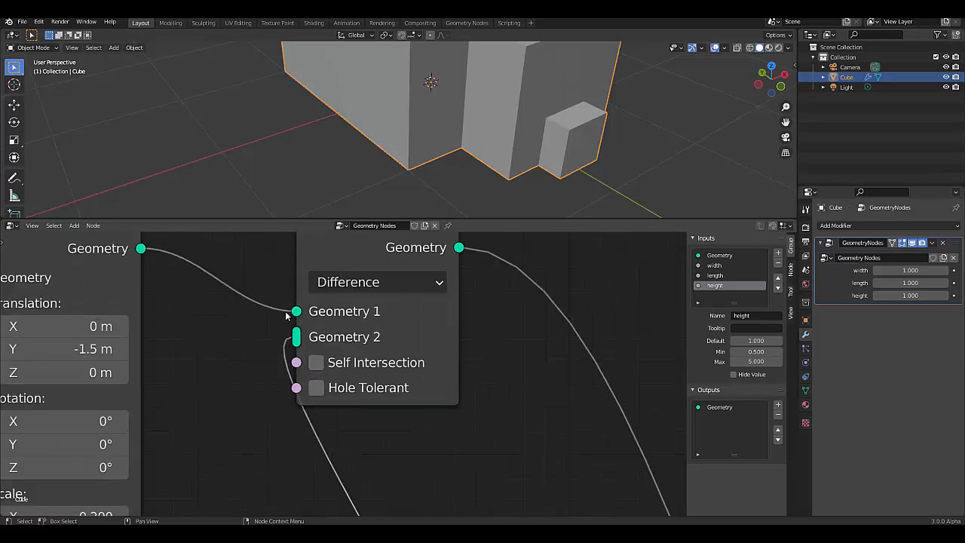
mouse_move(288, 315)
left_mouse_down()
mouse_move(285, 345)
mouse_move(280, 333)
mouse_move(298, 341)
mouse_move(289, 335)
mouse_move(292, 316)
left_mouse_up()
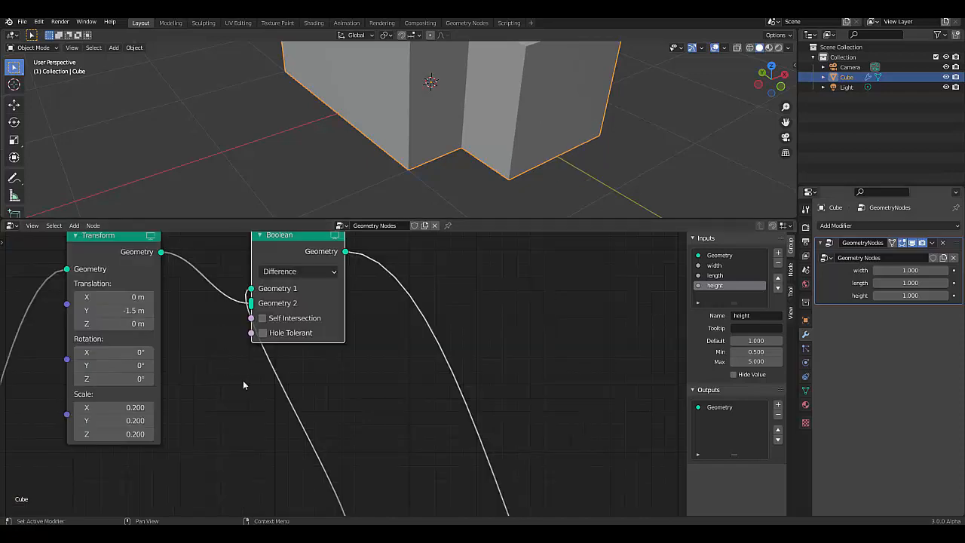
scroll(249, 379, "down", 3)
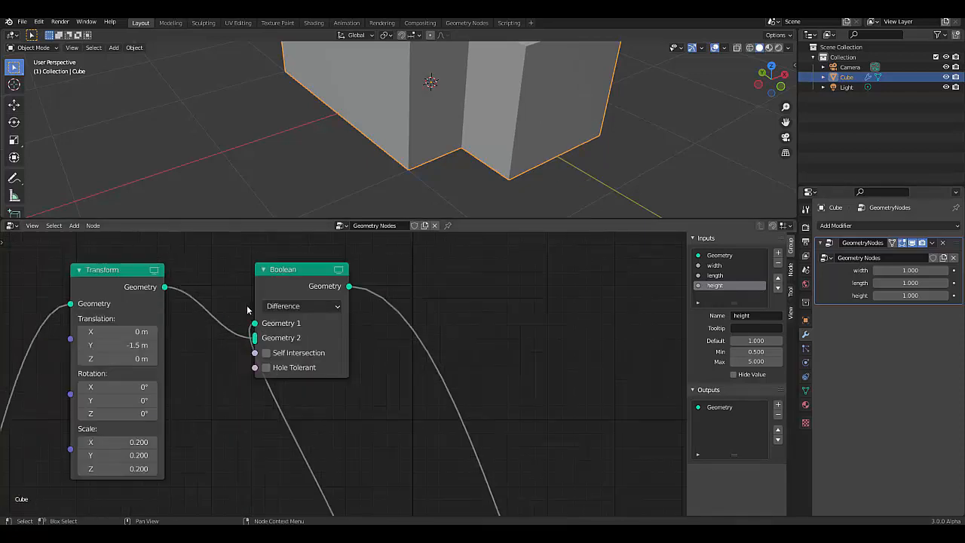
scroll(262, 377, "up", 6)
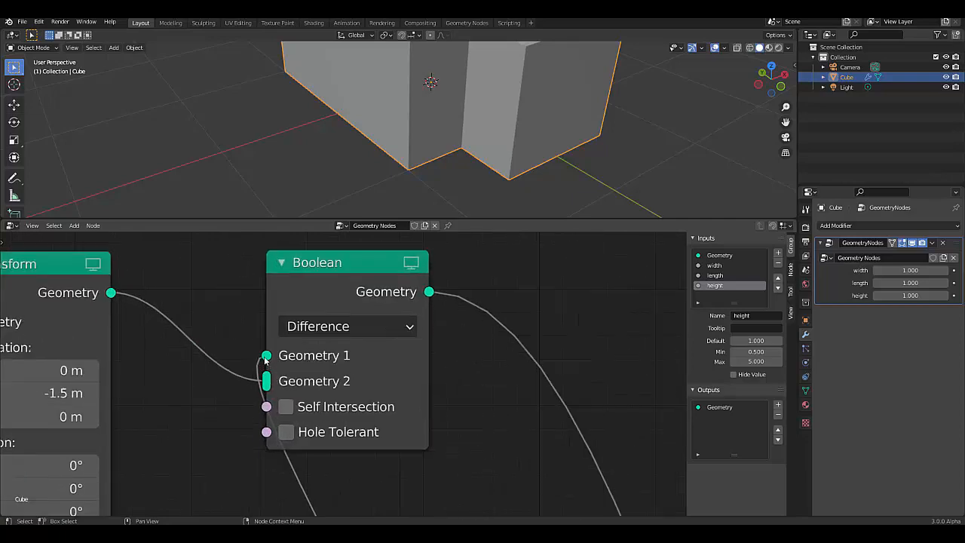
mouse_move(266, 358)
left_mouse_down()
mouse_move(214, 375)
mouse_move(266, 357)
left_mouse_up()
scroll(183, 328, "down", 5)
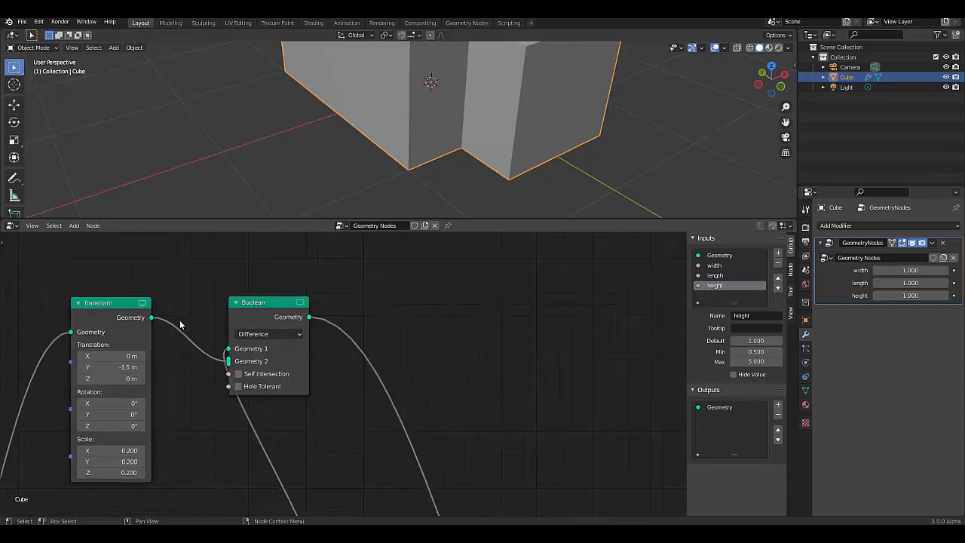
Remove the middle Boolean's link to Join Geometry and inspect the cut in the small block from several angles.
scroll(180, 324, "down", 4)
scroll(344, 509, "up", 5)
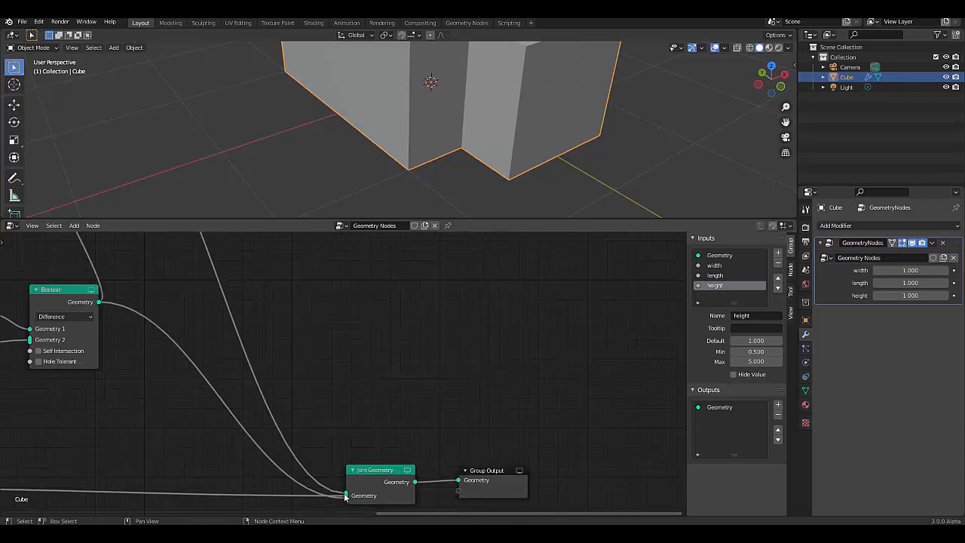
left_click_drag(347, 497, 234, 430)
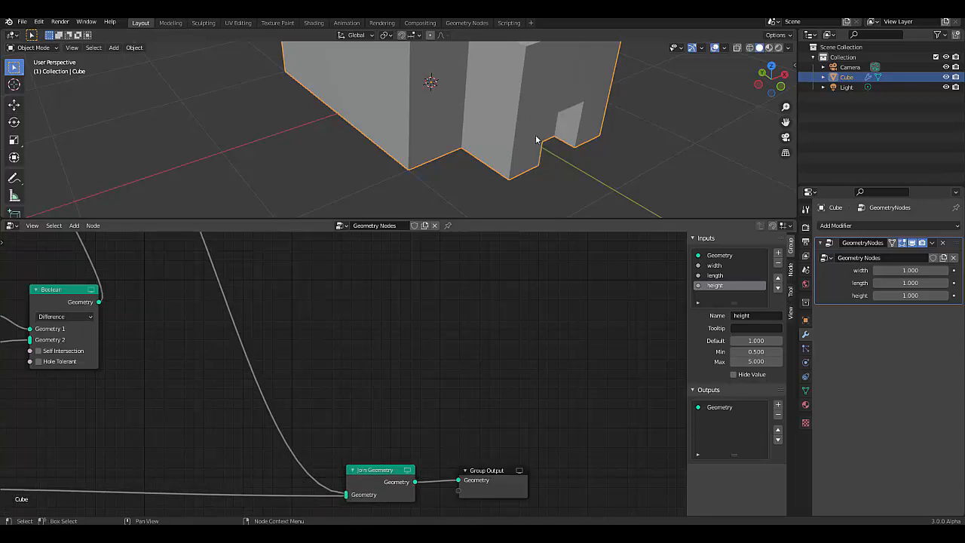
scroll(583, 173, "up", 2)
middle_click_drag(530, 149, 551, 167)
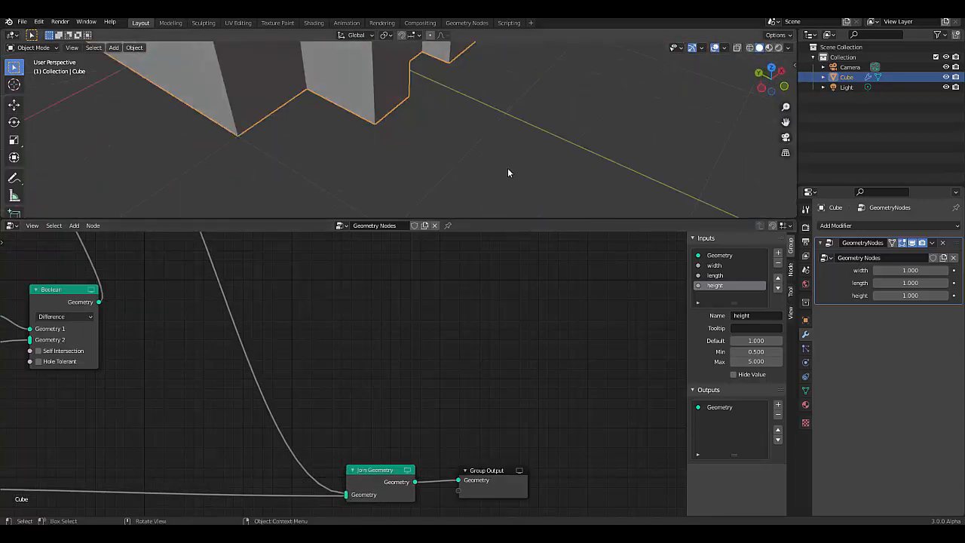
scroll(507, 168, "down", 6)
scroll(438, 125, "down", 3)
scroll(414, 91, "up", 6)
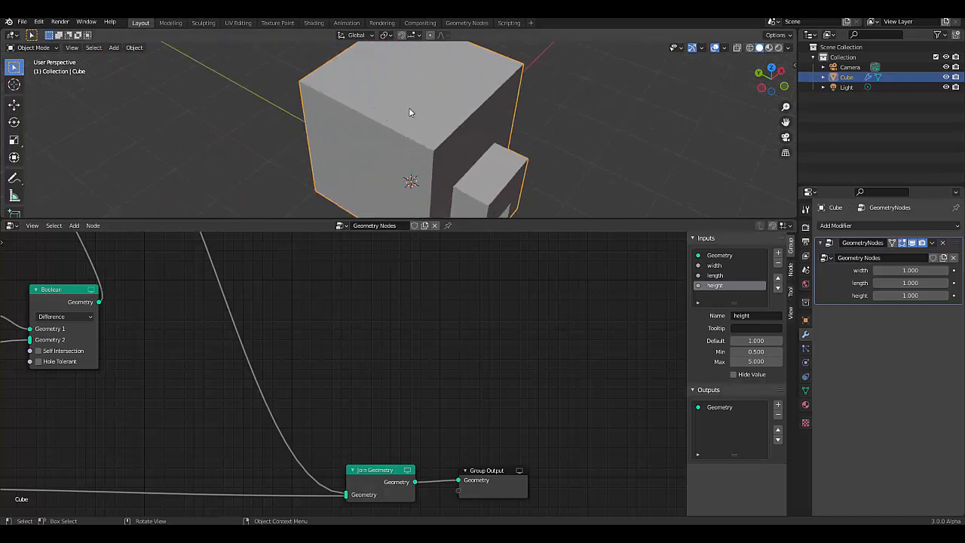
scroll(177, 368, "down", 8)
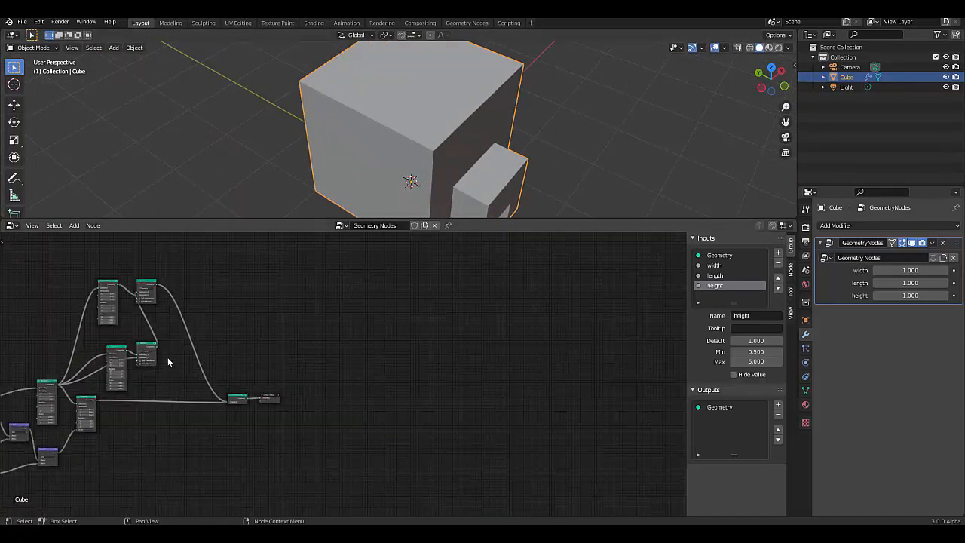
scroll(98, 327, "up", 6)
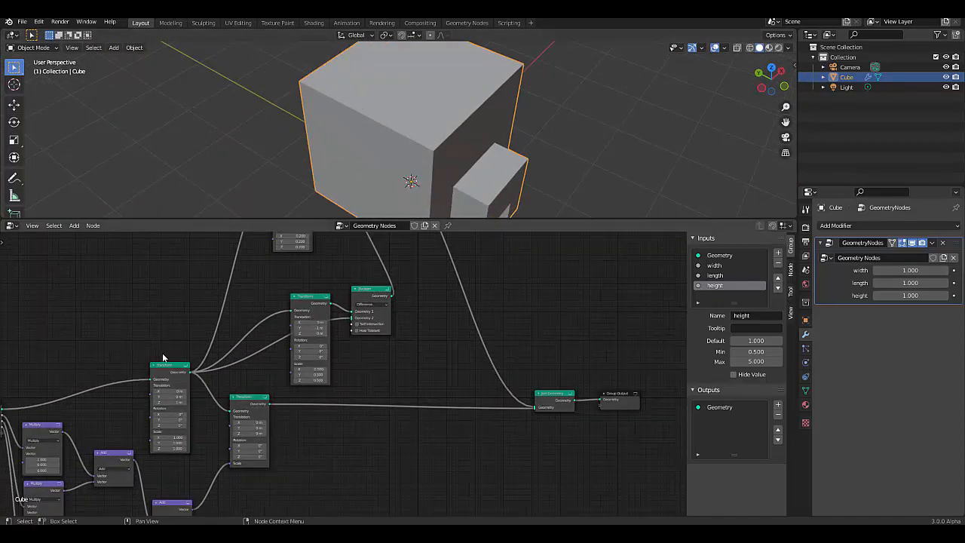
scroll(189, 346, "down", 2)
scroll(189, 346, "up", 2)
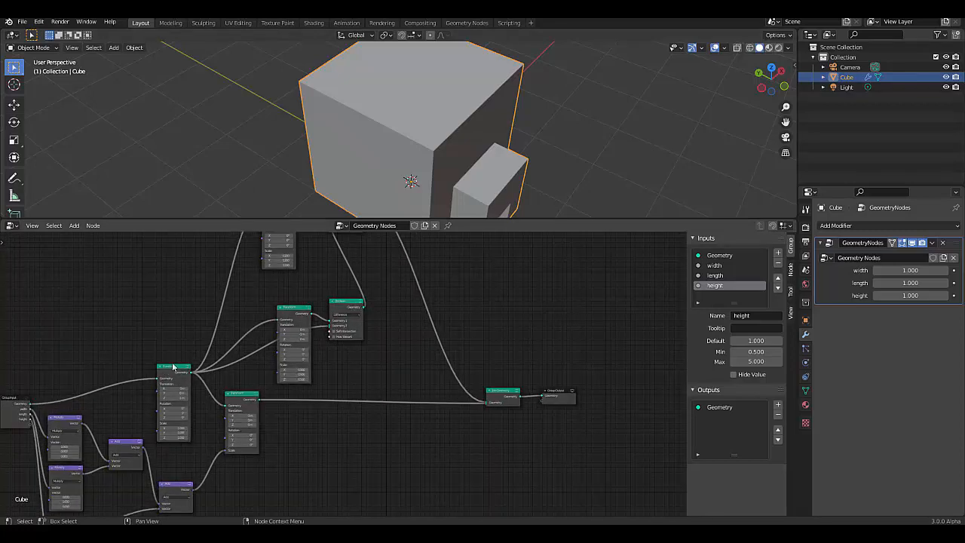
left_click(174, 373)
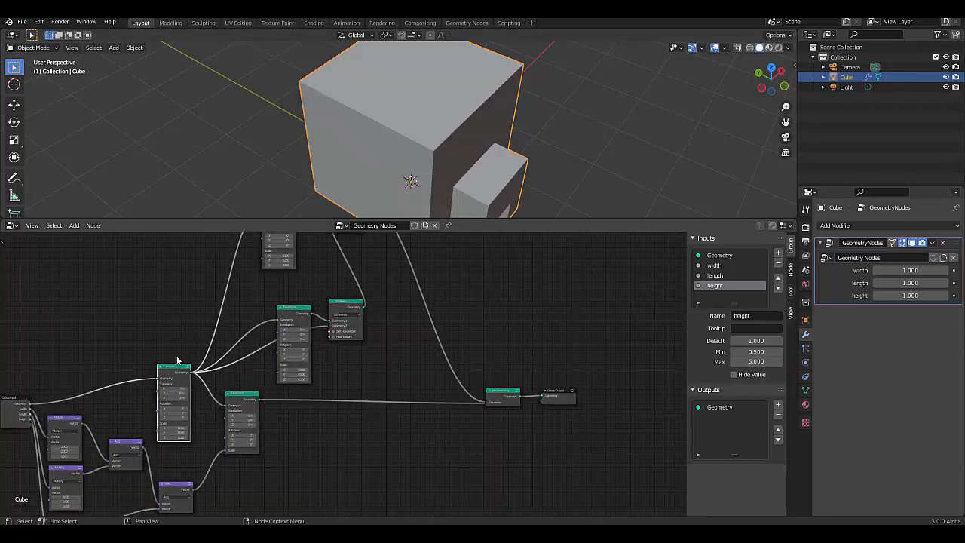
key("shift+d")
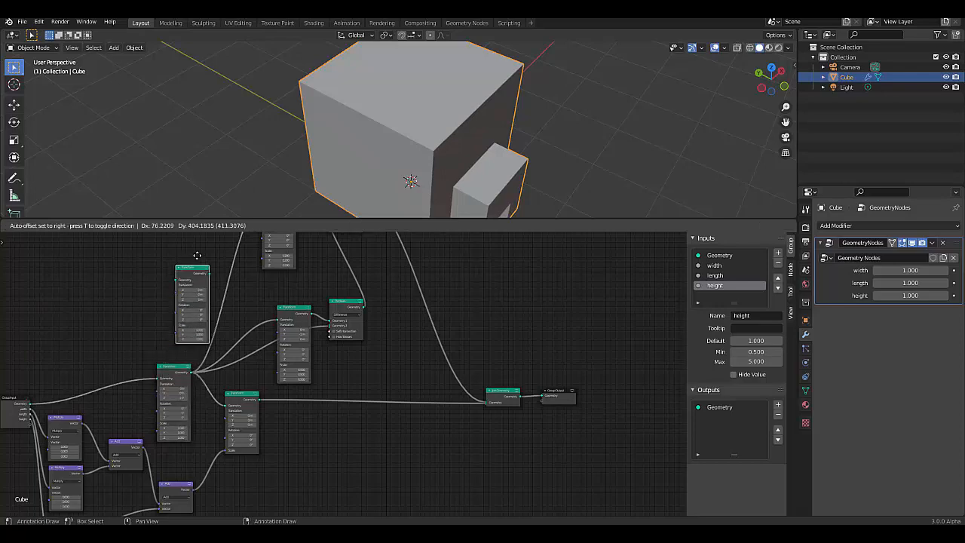
left_click(213, 251)
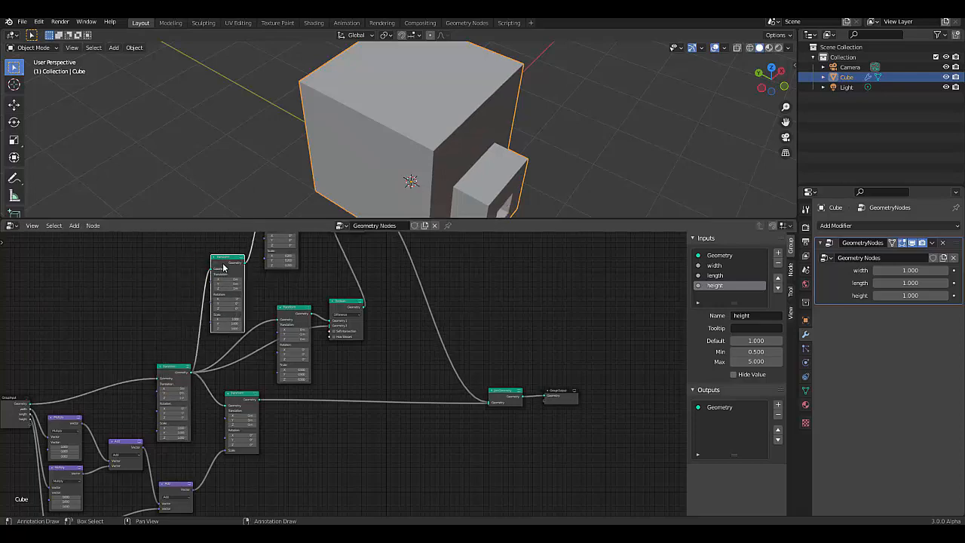
mouse_move(222, 260)
left_mouse_down()
mouse_move(189, 258)
mouse_move(205, 259)
left_mouse_up()
scroll(224, 335, "down", 6)
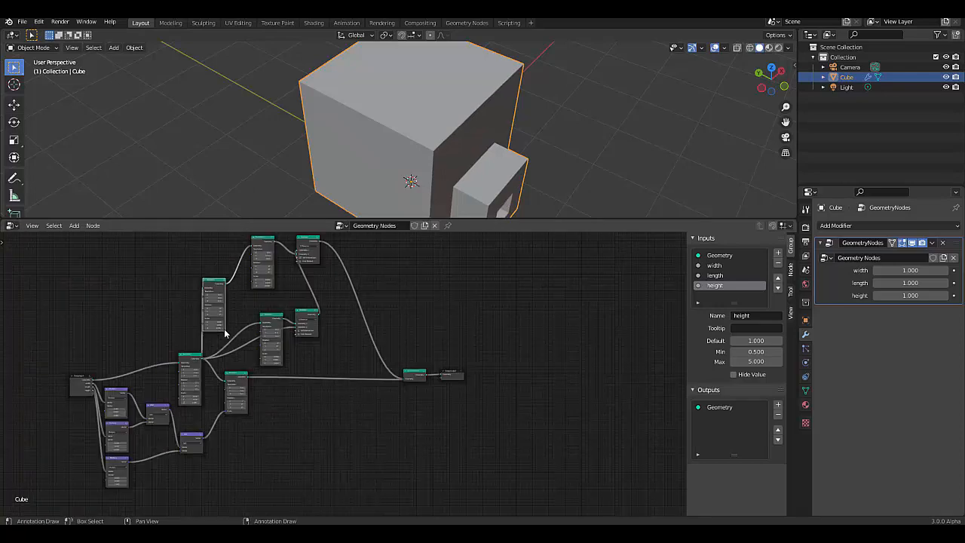
scroll(219, 281, "up", 1)
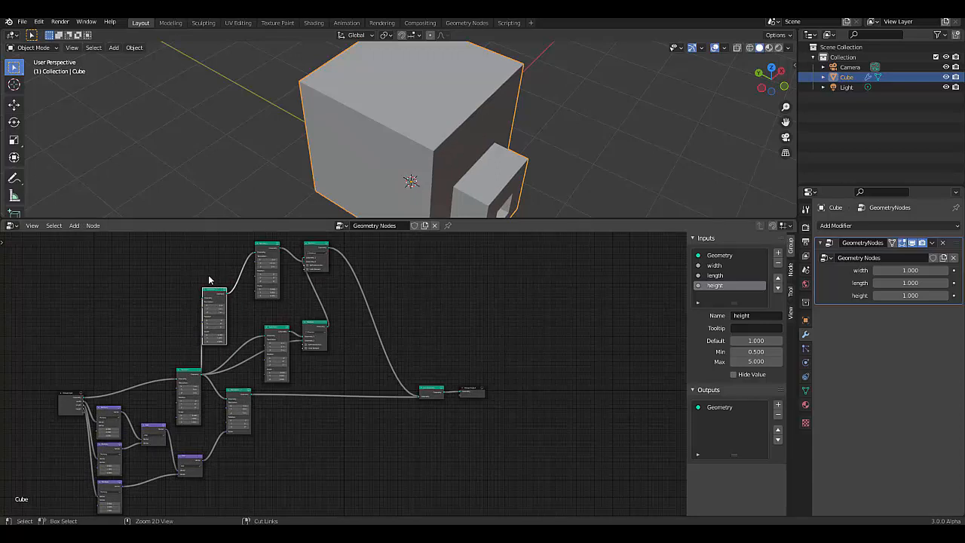
scroll(188, 377, "up", 2)
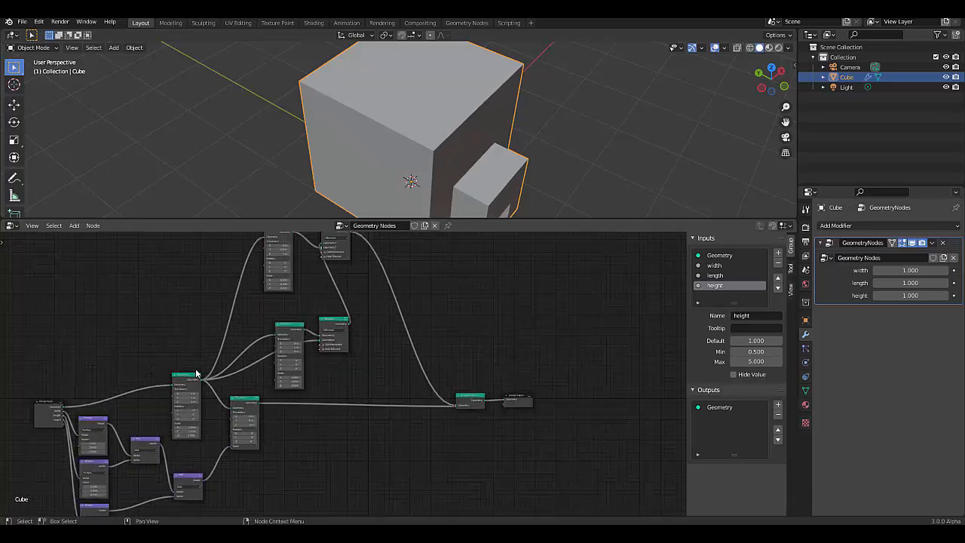
Duplicate the first Transform node and place the copy unconnected above the topmost Transform.
key("shift+d")
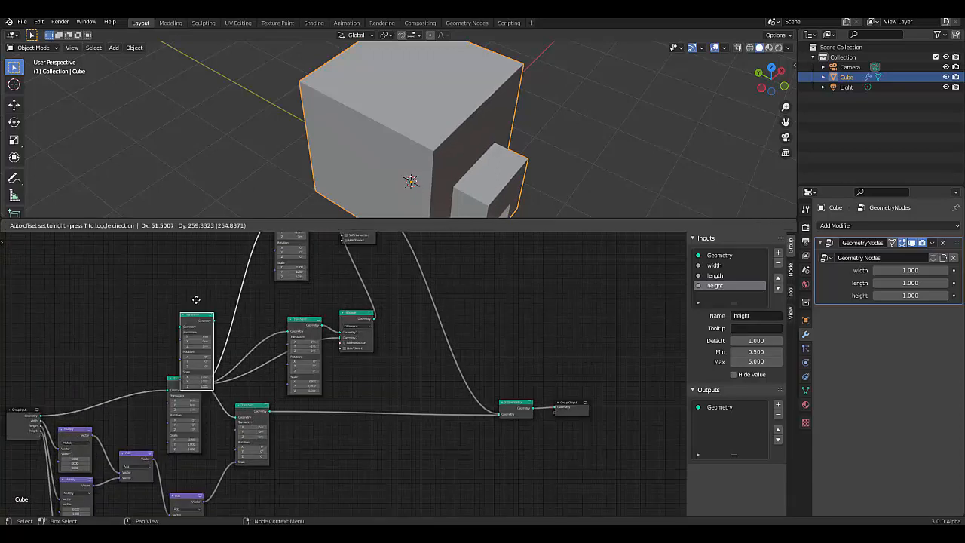
left_click(176, 270)
scroll(181, 403, "down", 6)
scroll(188, 339, "up", 1)
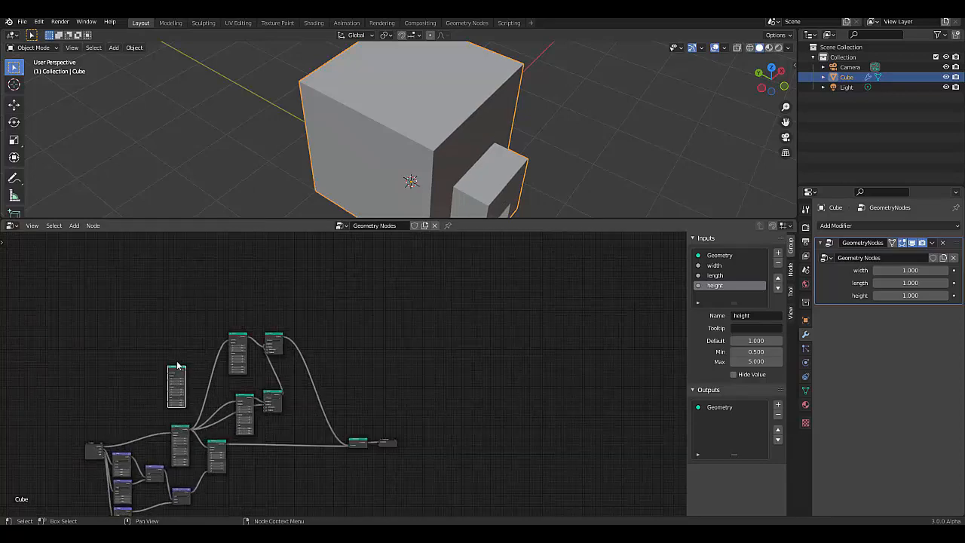
left_click_drag(175, 367, 237, 283)
Link the first Transform's geometry into the new top Transform and that node's output into Join Geometry.
scroll(183, 420, "up", 3)
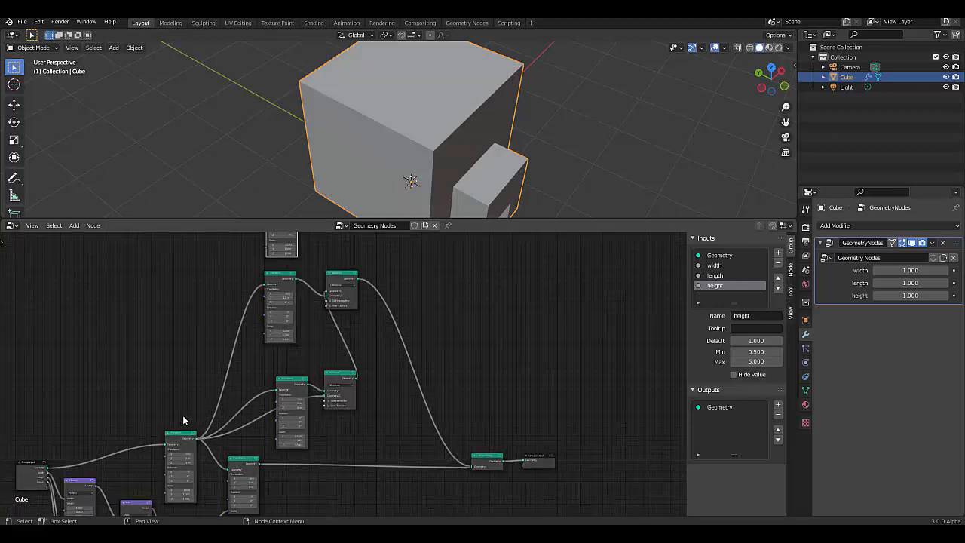
scroll(209, 441, "down", 2)
left_click_drag(201, 441, 256, 274)
scroll(276, 277, "up", 2)
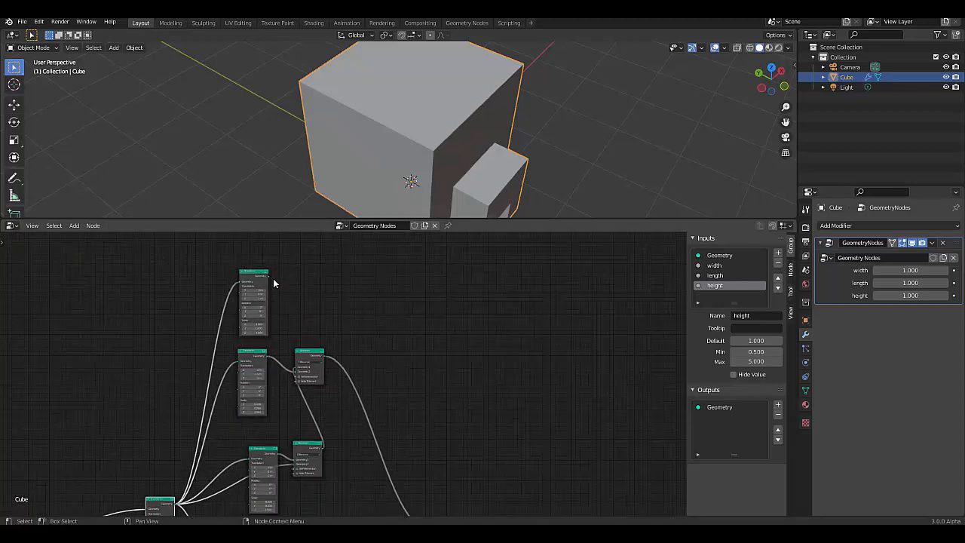
scroll(386, 320, "down", 2)
scroll(442, 459, "up", 1)
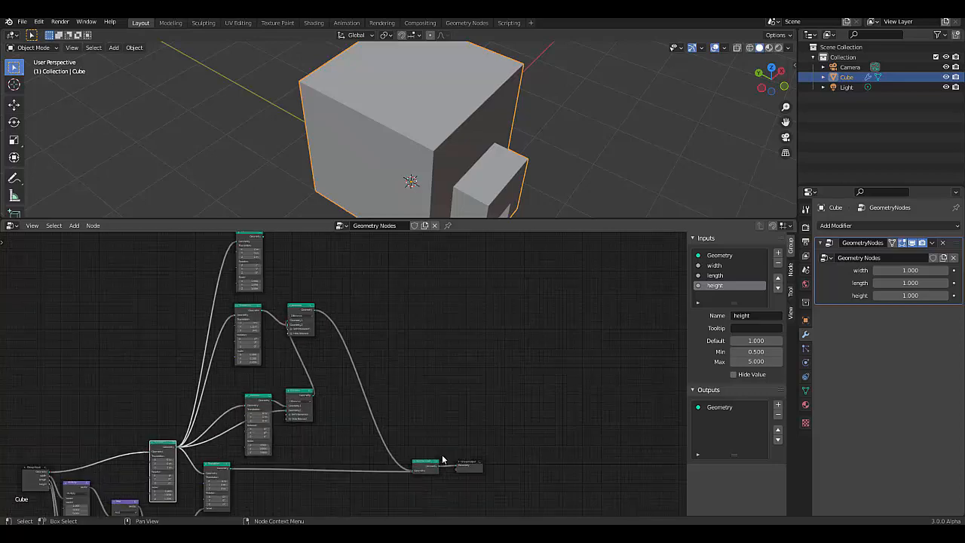
left_click_drag(263, 240, 413, 475)
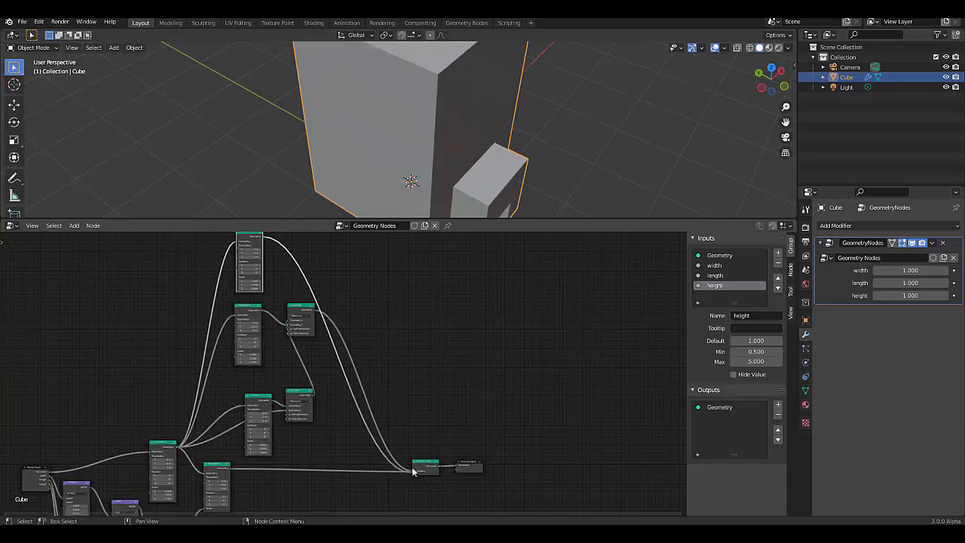
Examine the joined blocks in the viewport from a lower angle together with the new top Transform's values.
scroll(412, 472, "down", 5)
scroll(409, 113, "down", 3)
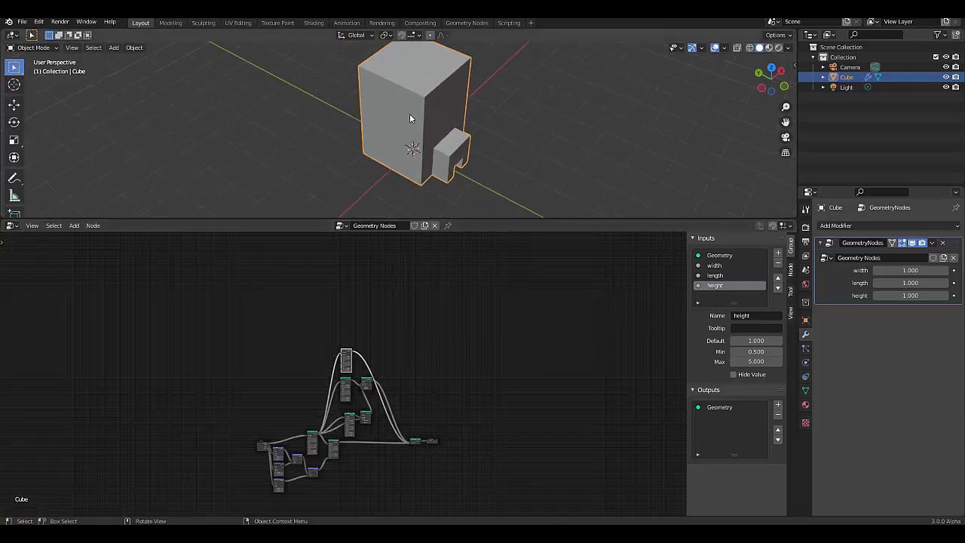
scroll(412, 105, "up", 3)
middle_click_drag(421, 69, 404, 49)
scroll(436, 123, "down", 4)
scroll(436, 125, "up", 3)
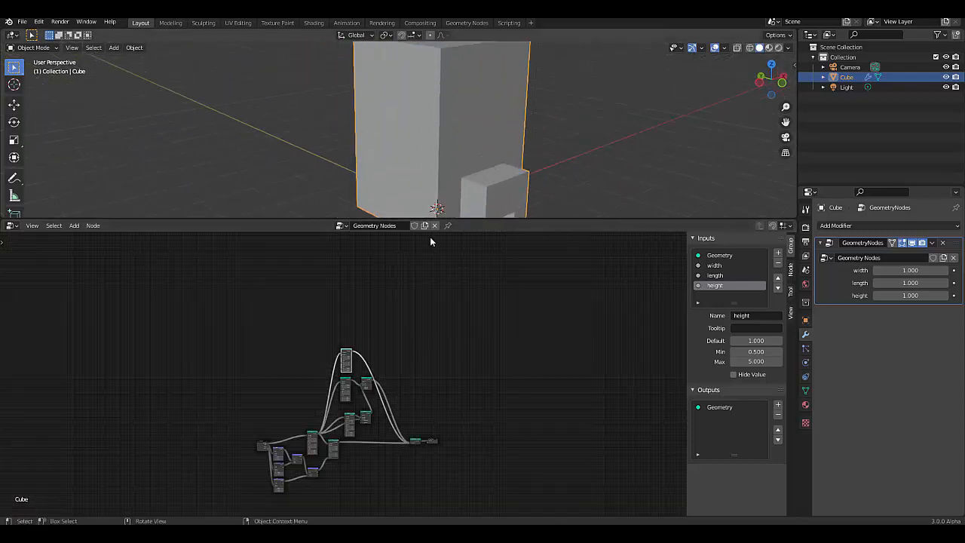
scroll(341, 324, "up", 7)
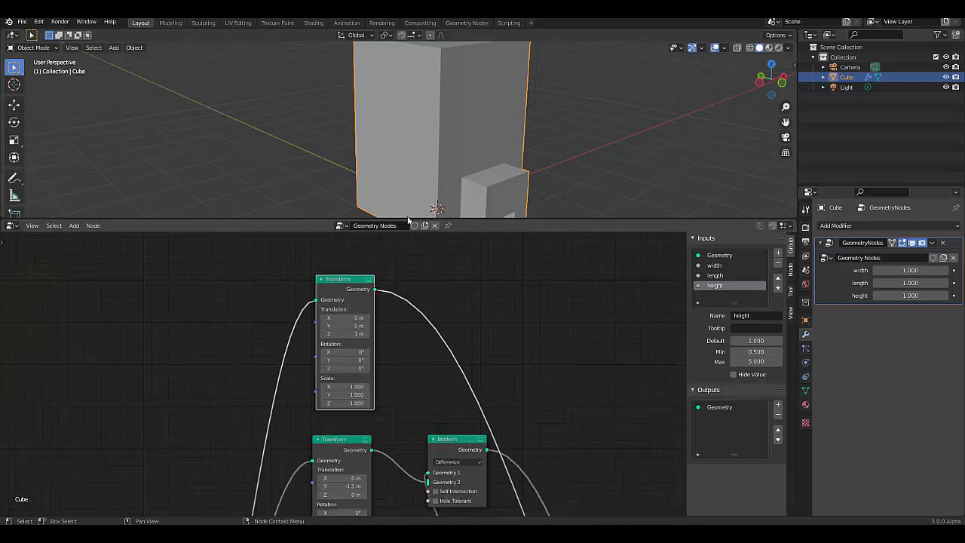
scroll(467, 163, "down", 3)
scroll(468, 163, "up", 1)
scroll(347, 377, "up", 2)
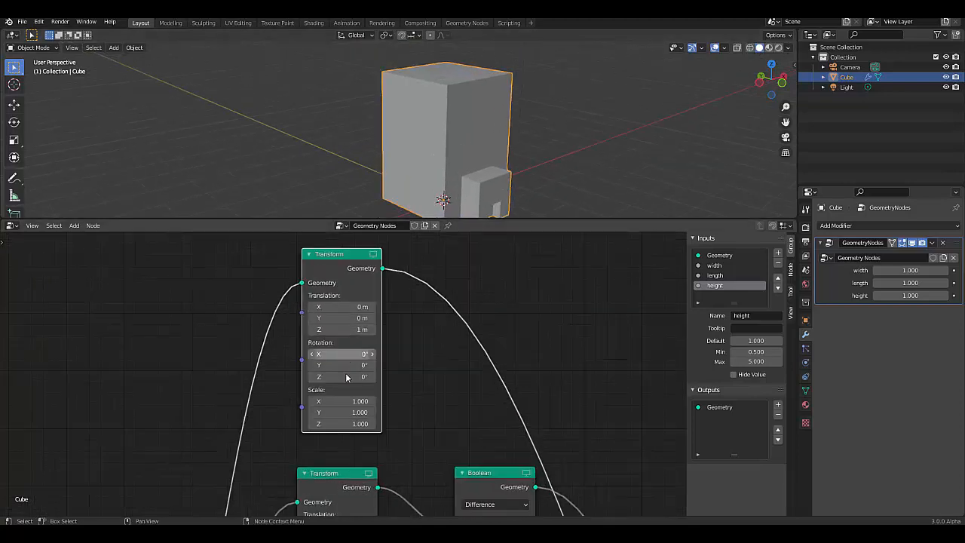
Insert a Difference Boolean node on the link between the new top Transform and Join Geometry.
scroll(346, 377, "up", 1)
key("shift+a")
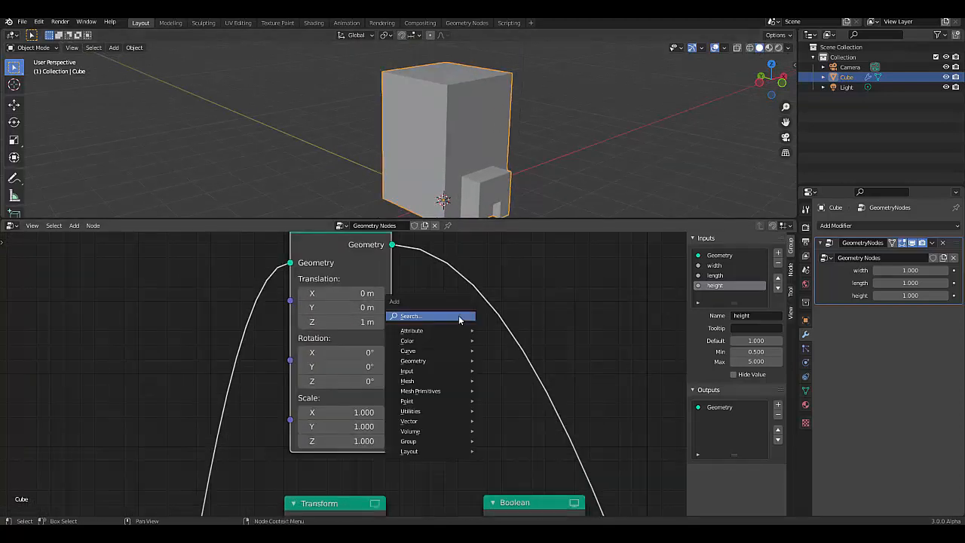
mouse_move(424, 409)
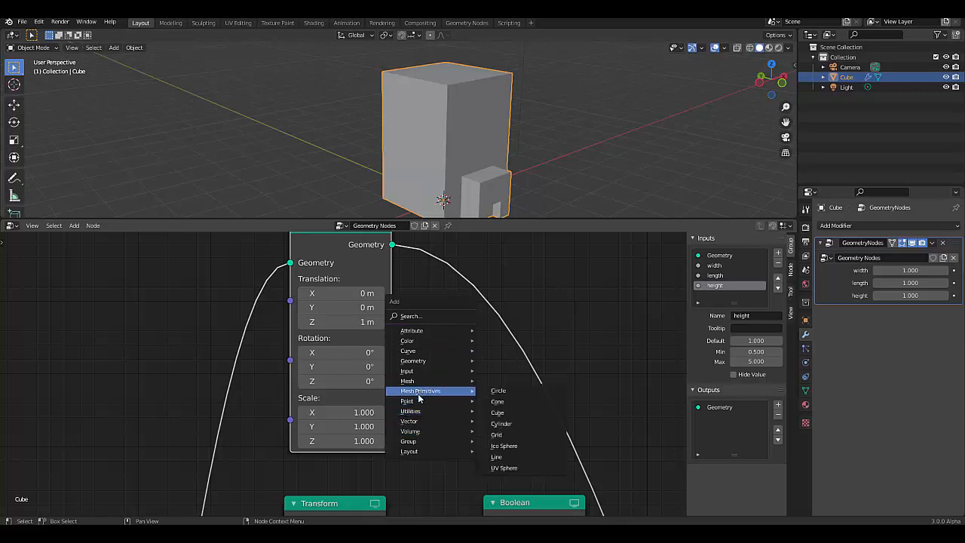
mouse_move(417, 432)
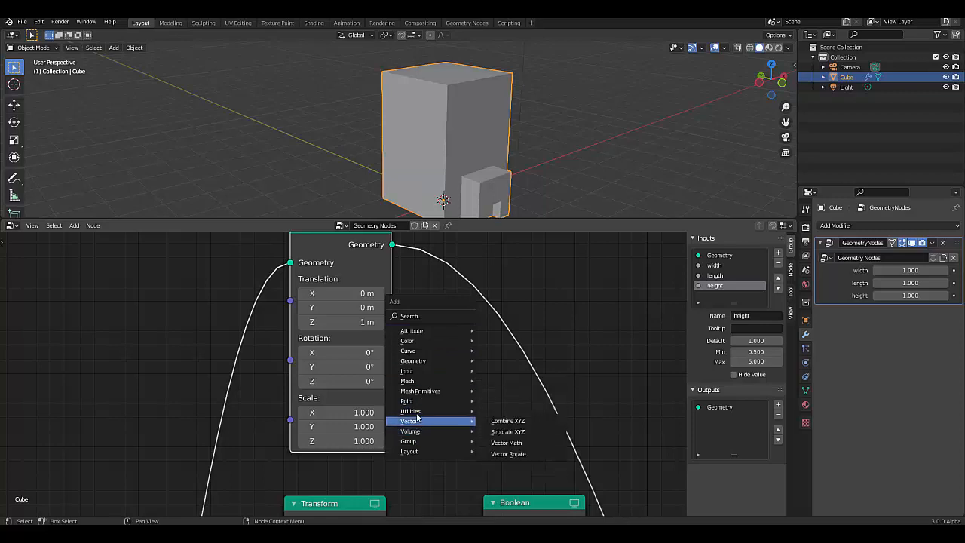
mouse_move(420, 392)
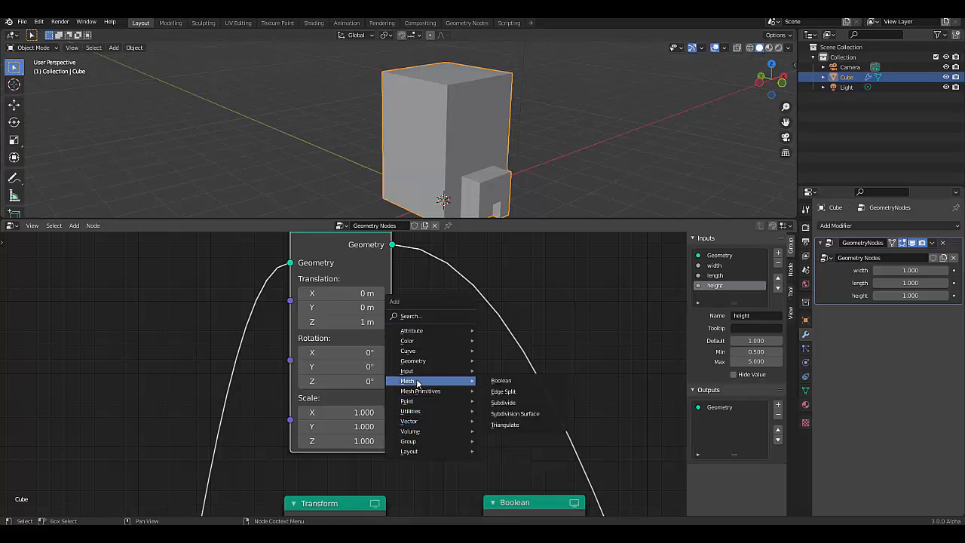
left_click(499, 381)
left_click(458, 261)
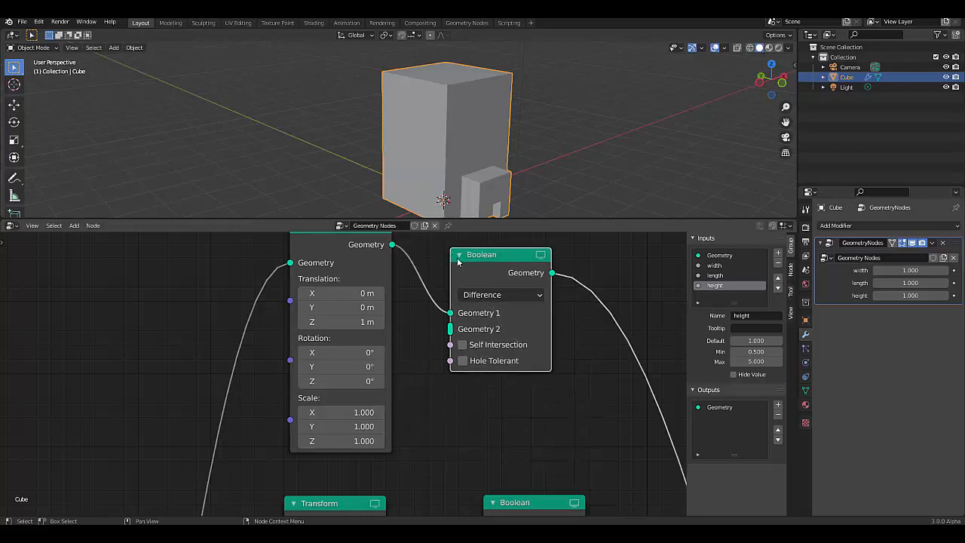
scroll(327, 387, "down", 7)
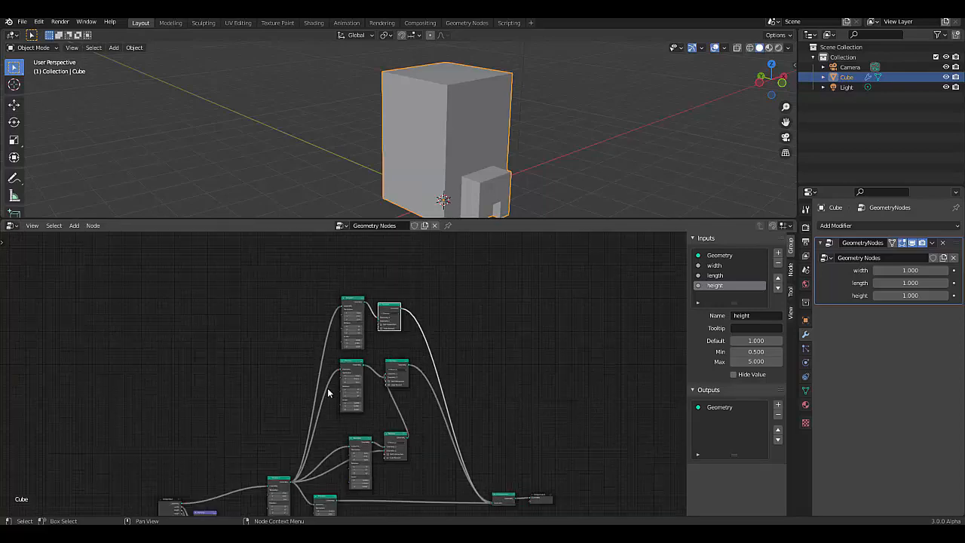
Link the first Transform's geometry output into Geometry 2 of the topmost Boolean node.
scroll(300, 446, "up", 2)
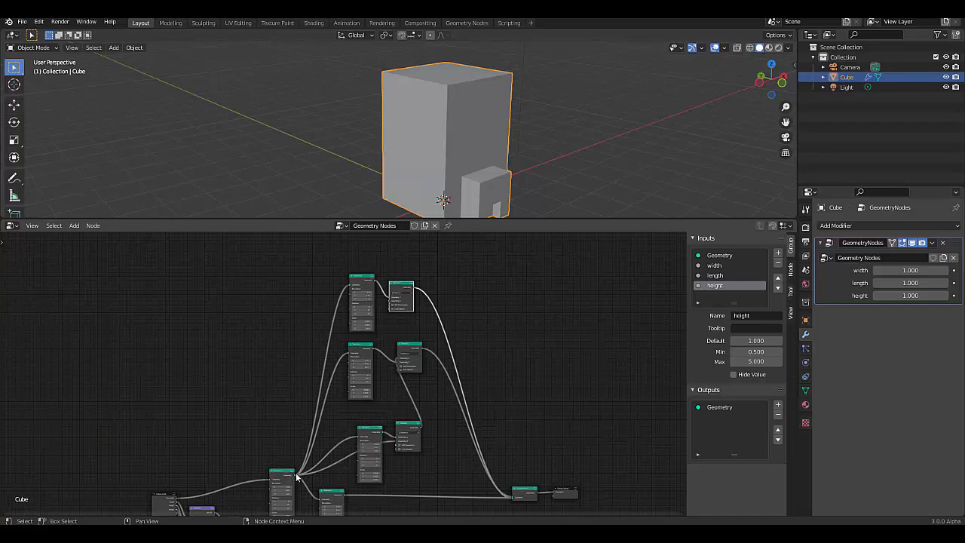
left_click_drag(296, 477, 389, 301)
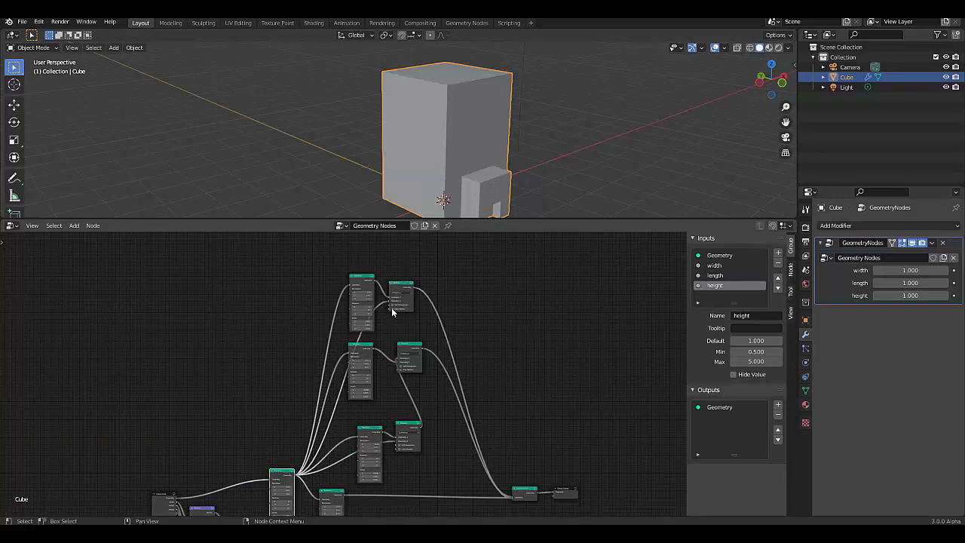
scroll(381, 280, "down", 1)
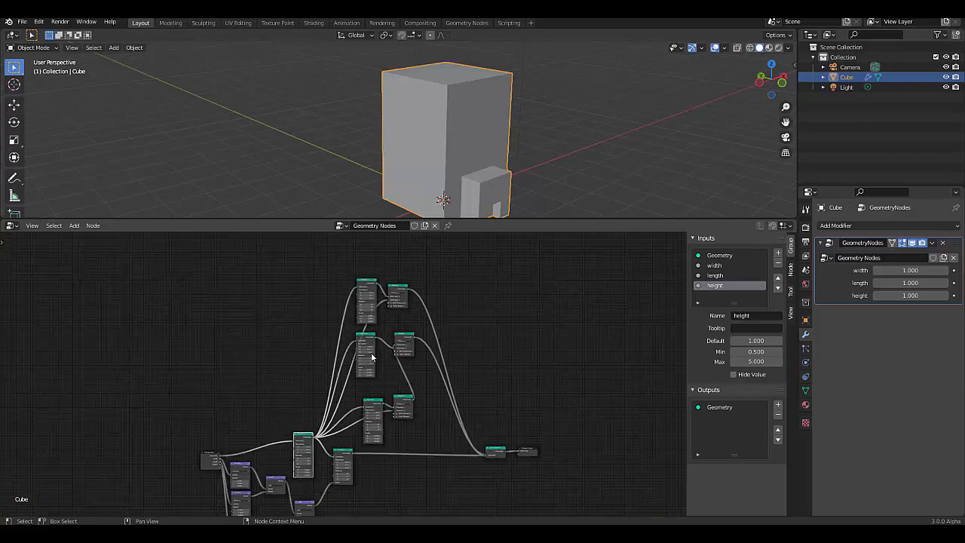
Swap the topmost Boolean's inputs so the first Transform feeds Geometry 1 and the top Transform feeds Geometry 2.
scroll(324, 455, "up", 4)
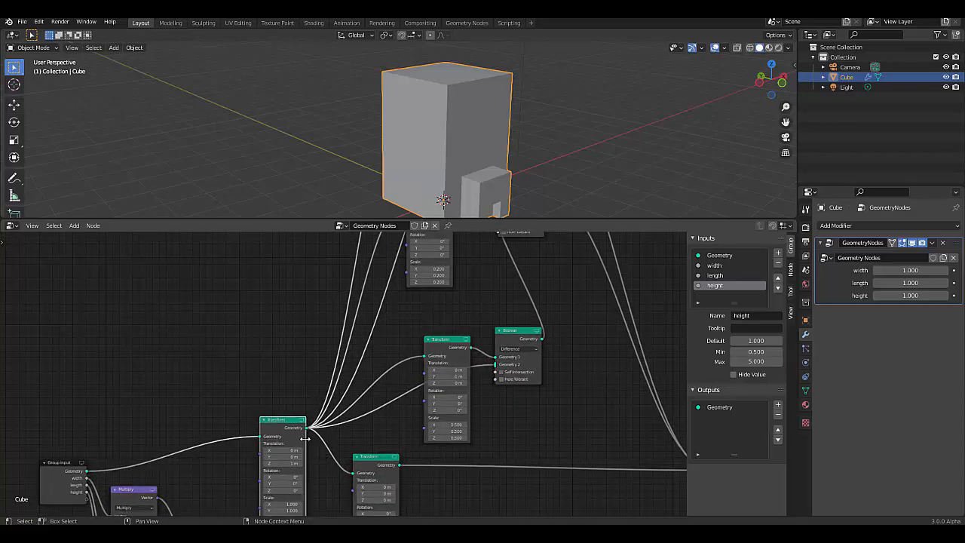
scroll(300, 427, "down", 5)
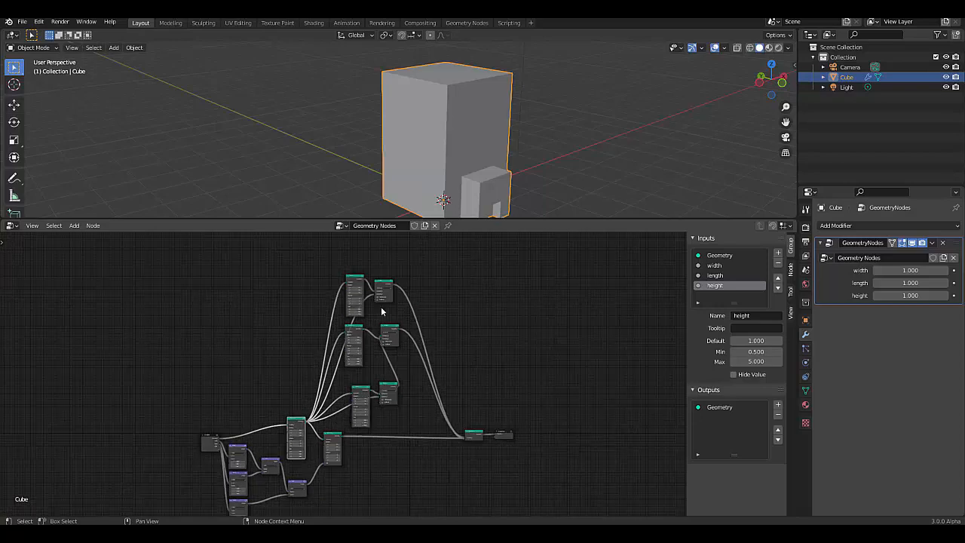
scroll(384, 305, "up", 5)
scroll(392, 294, "up", 7)
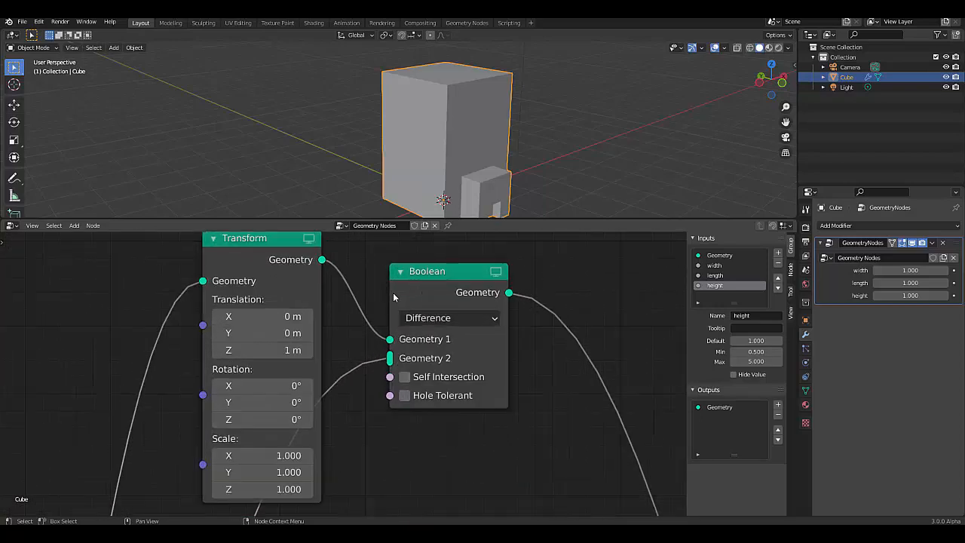
scroll(270, 337, "down", 2)
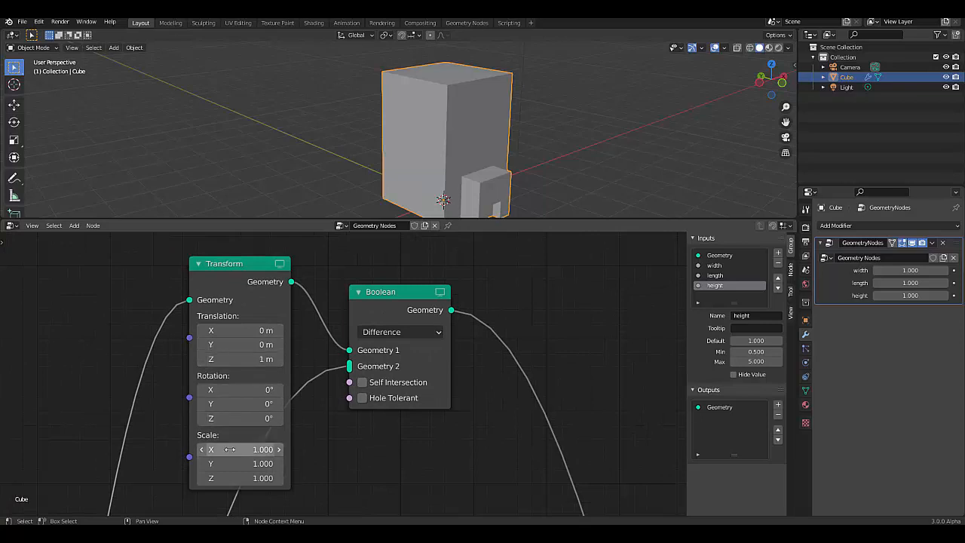
scroll(230, 450, "up", 1)
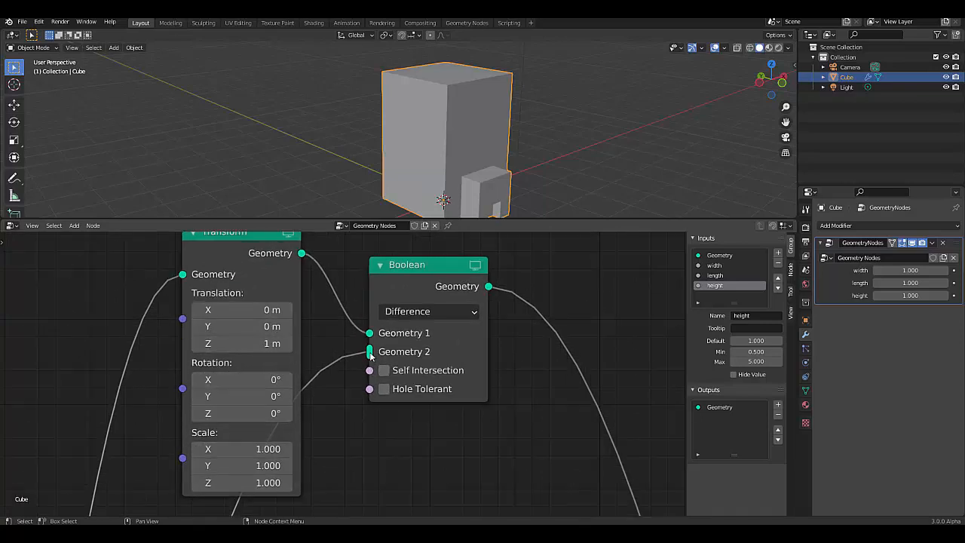
mouse_move(370, 352)
left_mouse_down()
mouse_move(361, 341)
mouse_move(368, 334)
left_mouse_up()
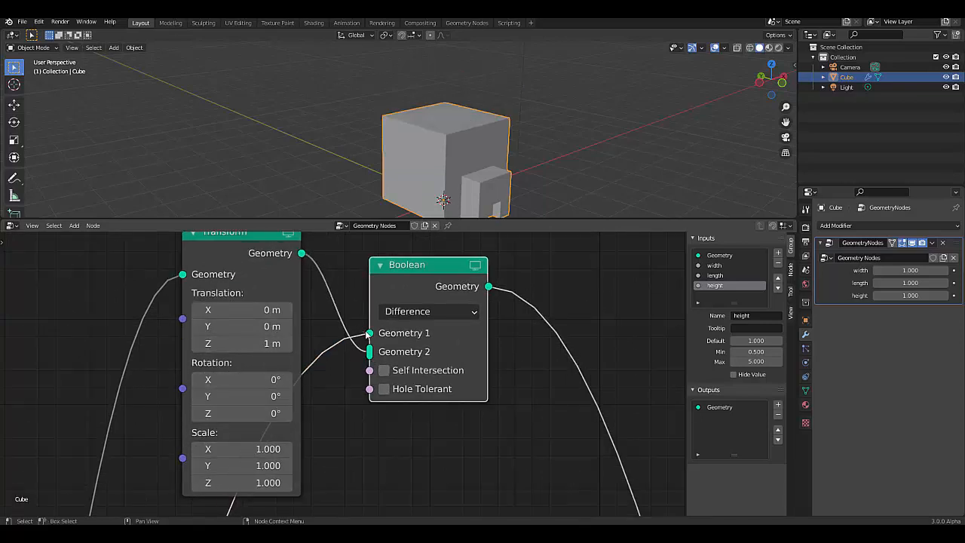
Disconnect the lowest Transform, the one driven by the vector math nodes, from Join Geometry.
scroll(353, 320, "down", 6)
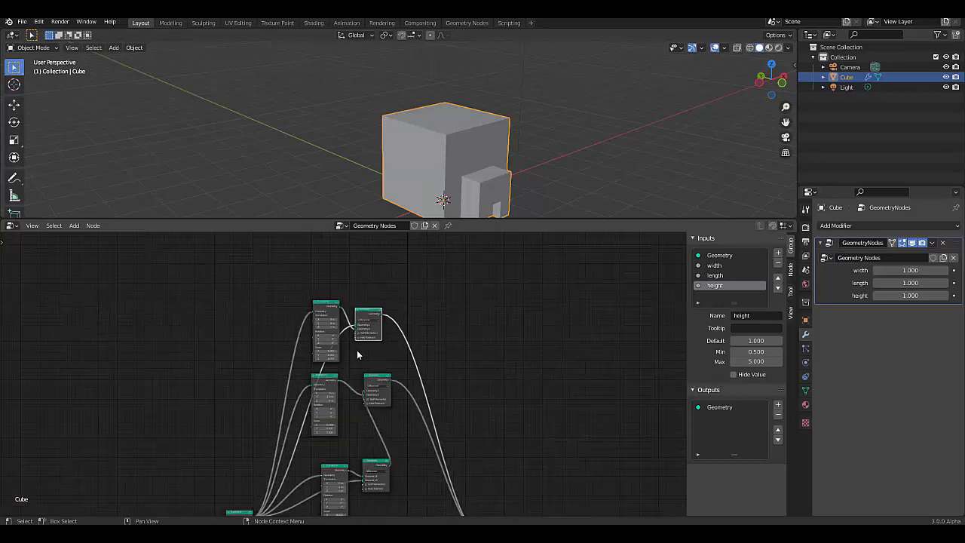
scroll(419, 444, "up", 4)
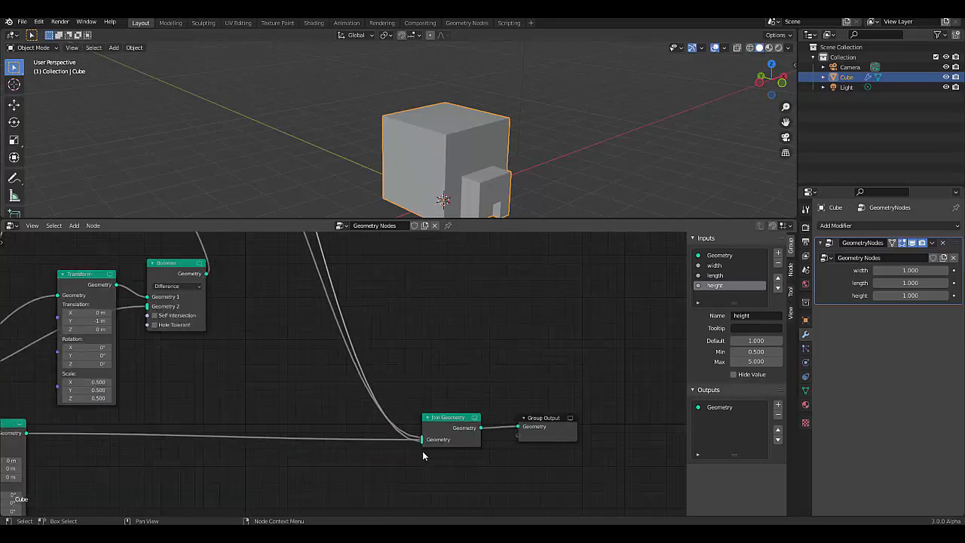
mouse_move(419, 435)
left_mouse_down()
mouse_move(375, 442)
mouse_move(398, 430)
mouse_move(424, 437)
mouse_move(403, 442)
left_mouse_up()
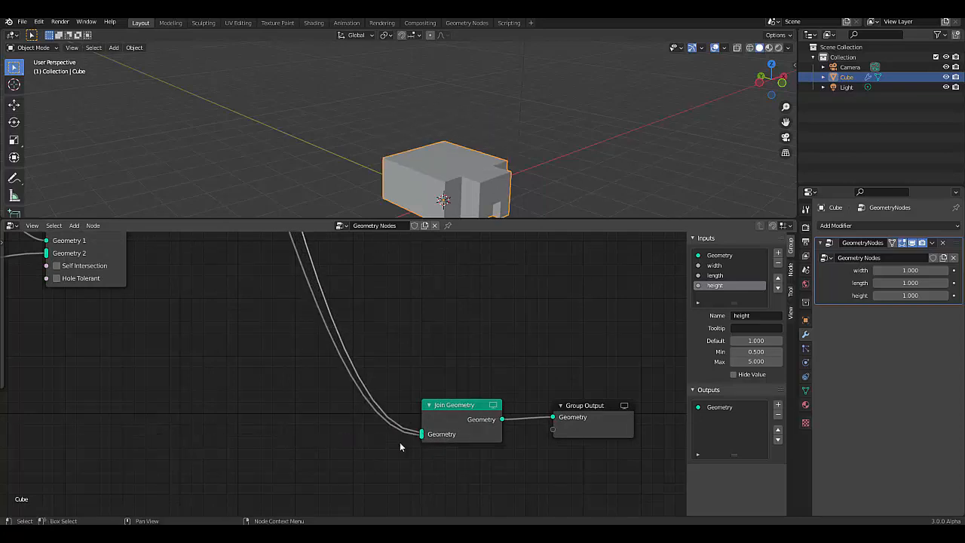
Set the topmost Transform's X and Y scale to 0.900.
scroll(290, 423, "down", 6)
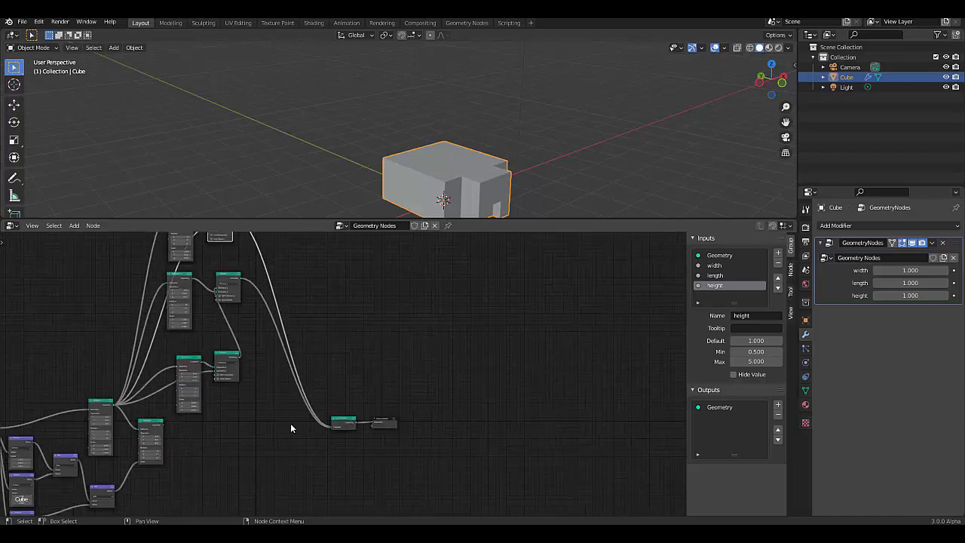
scroll(194, 287, "up", 2)
scroll(194, 286, "up", 7)
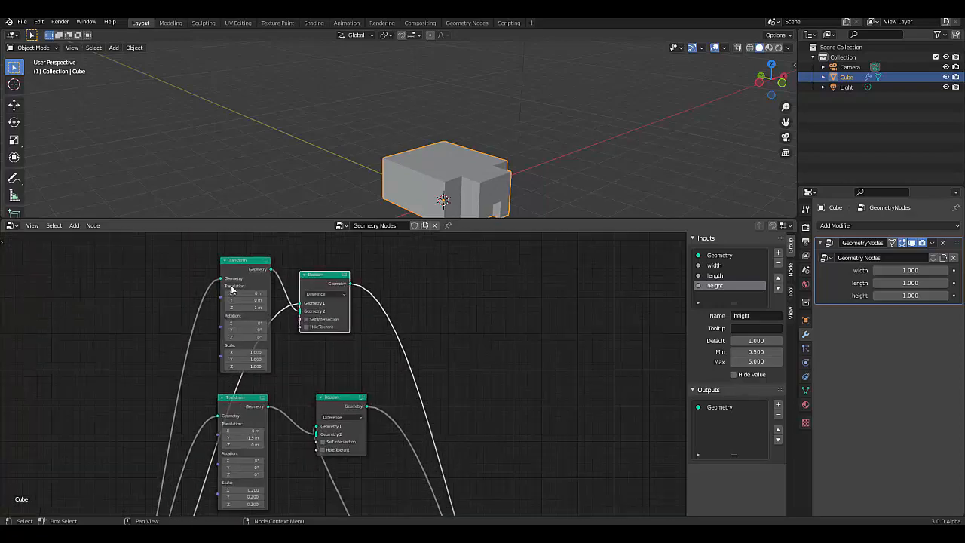
scroll(253, 355, "down", 5)
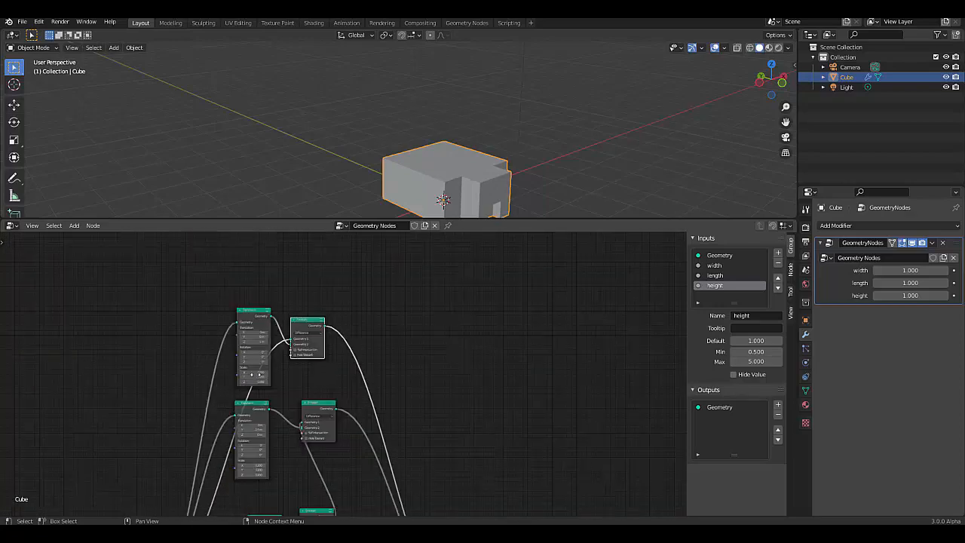
scroll(268, 386, "up", 3)
scroll(267, 386, "up", 5)
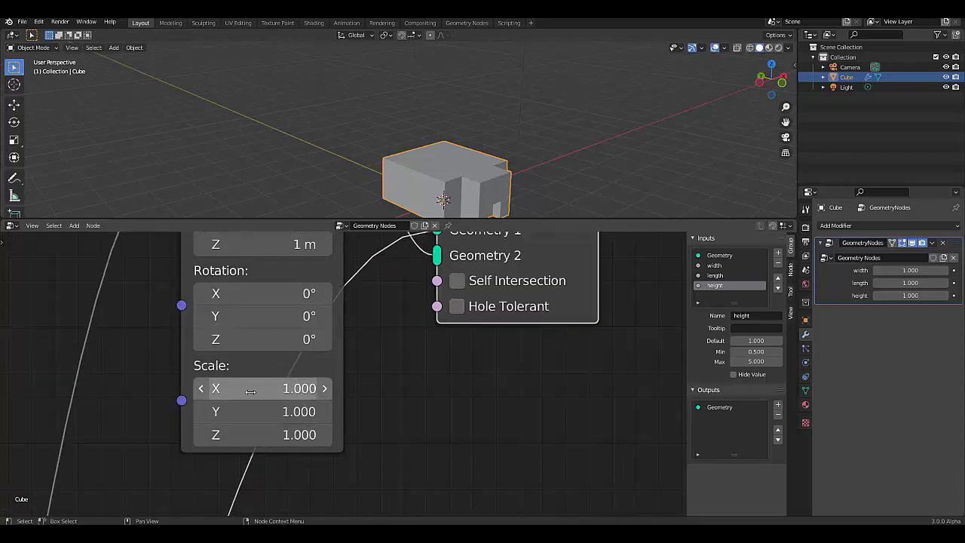
left_click(200, 388)
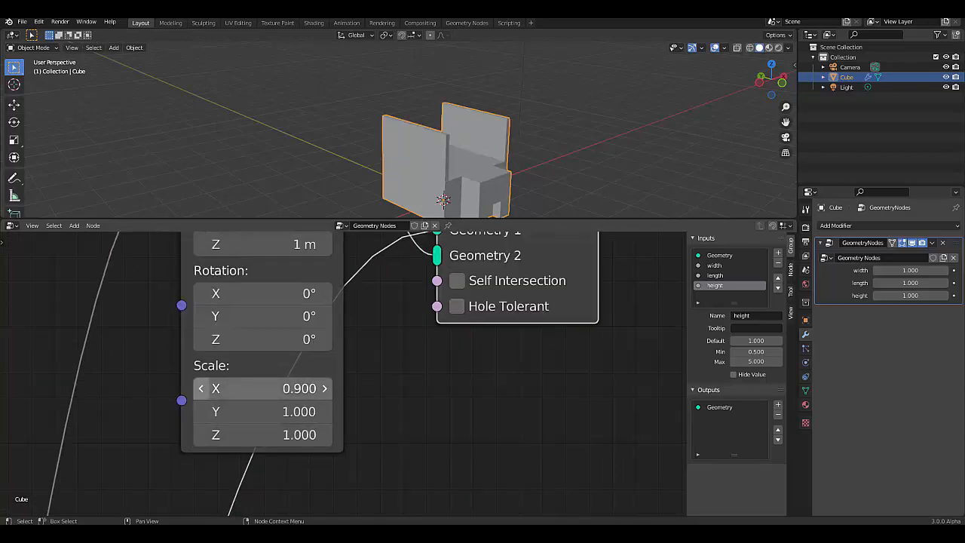
left_click(200, 411)
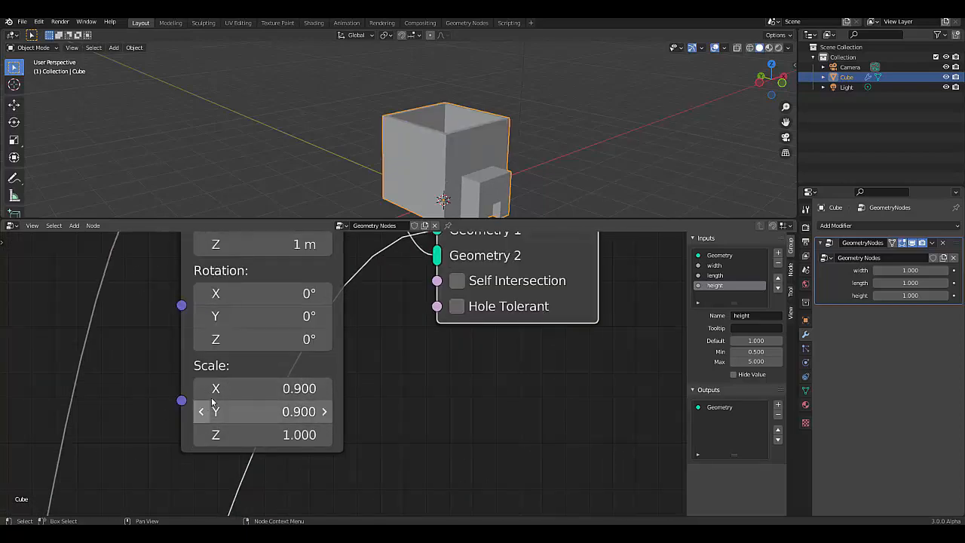
Set the topmost Transform's Z scale to 0.600.
middle_click_drag(374, 166, 447, 171)
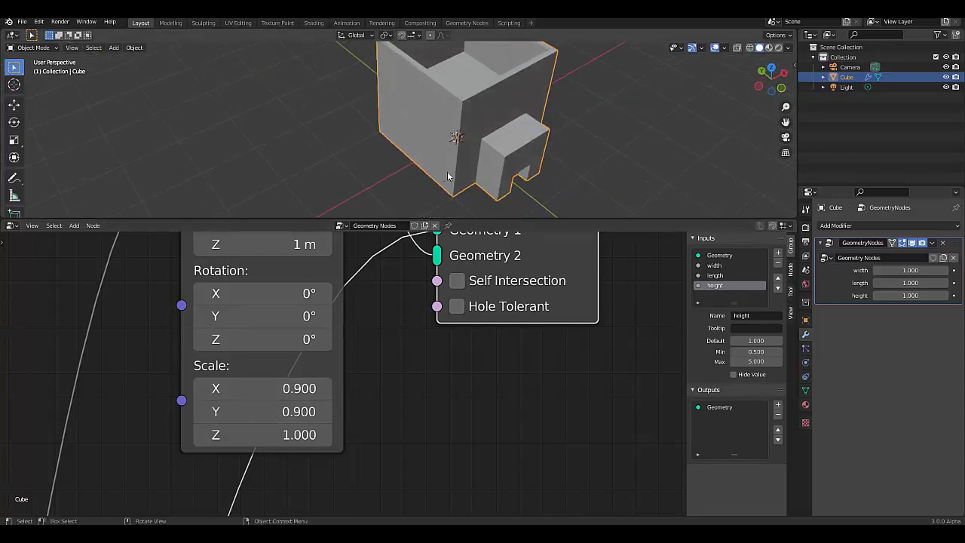
left_click(201, 434)
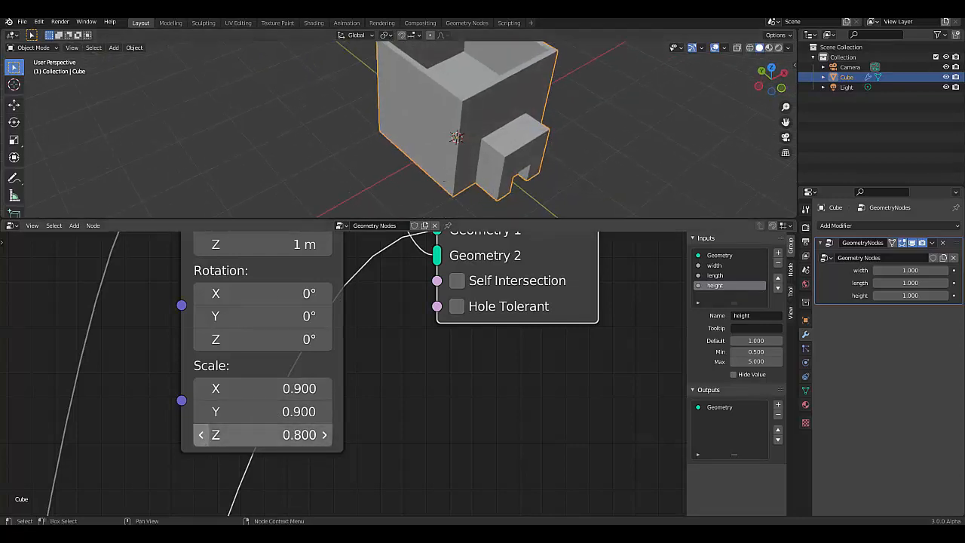
left_click(201, 435)
left_click(201, 434)
left_click(201, 434)
left_click(201, 435)
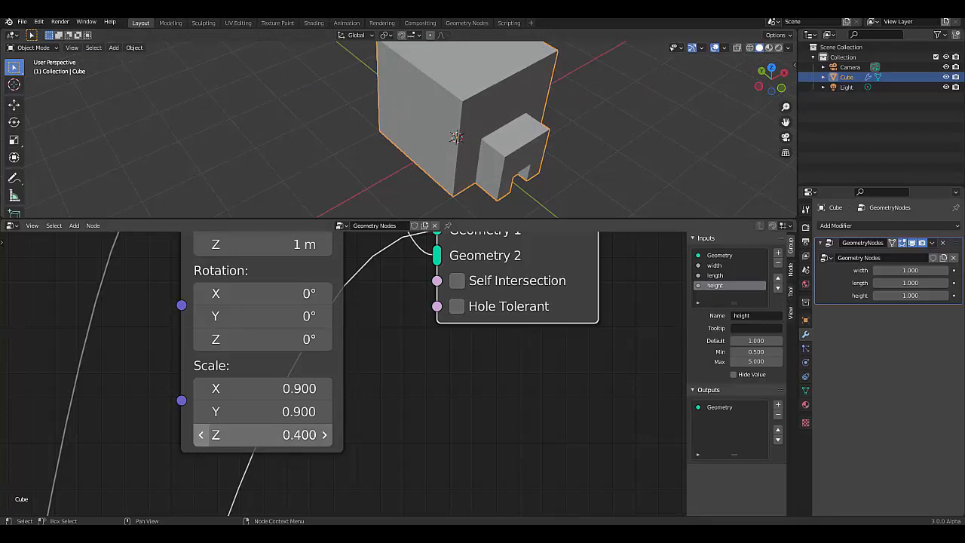
left_click(323, 435)
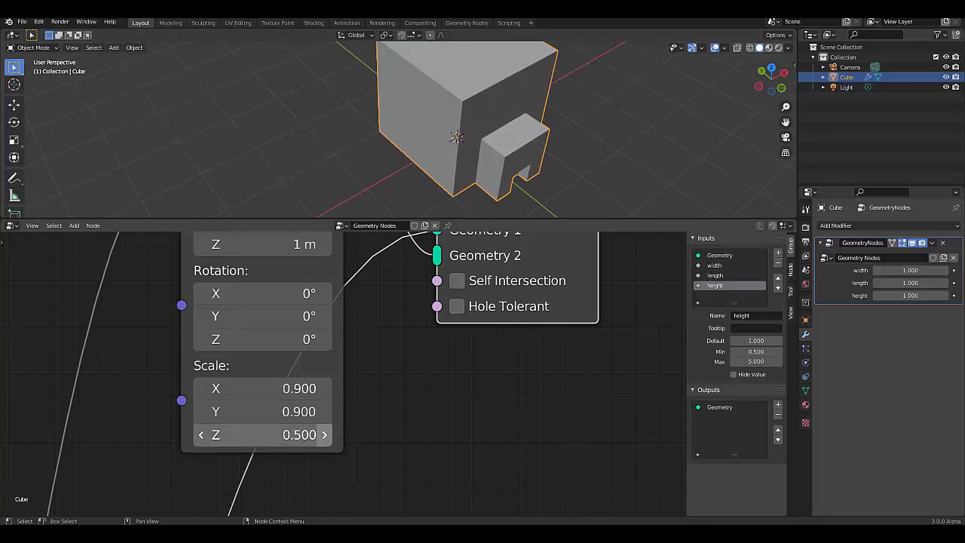
left_click(324, 435)
Set the topmost Transform's Z translation to 1.9 m to make a shallow recess in the cube's roof.
scroll(552, 115, "down", 3)
middle_click_drag(527, 105, 491, 101)
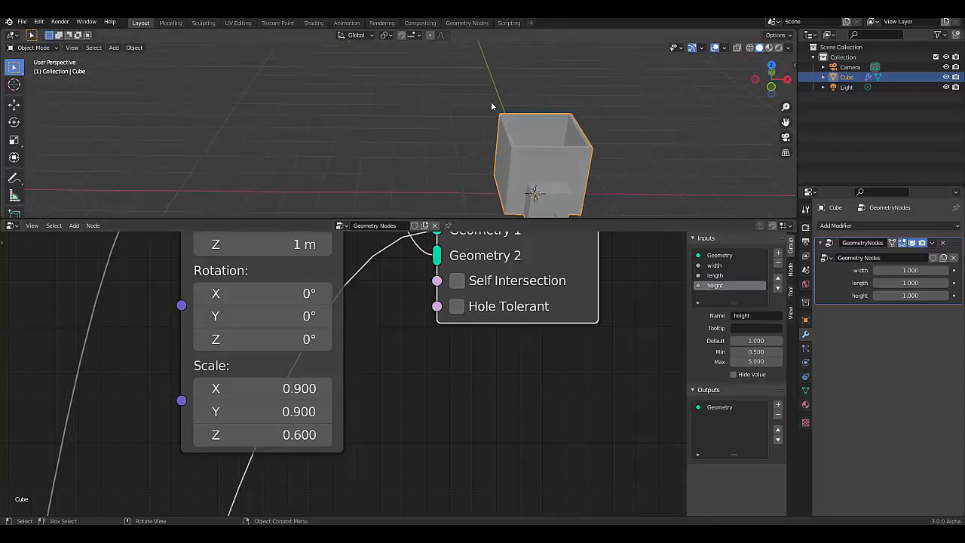
scroll(542, 156, "down", 4)
scroll(542, 153, "up", 5)
middle_click_drag(541, 156, 499, 160)
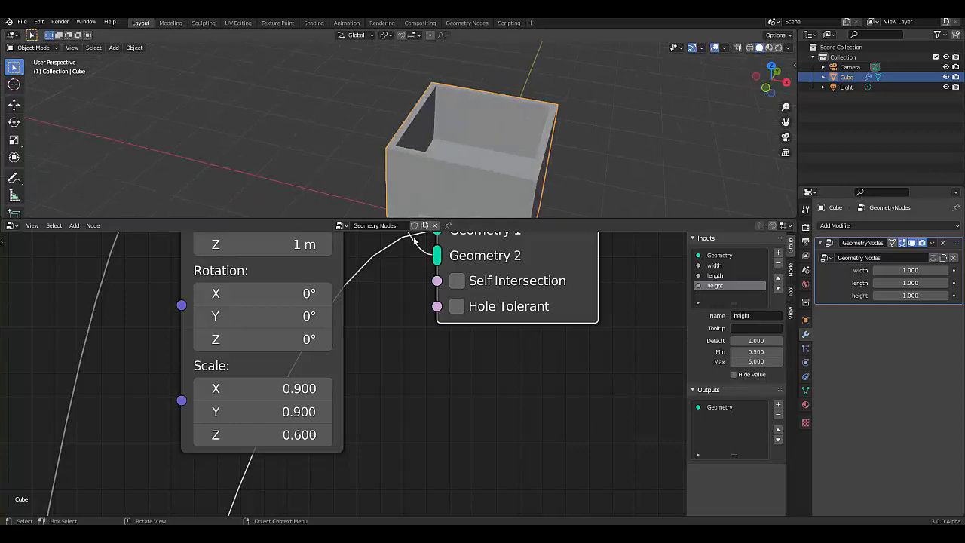
scroll(269, 400, "down", 4)
scroll(273, 317, "up", 2)
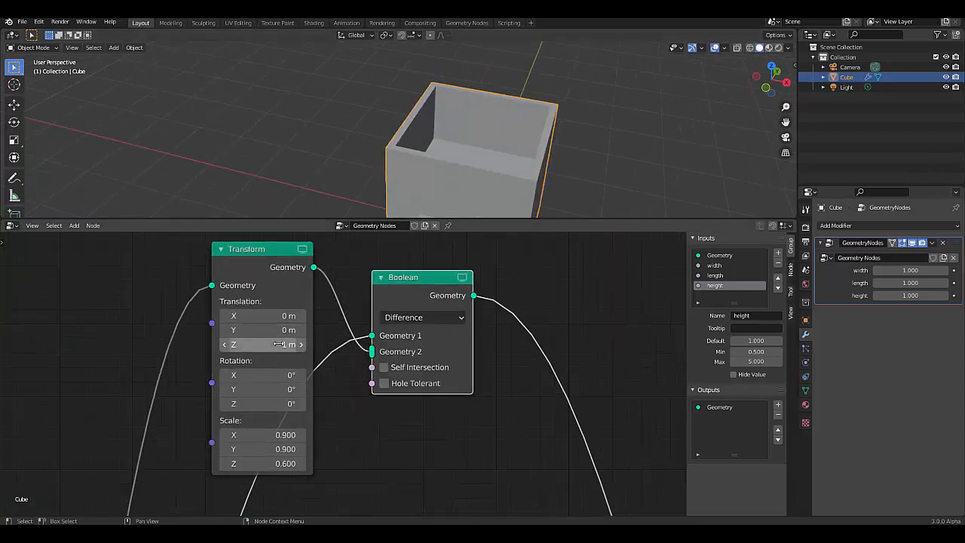
left_click(225, 346)
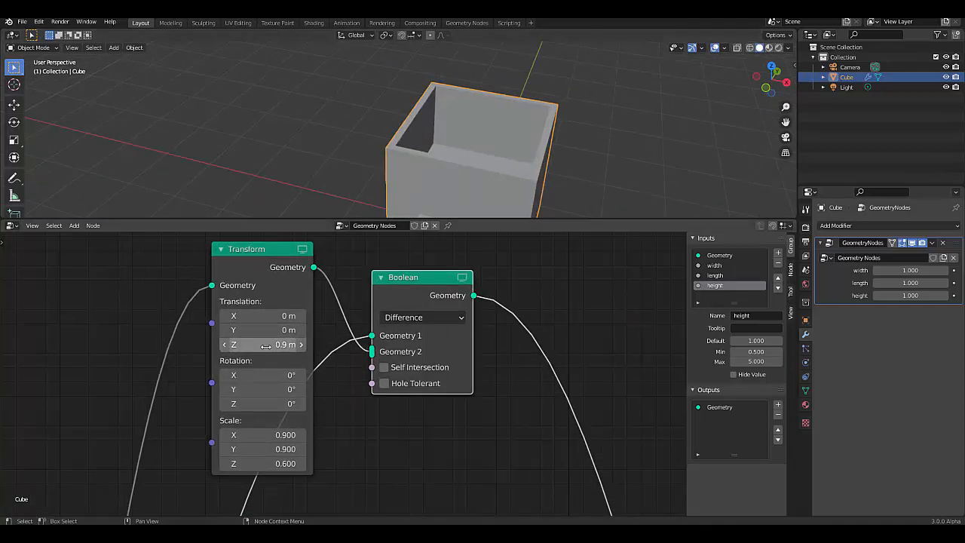
left_click(303, 345)
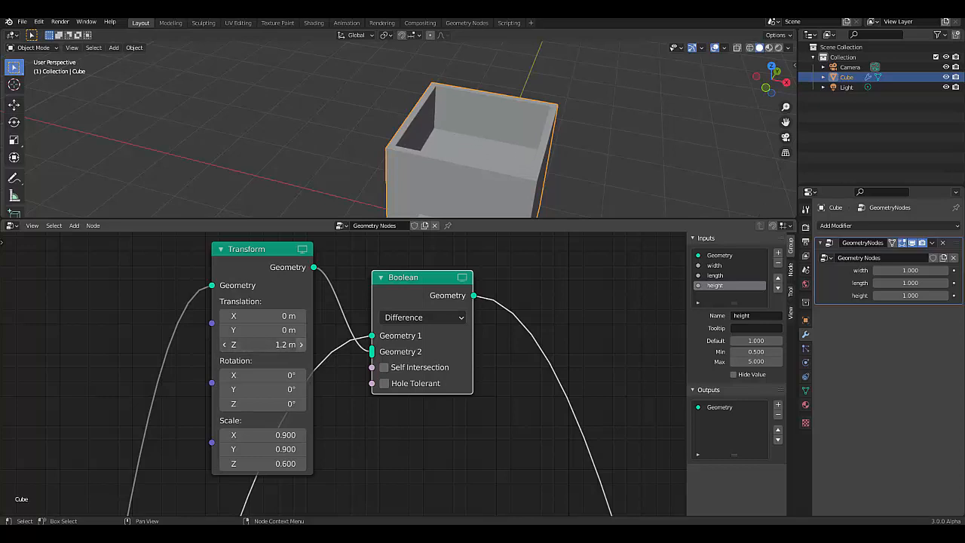
left_click(303, 345)
left_click(303, 345)
left_click(303, 345)
left_click(302, 345)
left_click(302, 344)
left_click(302, 344)
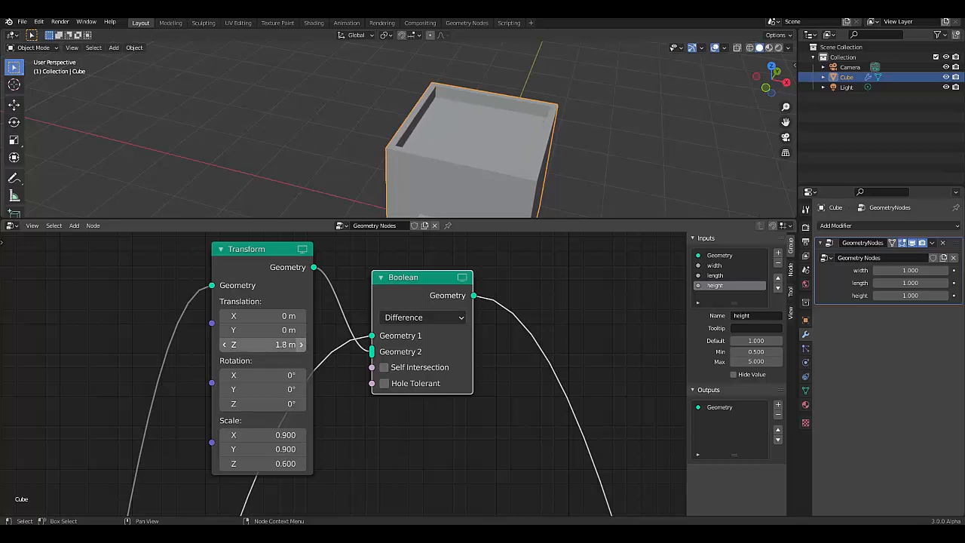
left_click(303, 345)
Examine the recessed cube with its small front block and the overall node layout from several views.
scroll(467, 211, "down", 3)
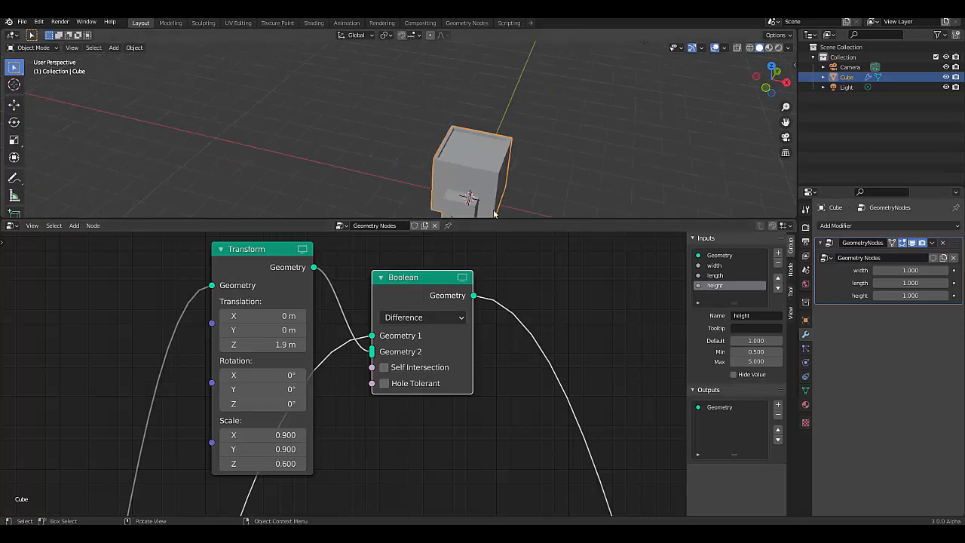
scroll(503, 183, "up", 2)
scroll(493, 164, "up", 2)
mouse_move(493, 164)
middle_mouse_down()
mouse_move(398, 132)
mouse_move(483, 123)
mouse_move(511, 161)
middle_mouse_up()
scroll(482, 147, "down", 4)
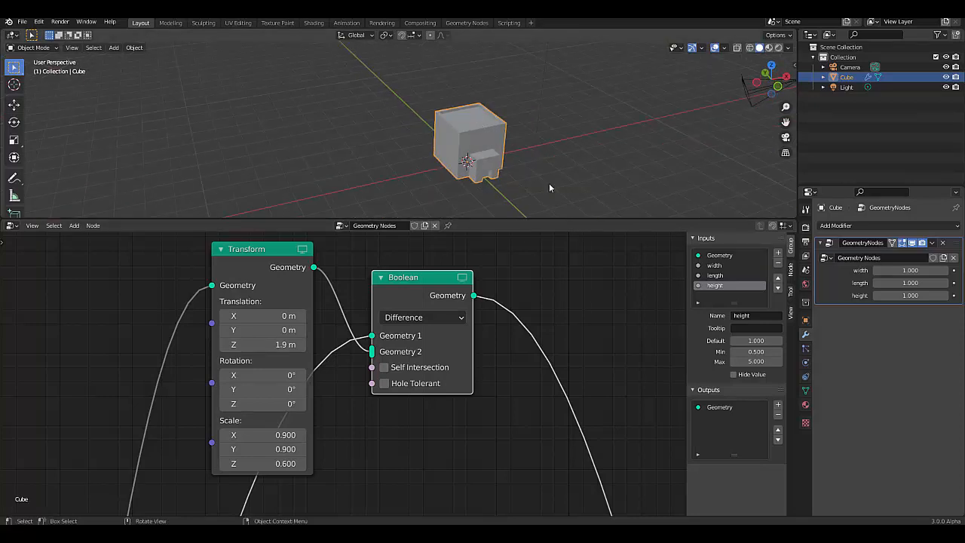
scroll(288, 330, "down", 7)
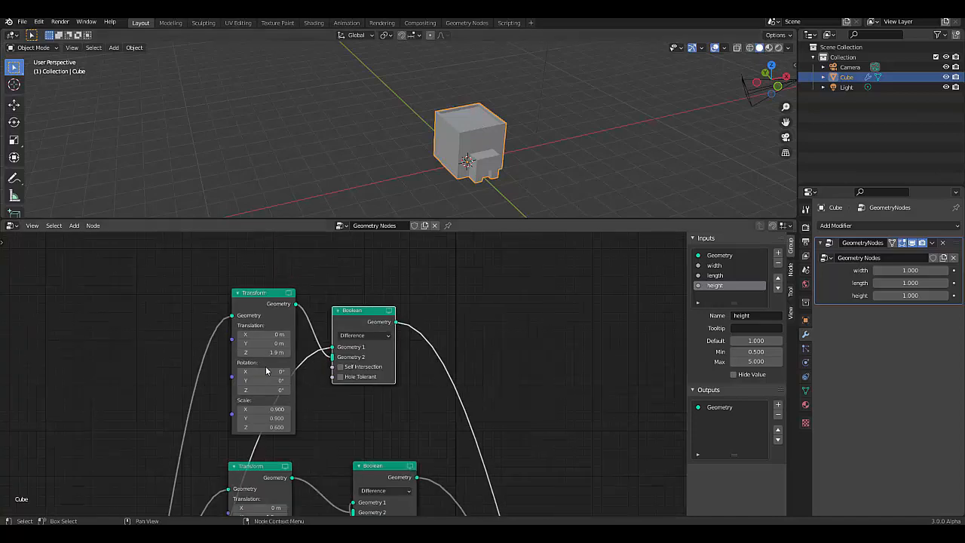
scroll(304, 443, "down", 3)
scroll(344, 456, "up", 2)
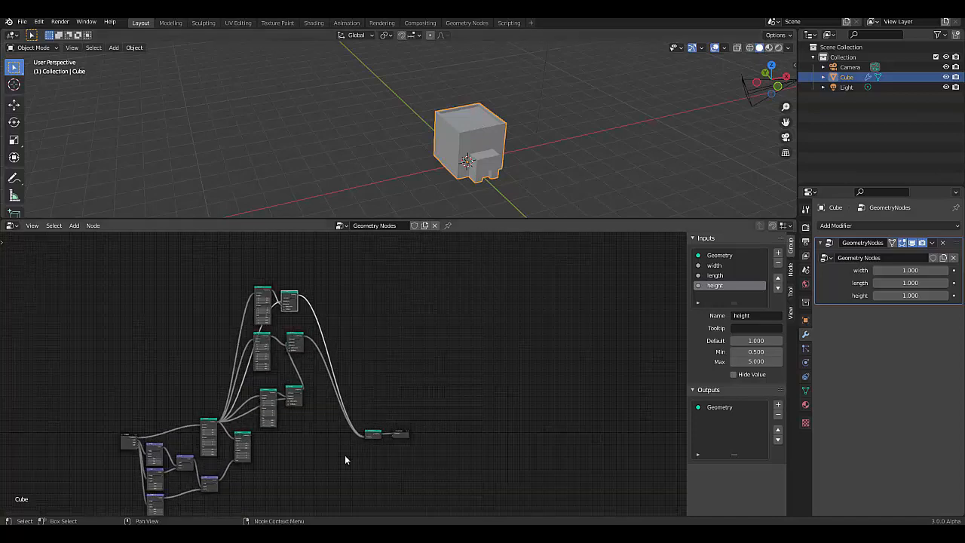
scroll(558, 147, "up", 3)
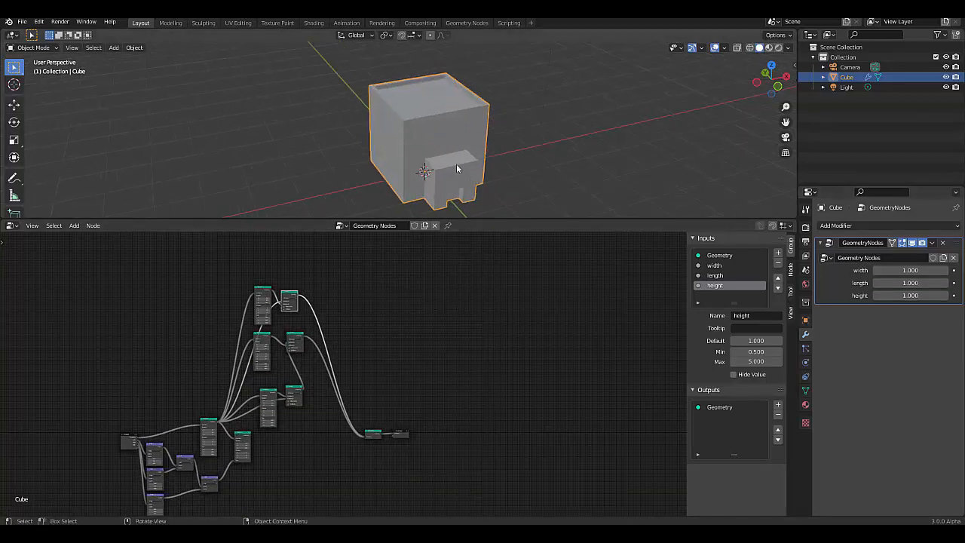
middle_click_drag(457, 165, 427, 169)
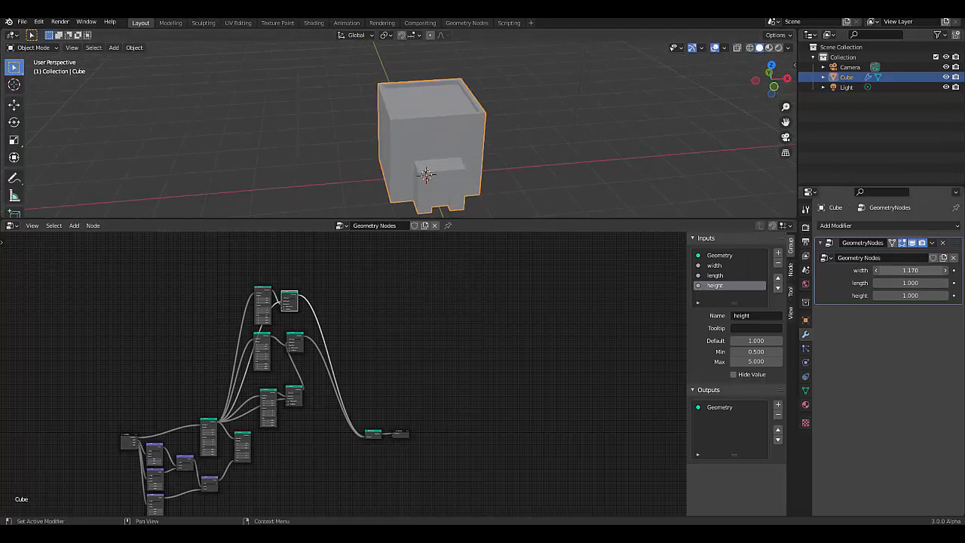
Set the modifier's width input to 1.000.
left_click(916, 270)
type("0.67")
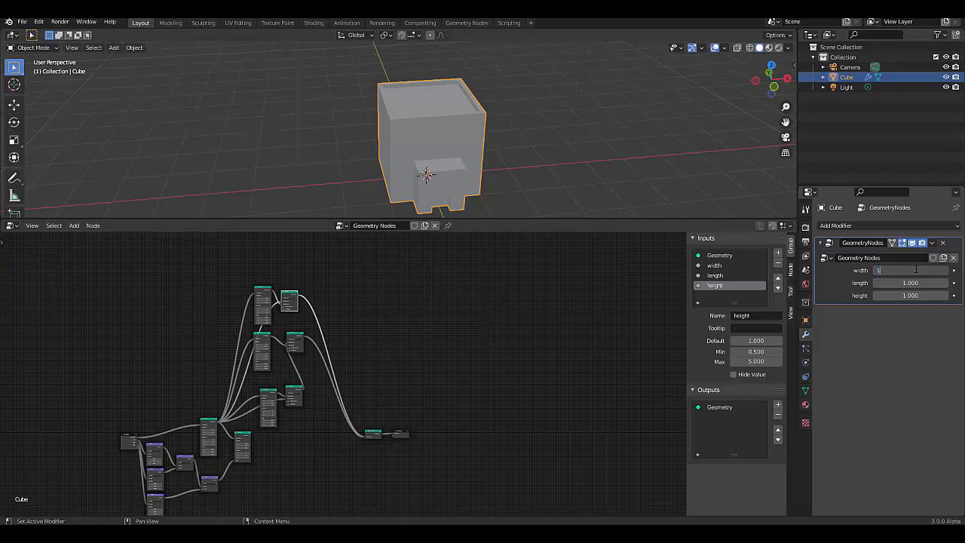
key("Return")
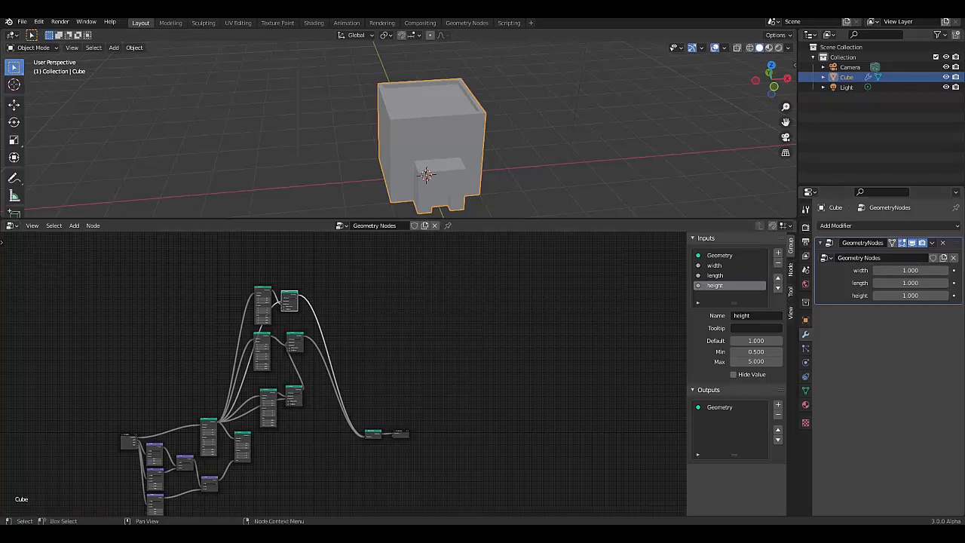
Move the Transform node whose scale is driven by the combined size vectors to just below the Join Geometry and Group Output nodes.
scroll(284, 451, "down", 3)
scroll(327, 451, "up", 6)
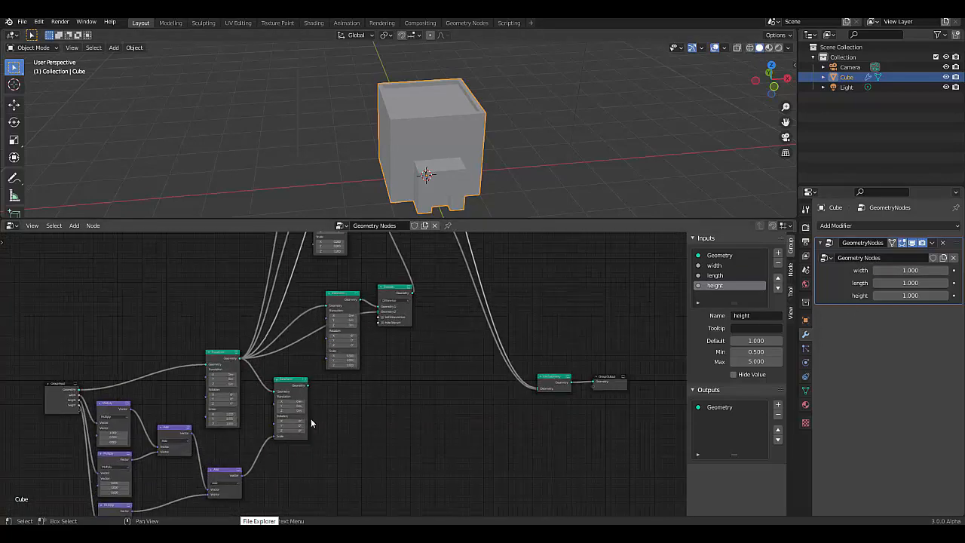
scroll(272, 422, "down", 3)
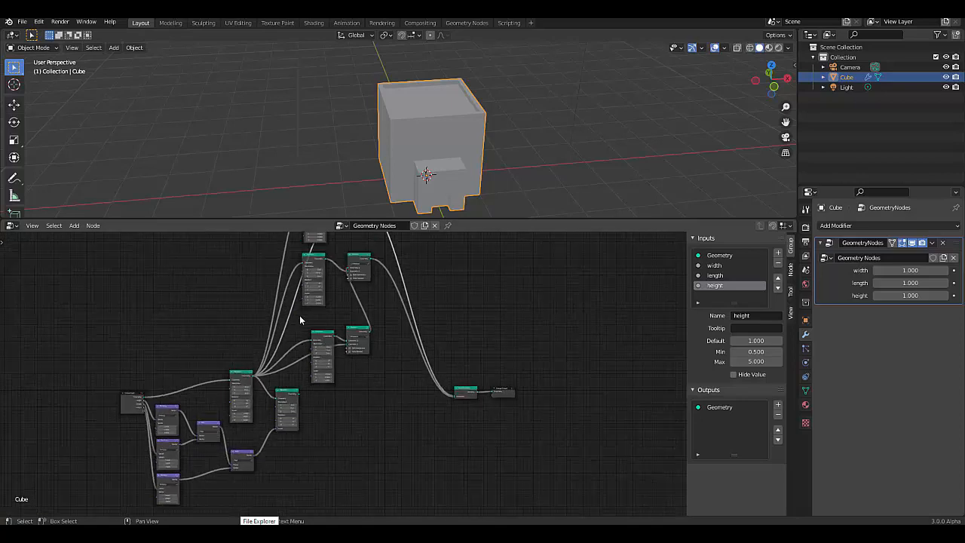
scroll(287, 344, "up", 1)
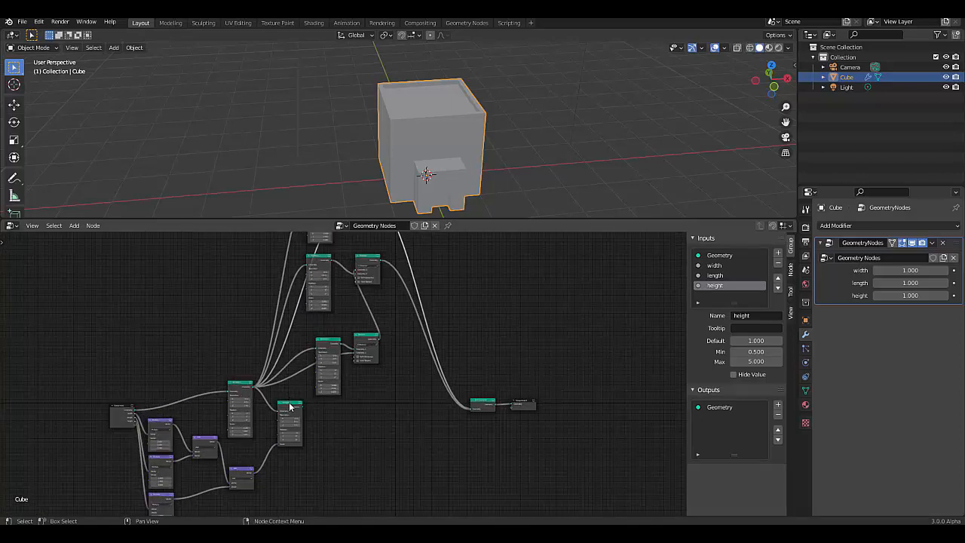
left_click_drag(289, 408, 441, 419)
scroll(436, 340, "down", 2)
scroll(326, 267, "up", 1)
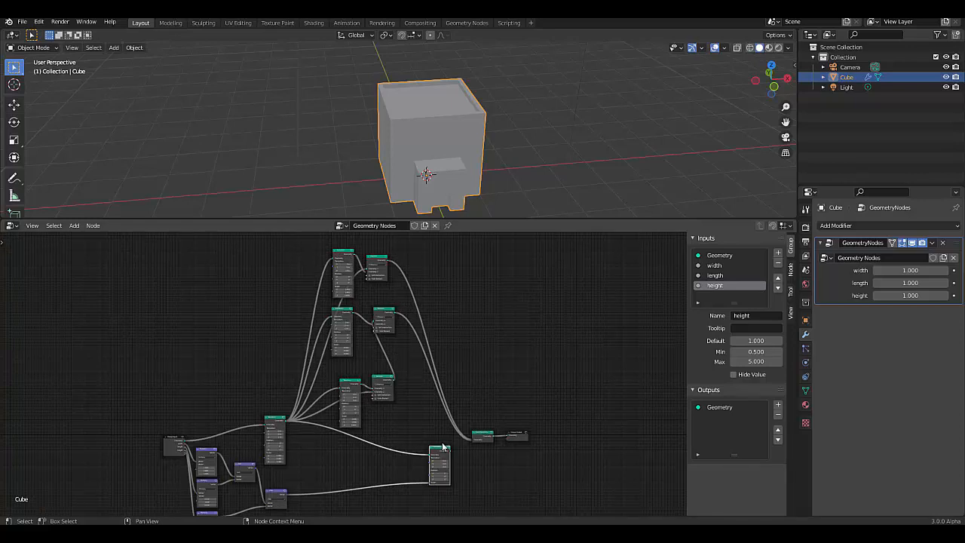
left_click_drag(452, 446, 492, 462)
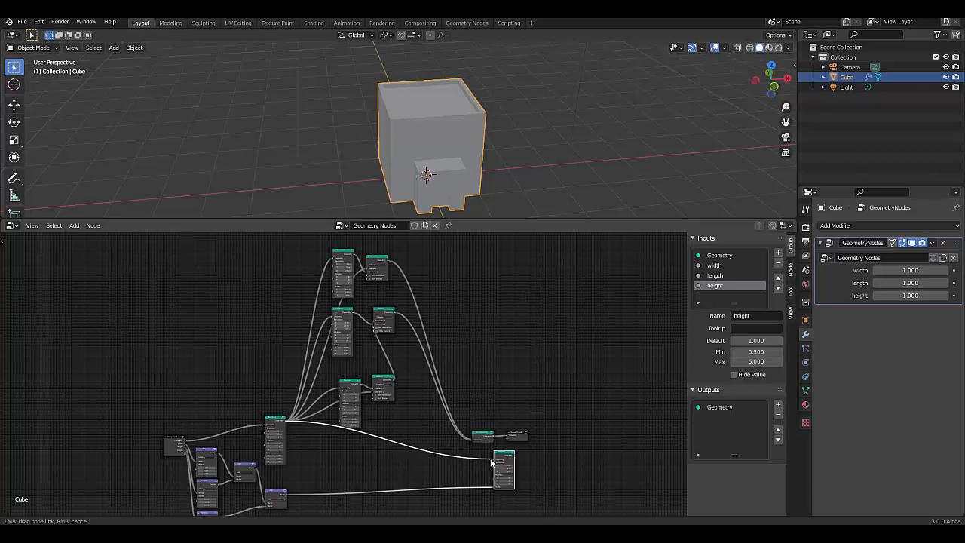
Detach the moved Transform's existing geometry input and feed it from the Join Geometry output instead.
left_click_drag(495, 462, 495, 461)
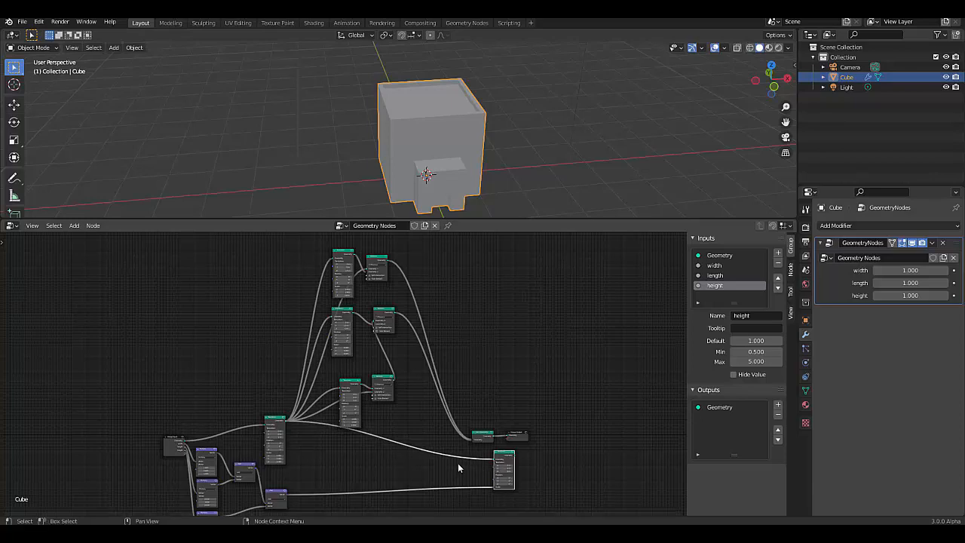
scroll(458, 463, "up", 3)
scroll(573, 431, "up", 1)
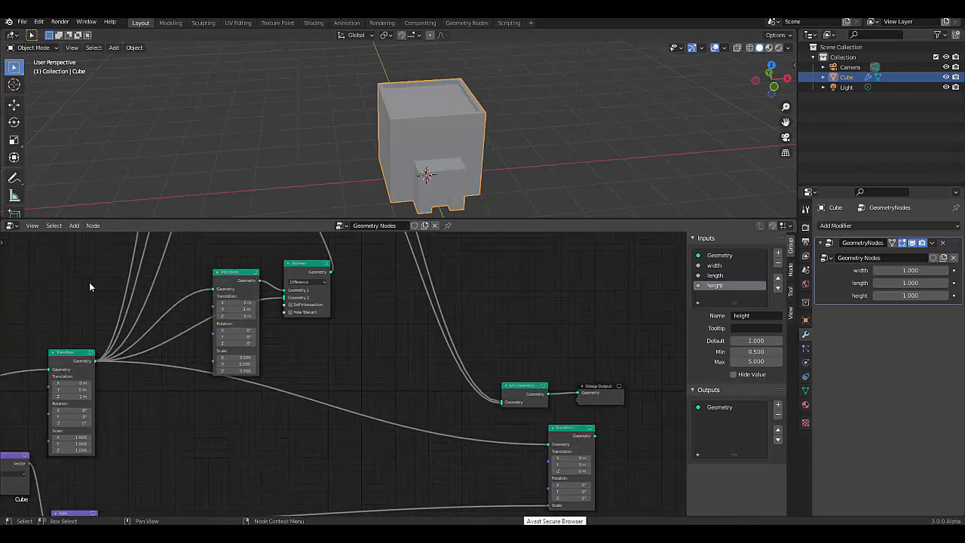
scroll(676, 423, "up", 2)
left_click_drag(515, 450, 480, 448)
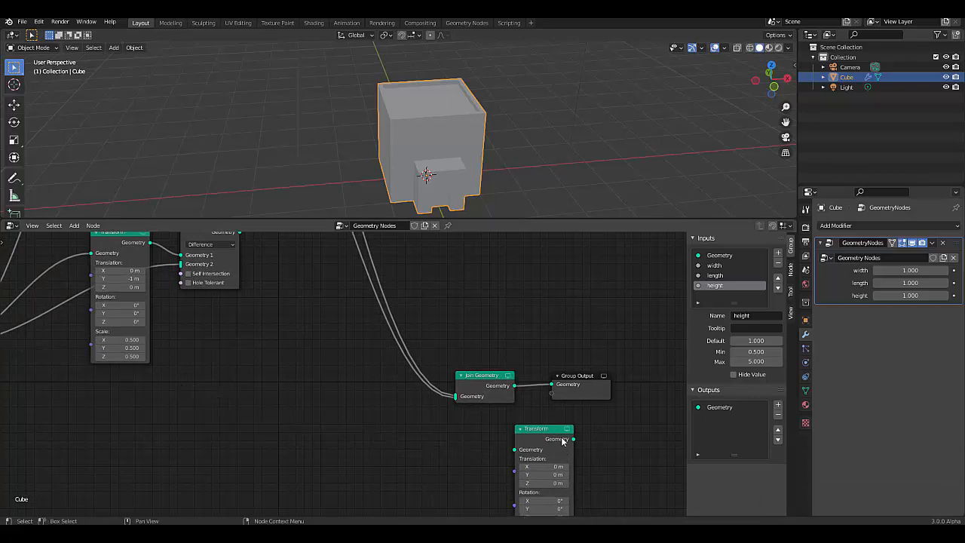
left_click_drag(514, 385, 513, 450)
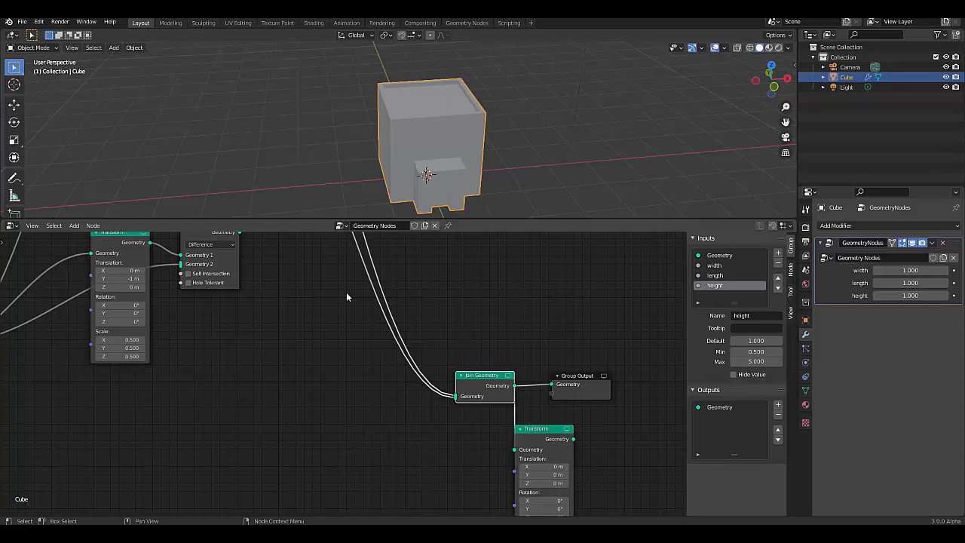
Connect the moved Transform's geometry output to the Group Output's Geometry input, replacing the direct Join Geometry link.
scroll(177, 441, "down", 5)
scroll(229, 409, "up", 3)
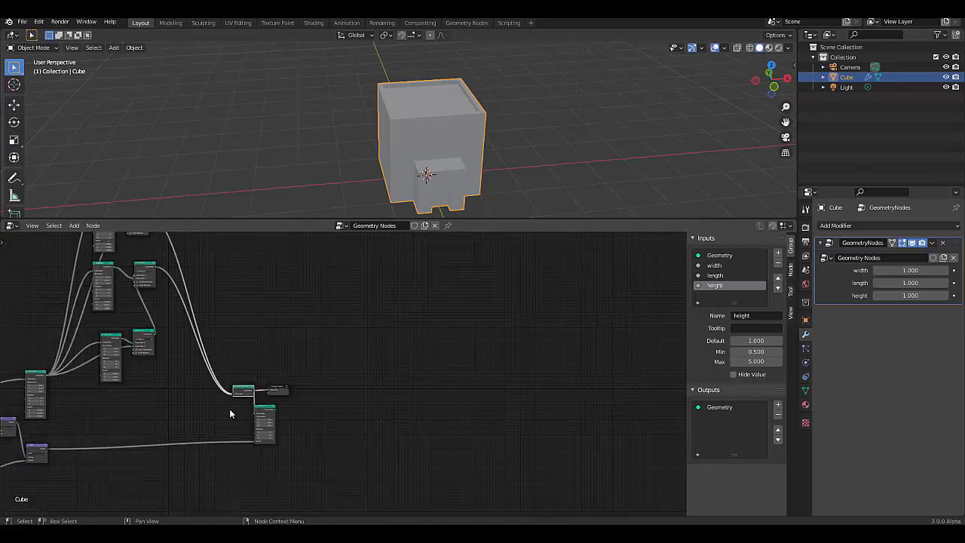
scroll(280, 400, "up", 2)
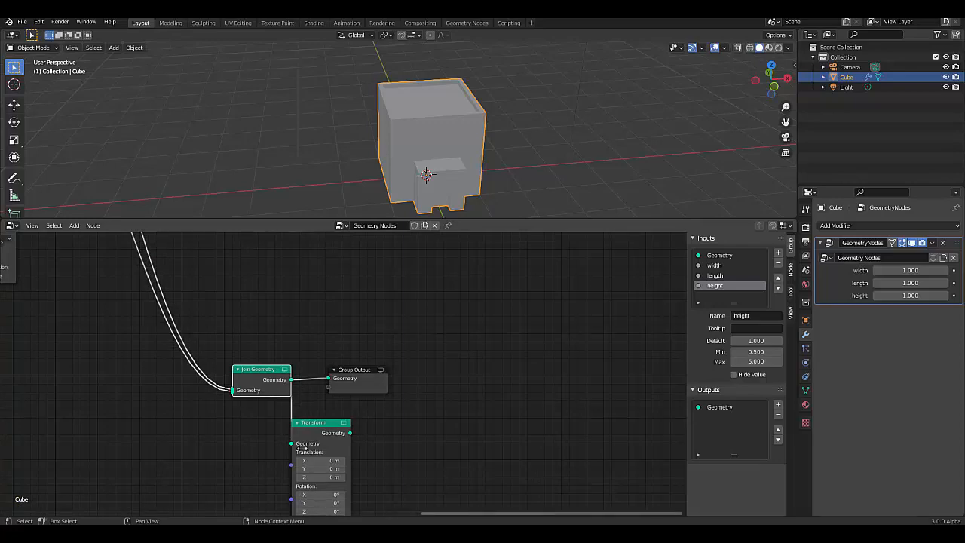
scroll(300, 447, "down", 12)
scroll(85, 461, "up", 4)
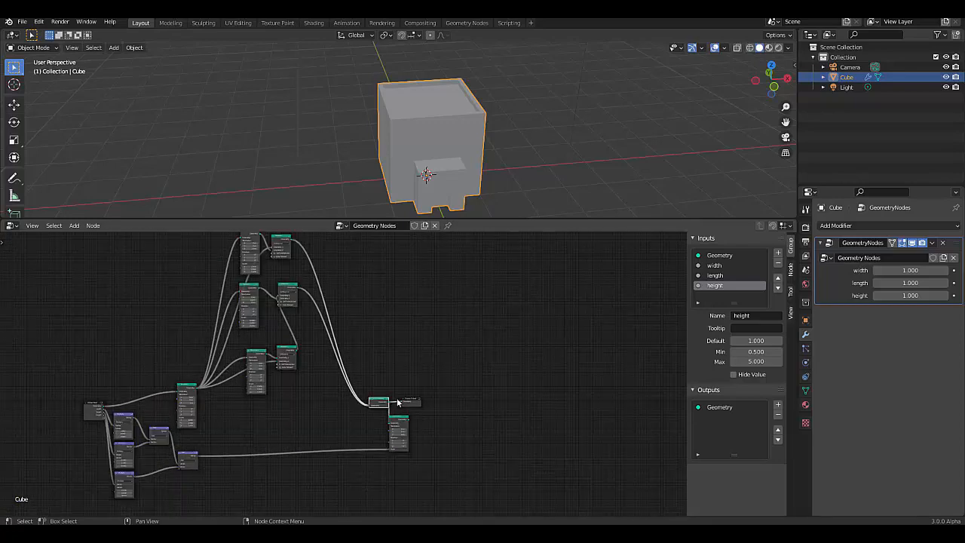
scroll(397, 401, "up", 5)
left_click_drag(408, 445, 385, 383)
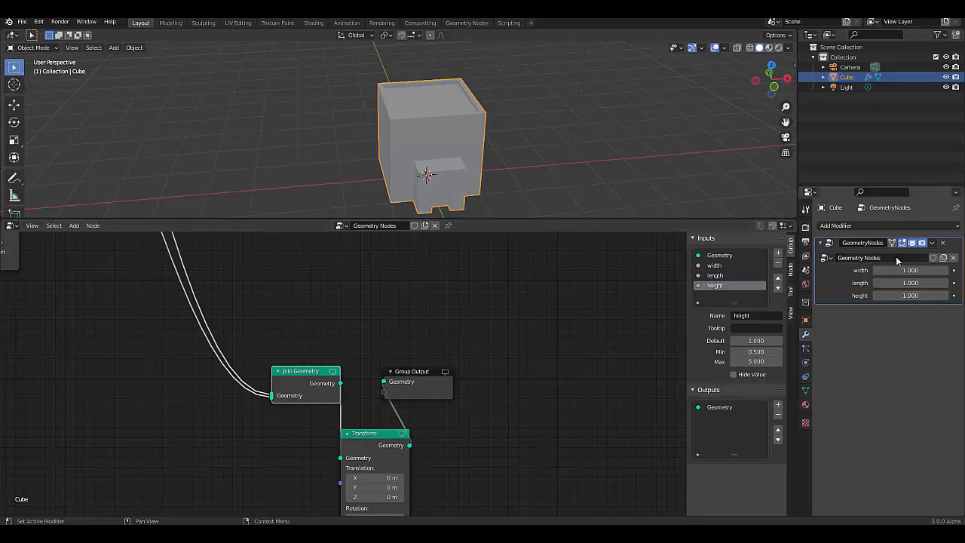
Test the size controls by setting width to 2.230, length to 2.950 and height to 3.210.
scroll(507, 166, "down", 4)
scroll(519, 193, "up", 2)
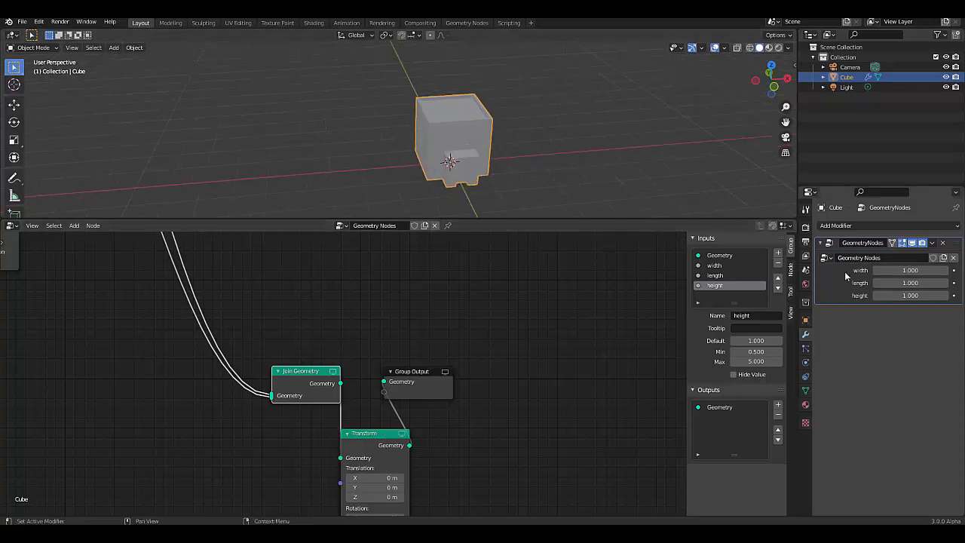
left_click_drag(890, 270, 933, 295)
scroll(474, 119, "down", 5)
scroll(478, 116, "up", 2)
Examine the enlarged building and the node network from the size vectors through to the final Transform.
middle_click_drag(476, 116, 464, 142)
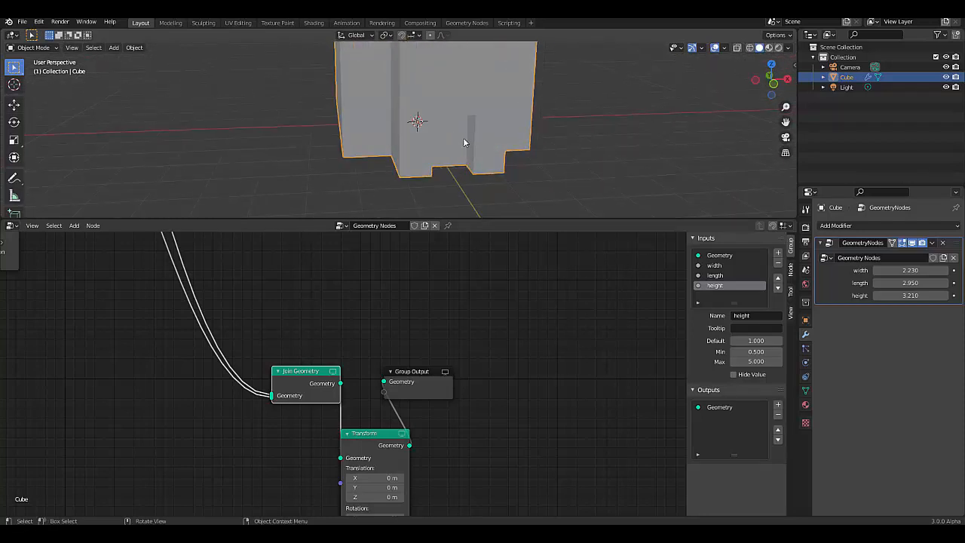
scroll(461, 136, "down", 3)
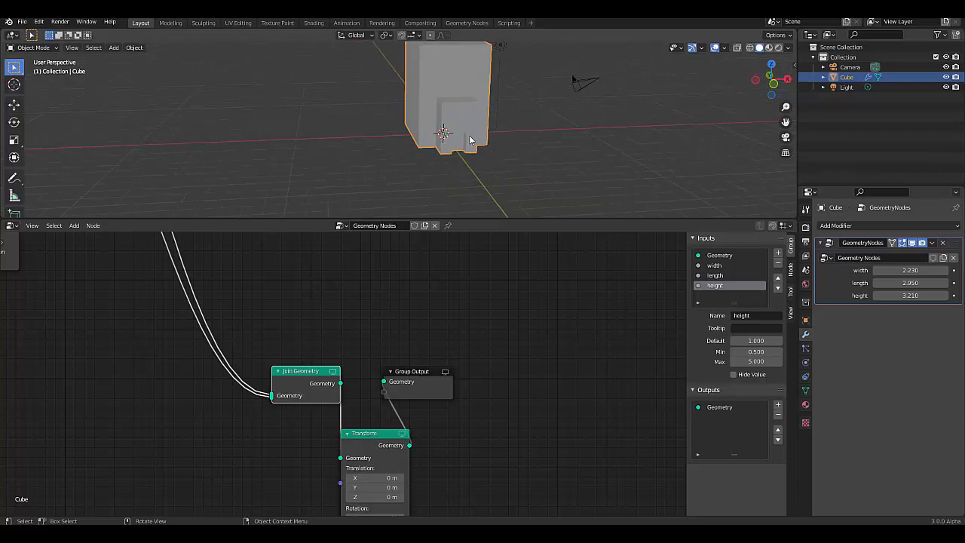
scroll(320, 457, "down", 5)
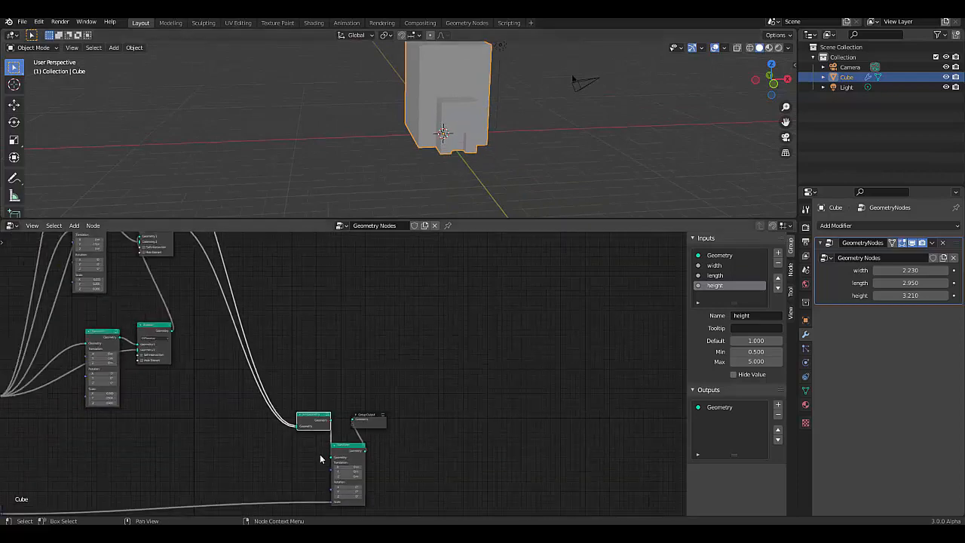
scroll(323, 428, "down", 3)
scroll(145, 421, "down", 3)
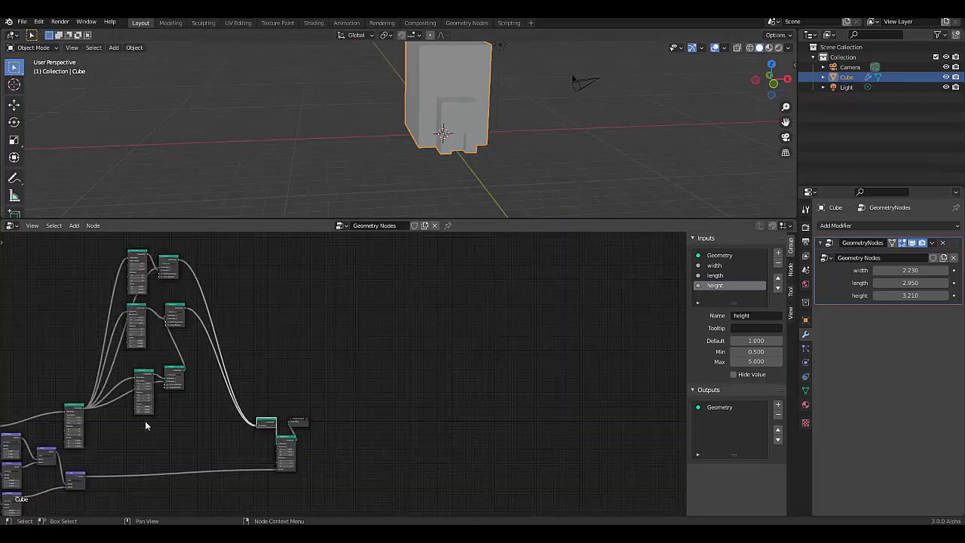
scroll(148, 422, "down", 2)
scroll(63, 436, "up", 4)
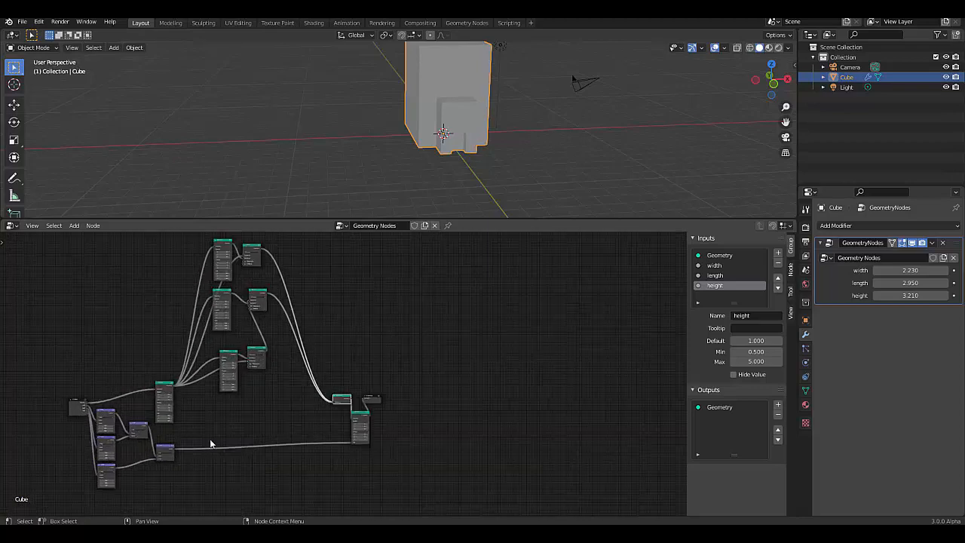
scroll(370, 425, "up", 7)
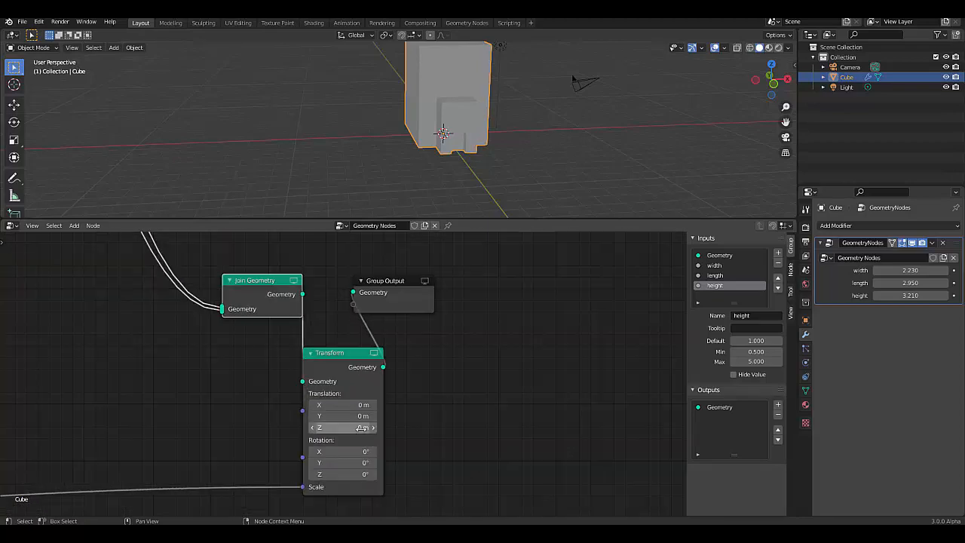
Set the modifier's width, length and height all to 1.000 and check the building from another angle.
left_click(913, 270)
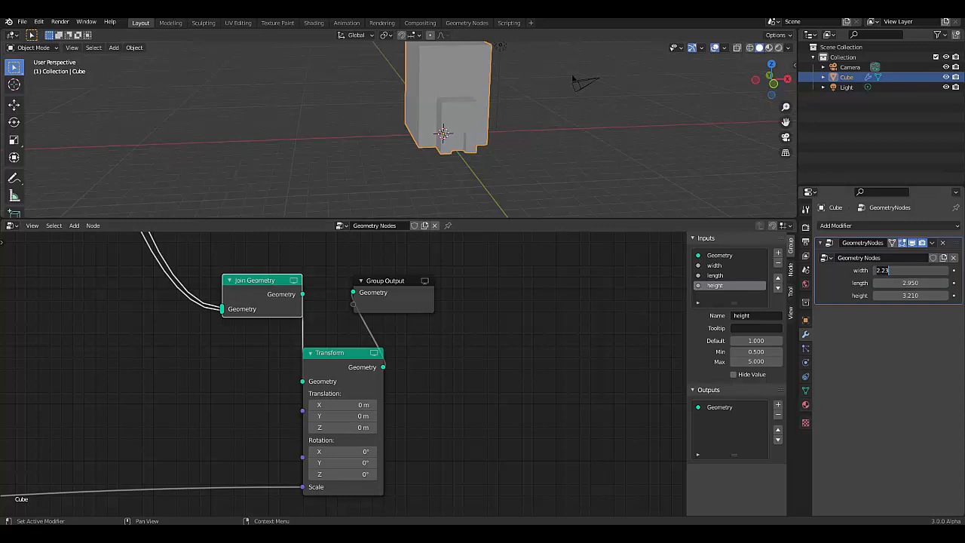
key("Return")
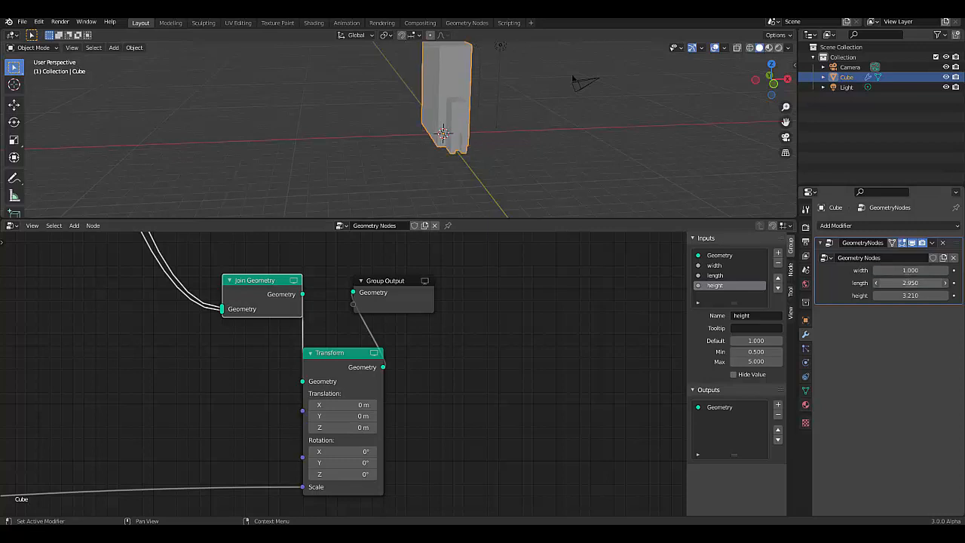
type("1")
key("Return")
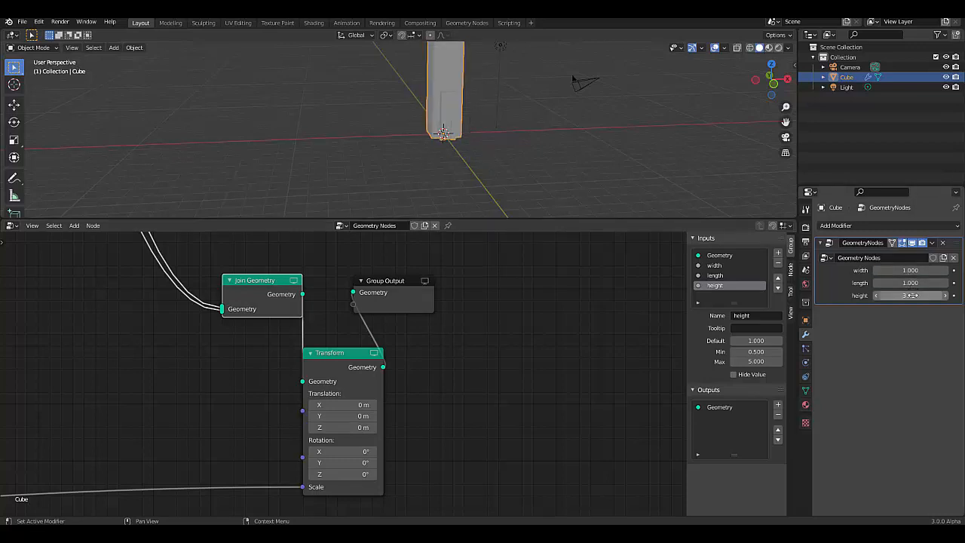
type("1")
key("Return")
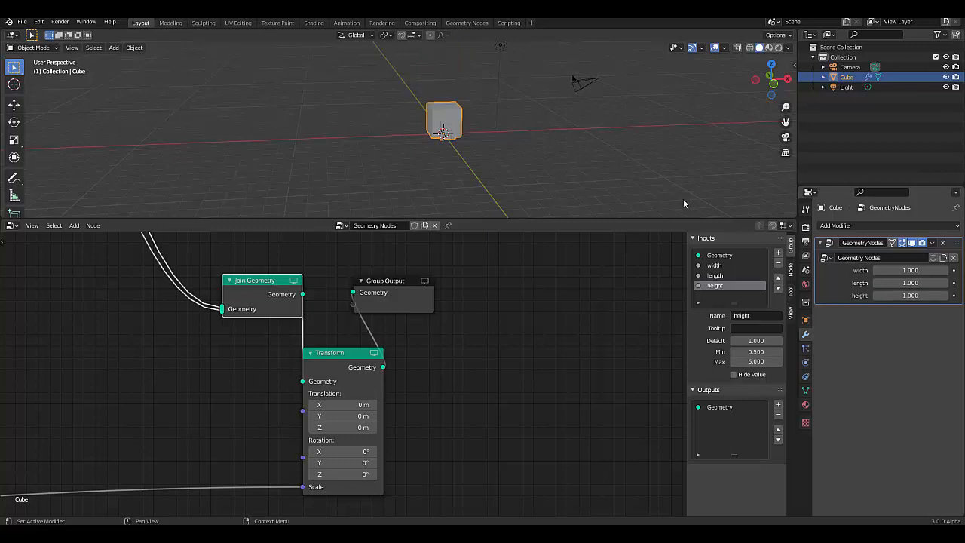
scroll(424, 171, "up", 2)
scroll(423, 172, "up", 5)
middle_click_drag(439, 175, 468, 172)
scroll(467, 172, "down", 3)
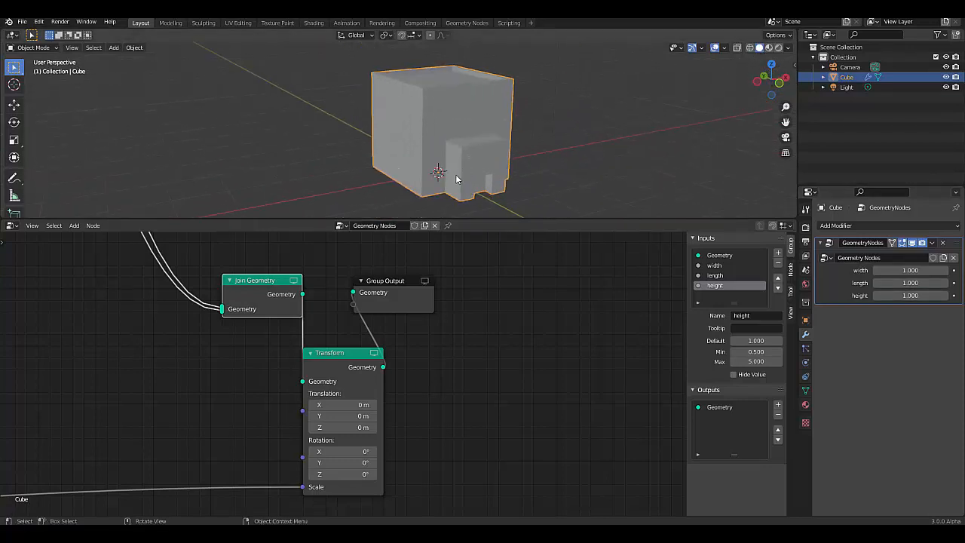